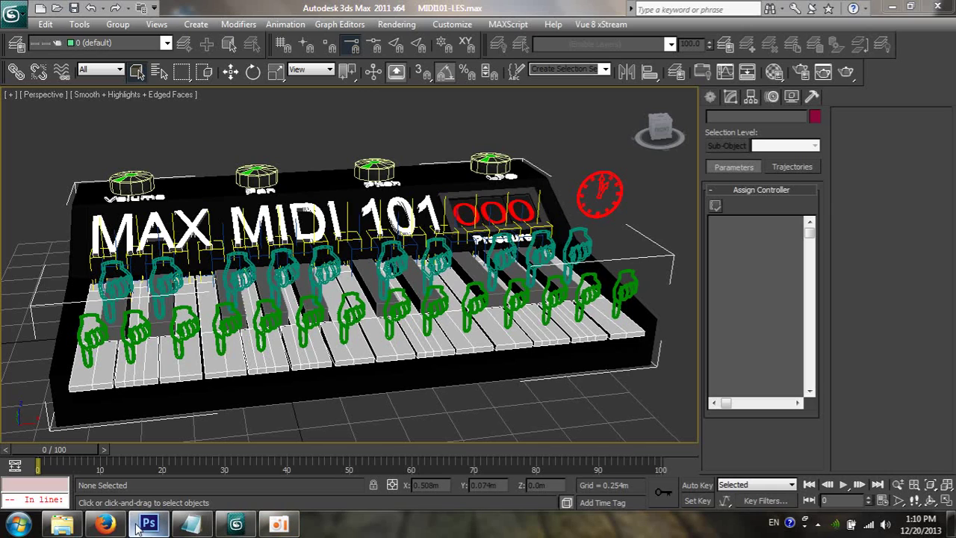
# Bring up the MIDI acronym notes.
pyautogui.click(192, 524)
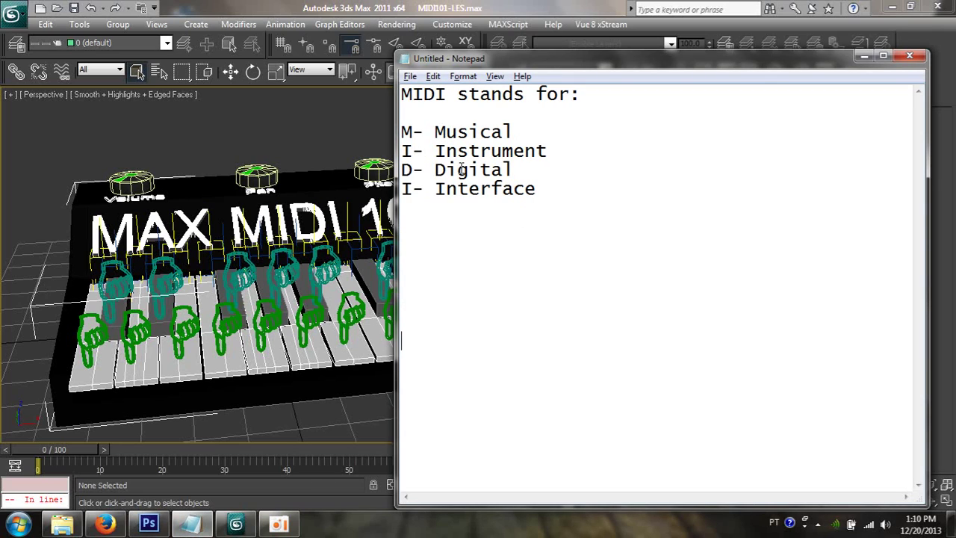
pyautogui.click(514, 171)
pyautogui.click(557, 190)
pyautogui.press('Return')
pyautogui.press('Return')
# Orbit and pan the Perspective view around the keyboard, then go to the Firefox MIDI image search.
pyautogui.click(399, 6)
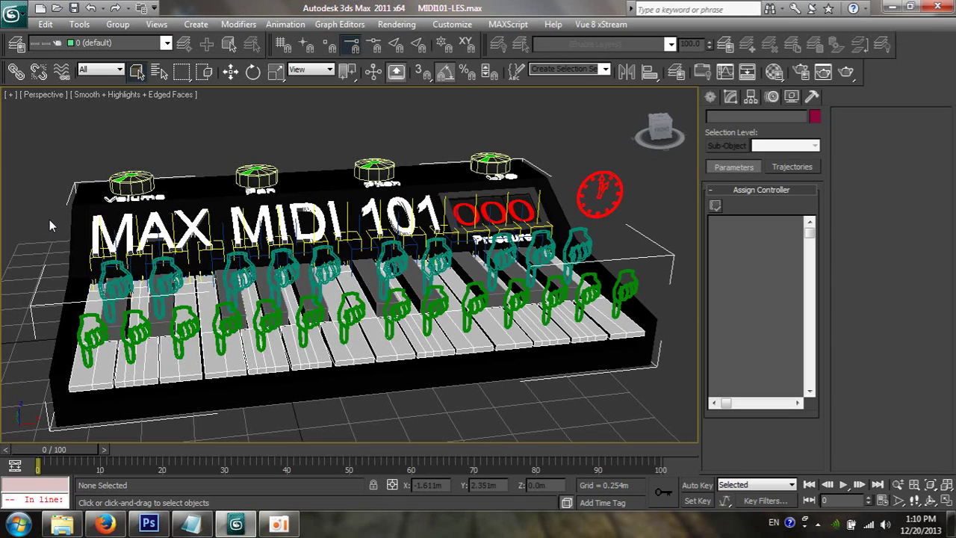
pyautogui.hotkey('shift', 'w')
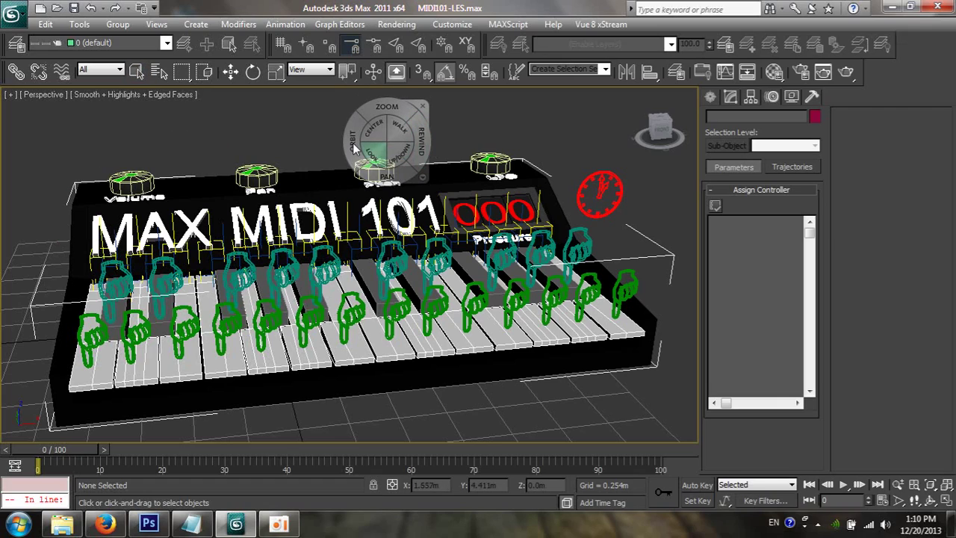
pyautogui.moveTo(355, 147); pyautogui.dragTo(332, 150)
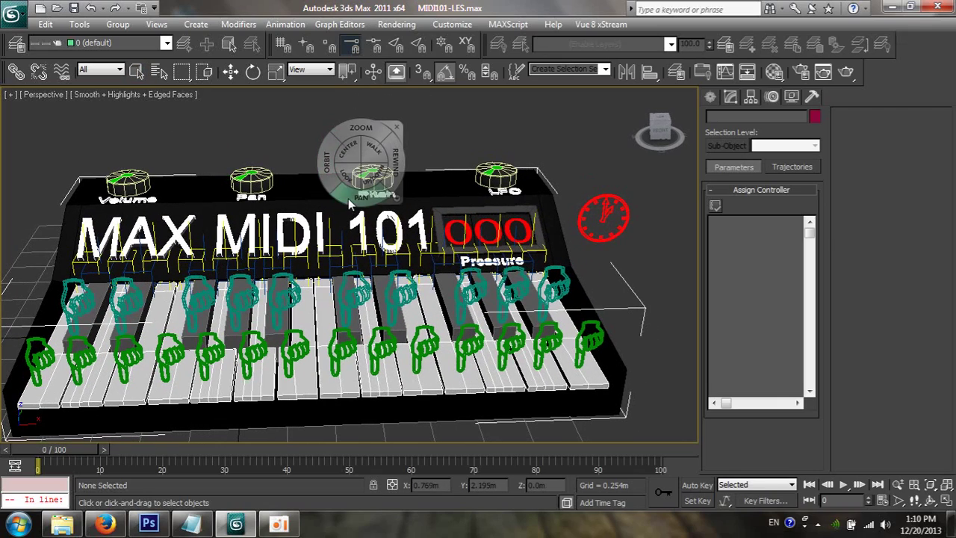
pyautogui.moveTo(348, 202); pyautogui.dragTo(364, 197)
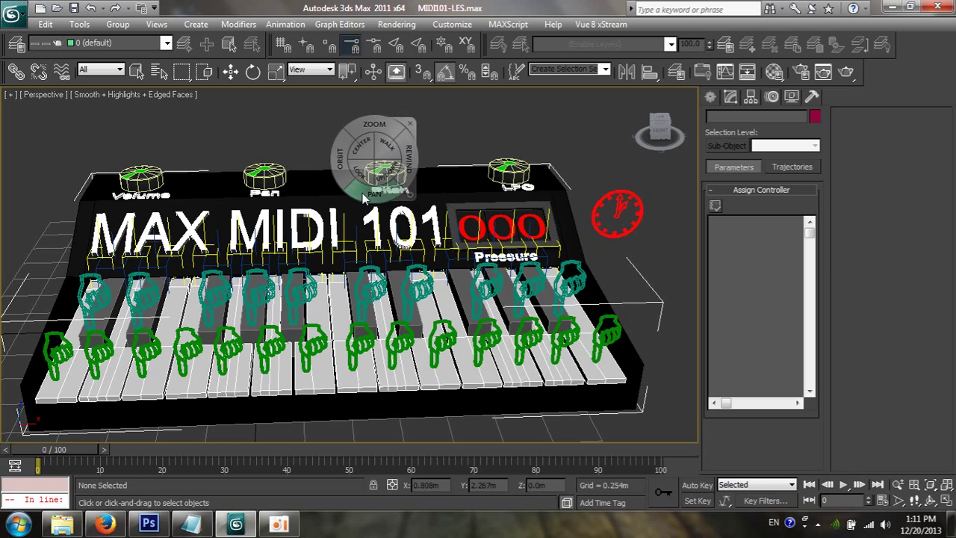
pyautogui.moveTo(364, 195)
pyautogui.mouseDown()
pyautogui.moveTo(396, 193)
pyautogui.moveTo(362, 192)
pyautogui.mouseUp()
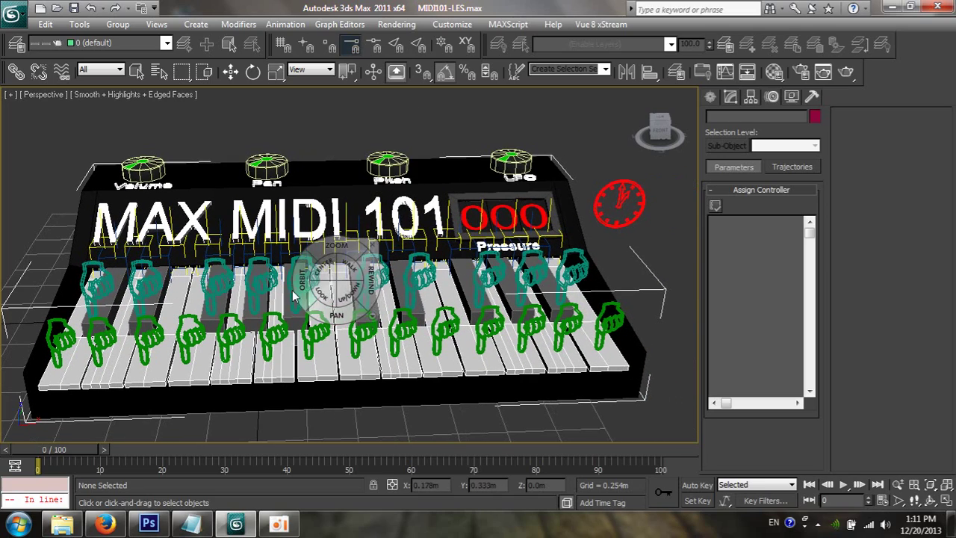
pyautogui.press('Escape')
pyautogui.click(161, 527)
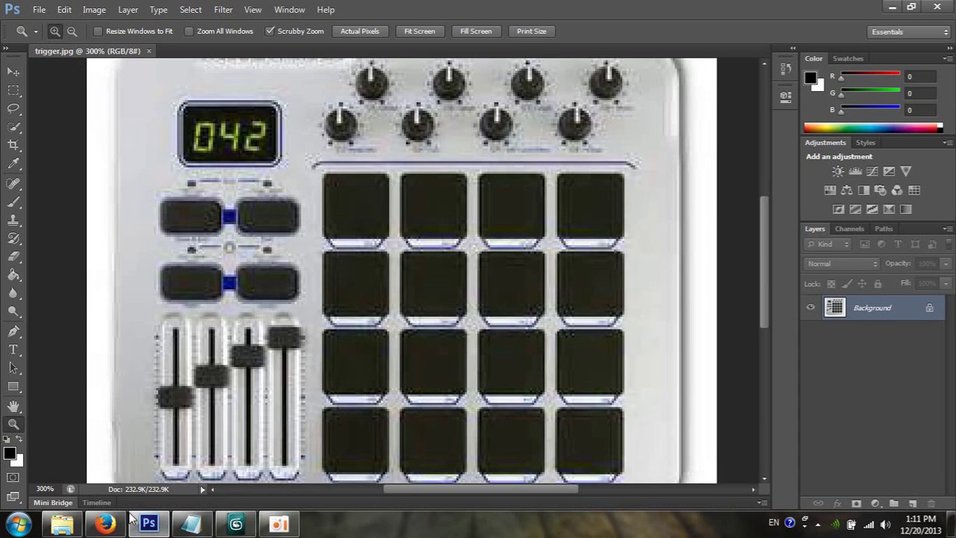
pyautogui.click(105, 525)
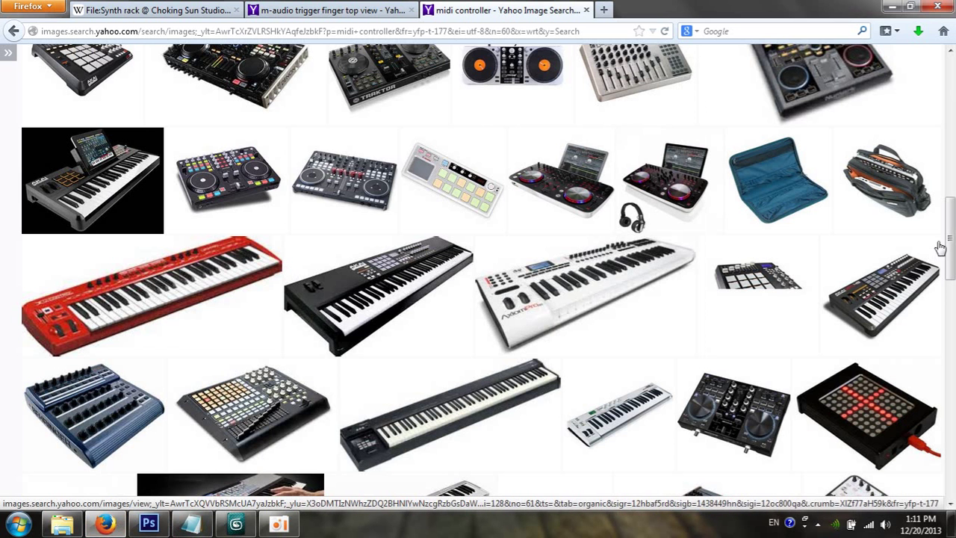
# Scroll through the Yahoo MIDI controller image results, then return to the trigger.jpg pad reference.
pyautogui.moveTo(950, 248); pyautogui.dragTo(950, 119)
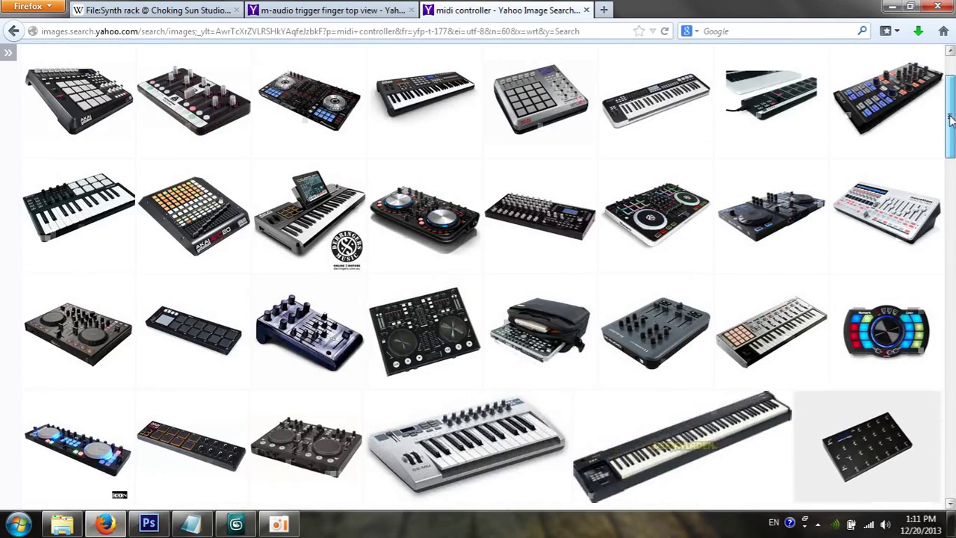
pyautogui.scroll(-3, 454, 274)
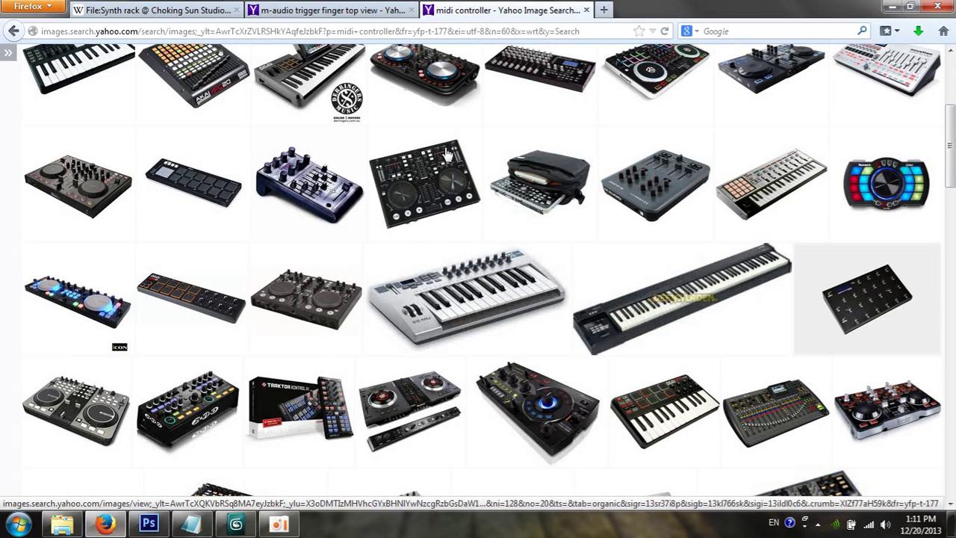
pyautogui.moveTo(467, 288)
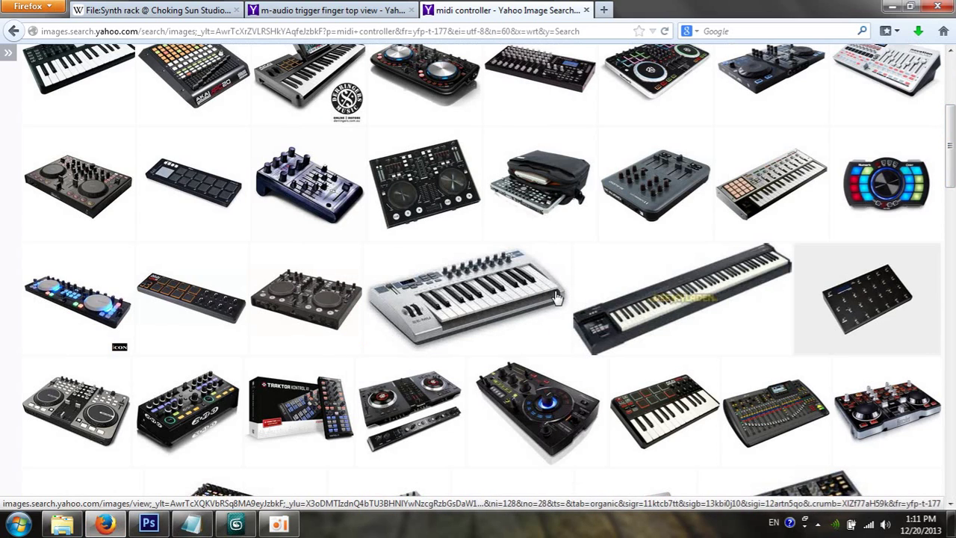
pyautogui.moveTo(235, 524)
pyautogui.click(148, 524)
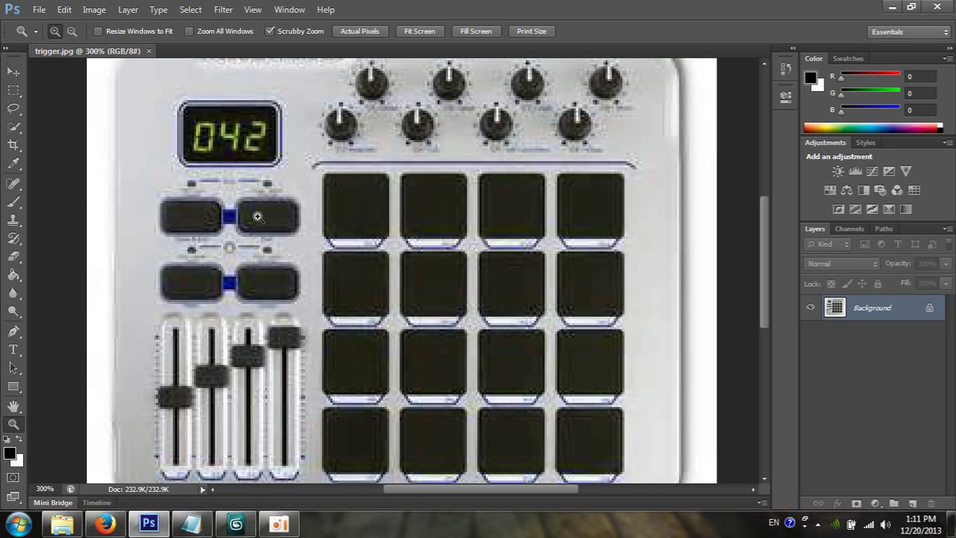
# Select the MIDI-Do hand, try lifting it in Z, cancel, and reframe the view.
pyautogui.click(235, 524)
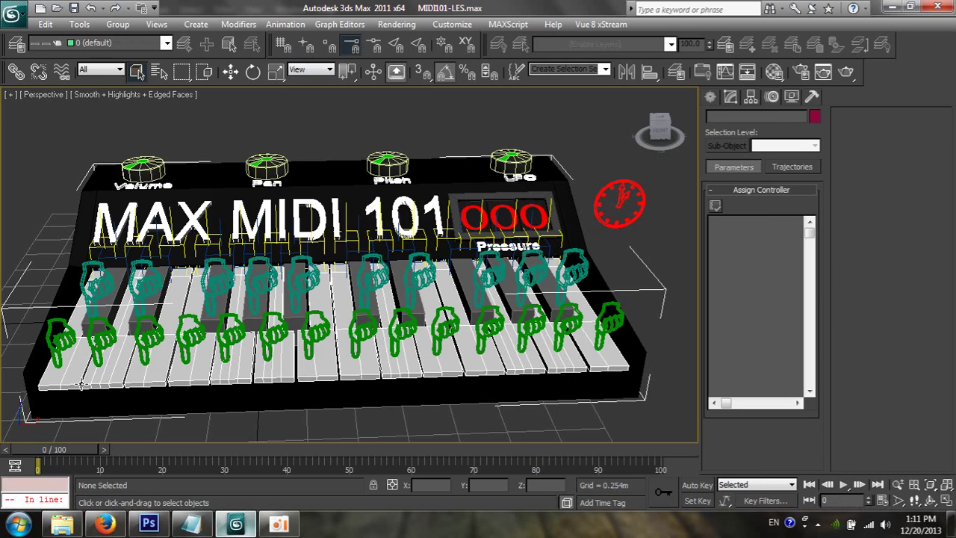
pyautogui.click(52, 335)
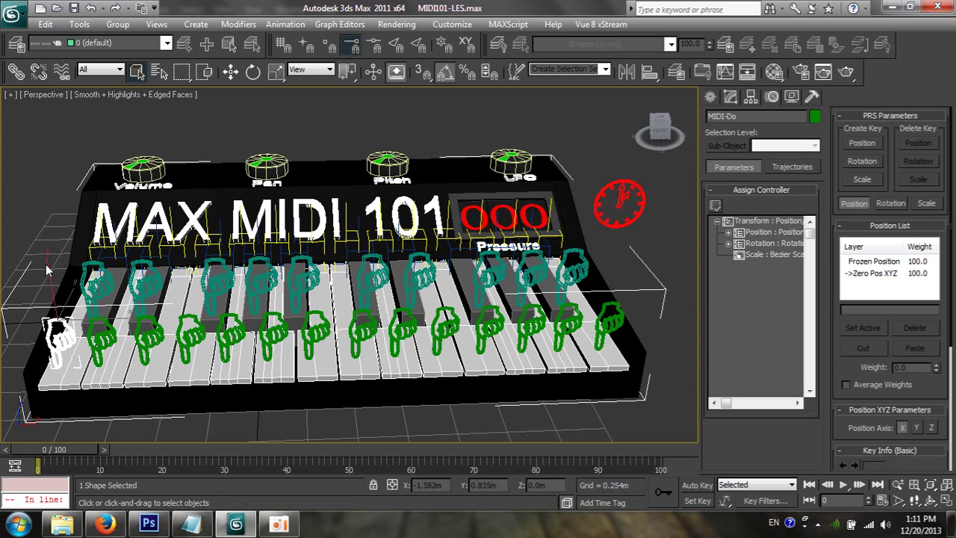
pyautogui.press('w')
pyautogui.moveTo(43, 263); pyautogui.dragTo(38, 192)
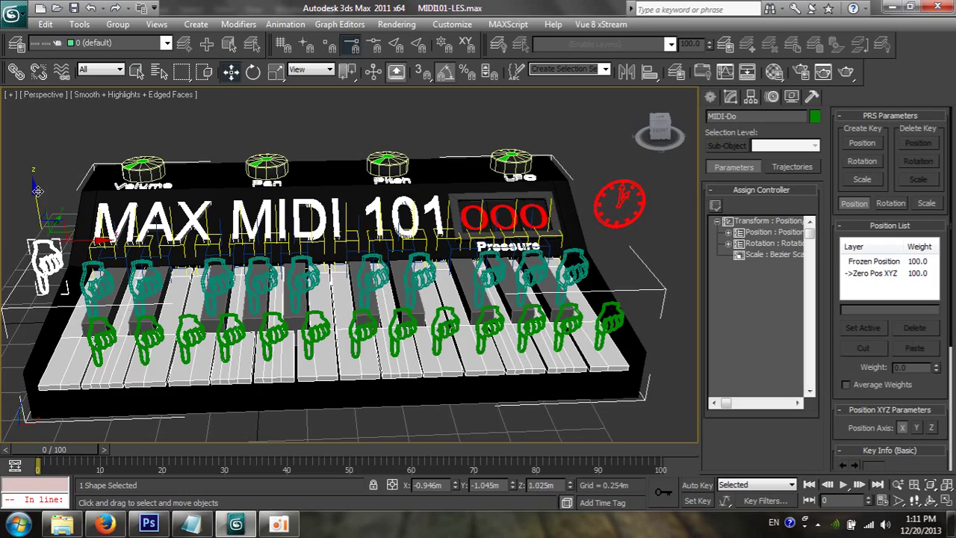
pyautogui.rightClick(37, 191)
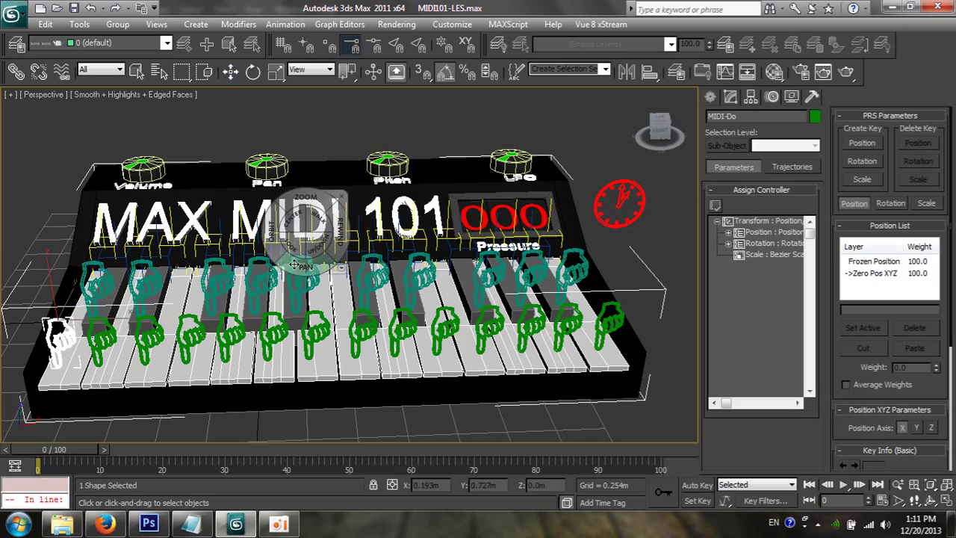
pyautogui.moveTo(295, 266); pyautogui.dragTo(298, 267, button='middle')
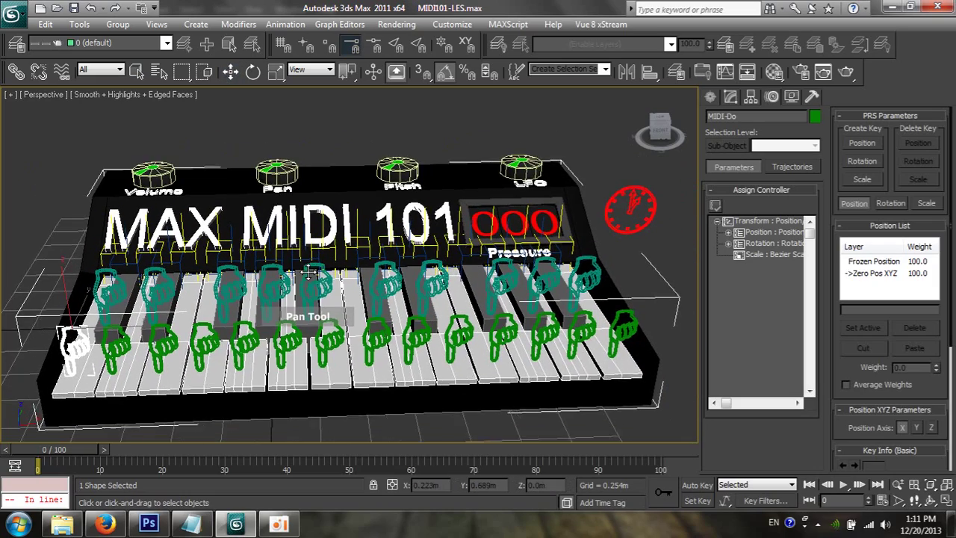
pyautogui.moveTo(297, 266); pyautogui.dragTo(313, 272)
pyautogui.moveTo(286, 241)
pyautogui.mouseDown()
pyautogui.moveTo(275, 237)
pyautogui.moveTo(273, 294)
pyautogui.mouseUp()
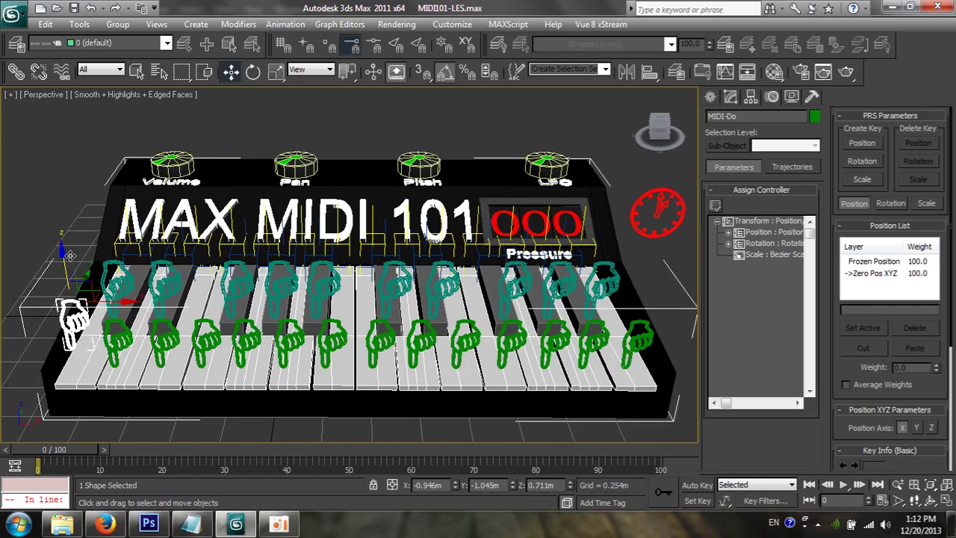
# Lower and raise MIDI-Do along Z in Expert Mode, then undo so it rests on its key.
pyautogui.moveTo(69, 255)
pyautogui.mouseDown()
pyautogui.moveTo(74, 301)
pyautogui.moveTo(70, 232)
pyautogui.mouseUp()
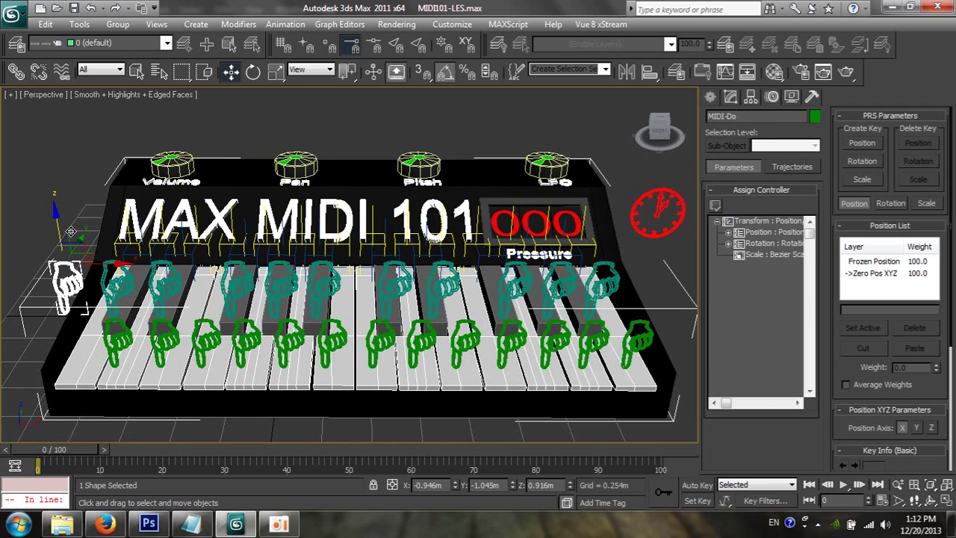
pyautogui.hotkey('ctrl', 'x')
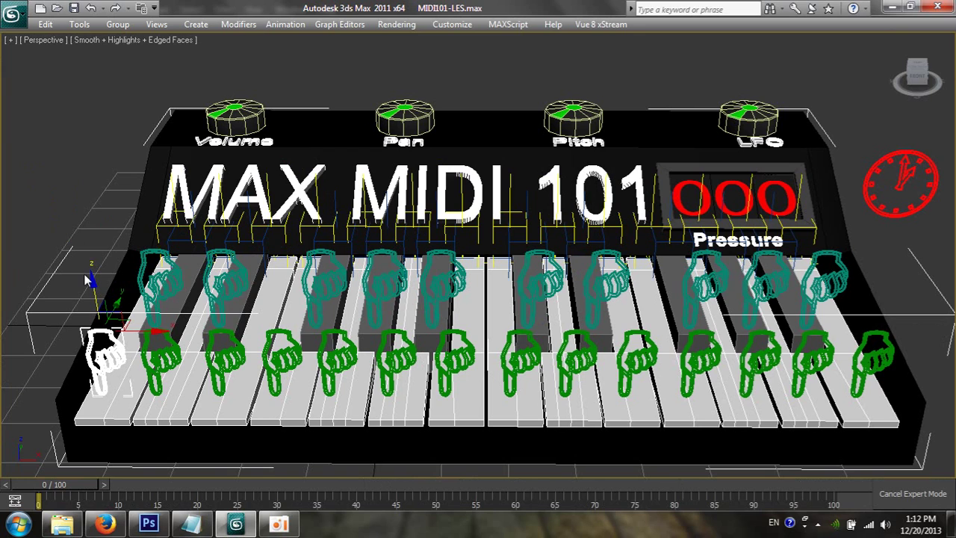
pyautogui.moveTo(87, 287); pyautogui.dragTo(77, 241)
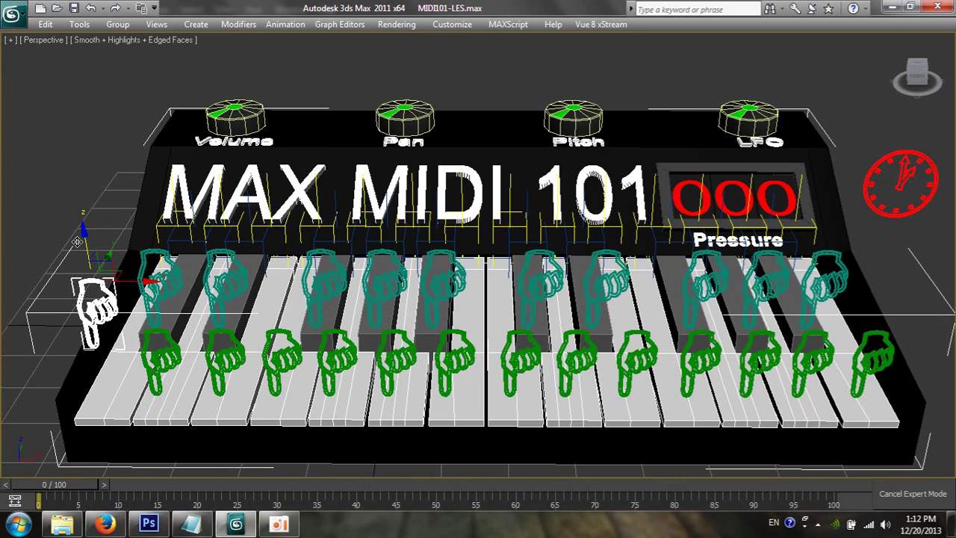
pyautogui.hotkey('ctrl', 'x')
pyautogui.hotkey('ctrl', 'z')
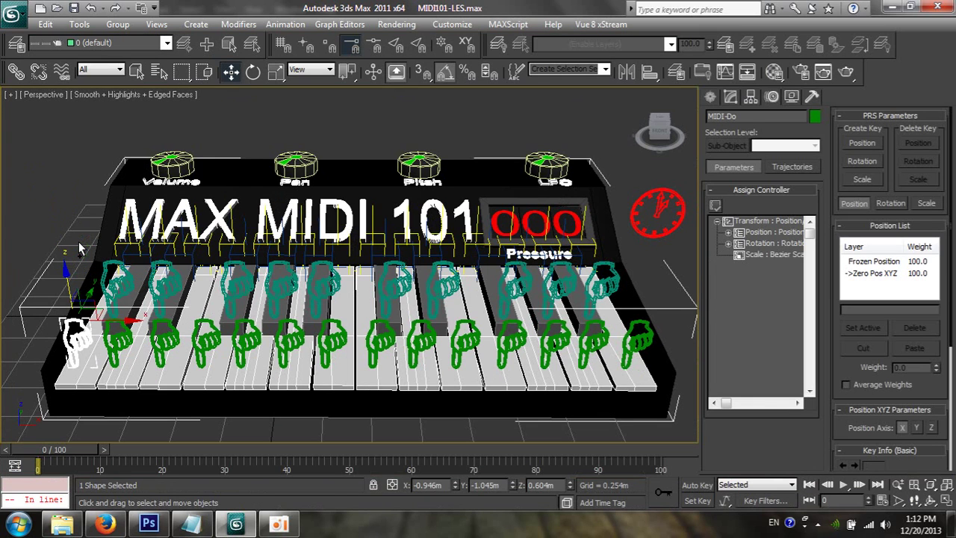
pyautogui.click(149, 525)
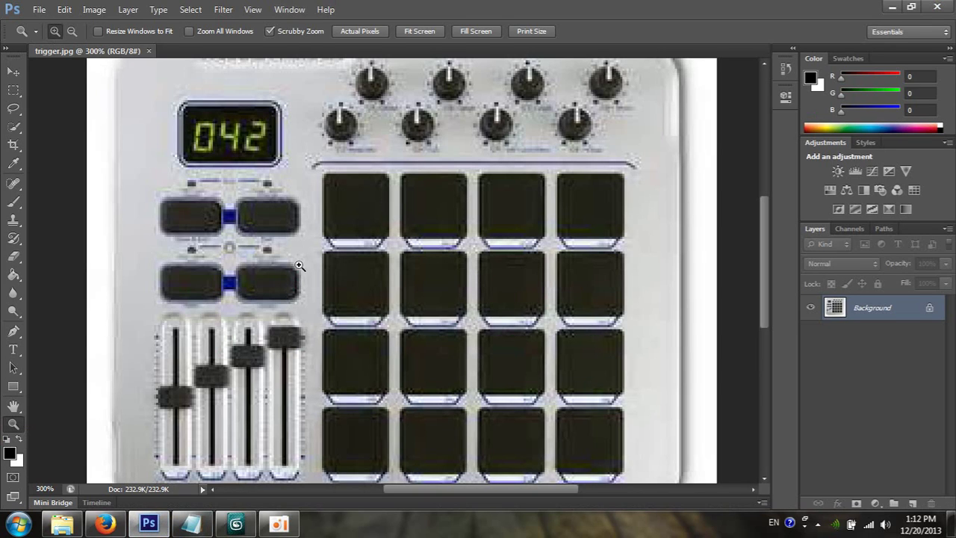
pyautogui.click(236, 524)
pyautogui.moveTo(278, 524)
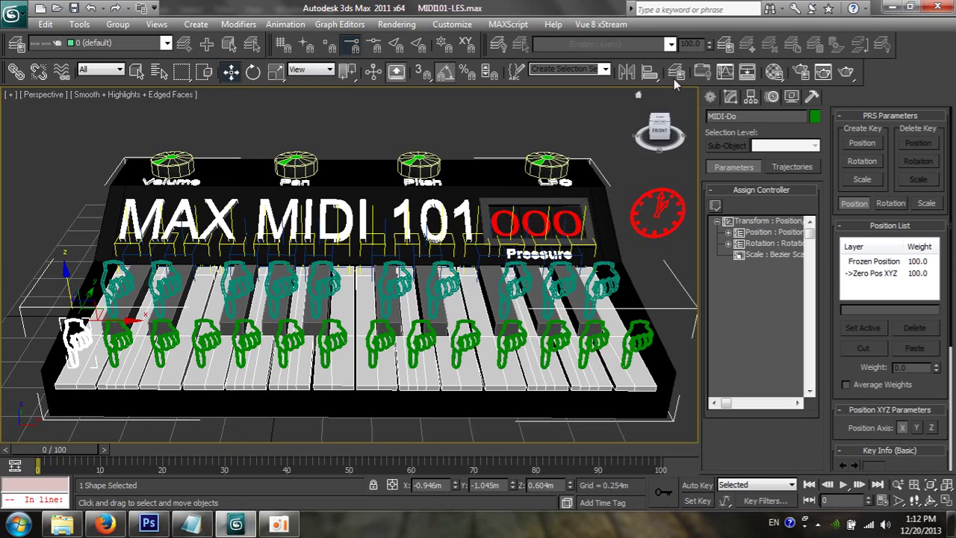
# Pick MIDI-Do's Zero Pos XYZ > Z Position track in the Motion panel.
pyautogui.click(710, 97)
pyautogui.click(771, 97)
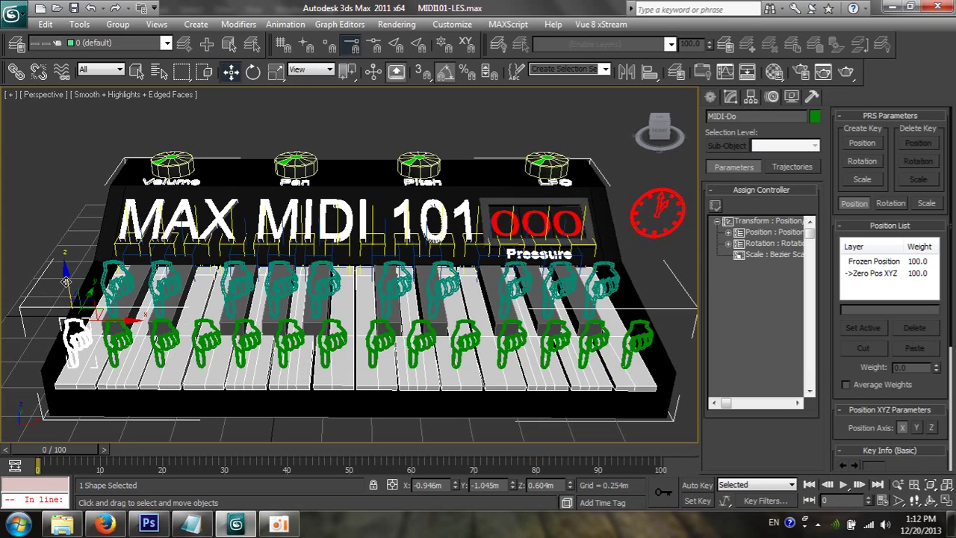
pyautogui.moveTo(67, 282)
pyautogui.mouseDown()
pyautogui.moveTo(56, 277)
pyautogui.moveTo(68, 315)
pyautogui.mouseUp()
pyautogui.click(728, 233)
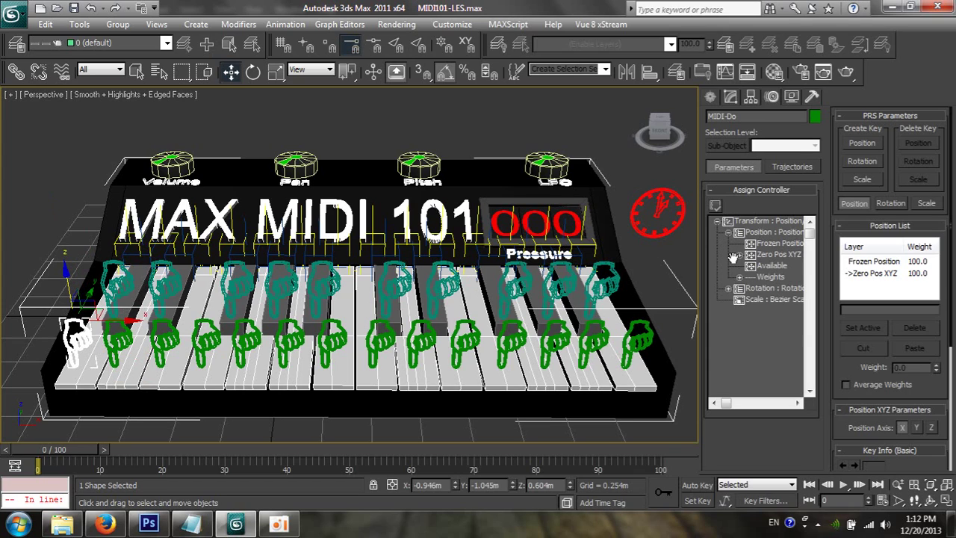
pyautogui.click(739, 255)
pyautogui.click(773, 290)
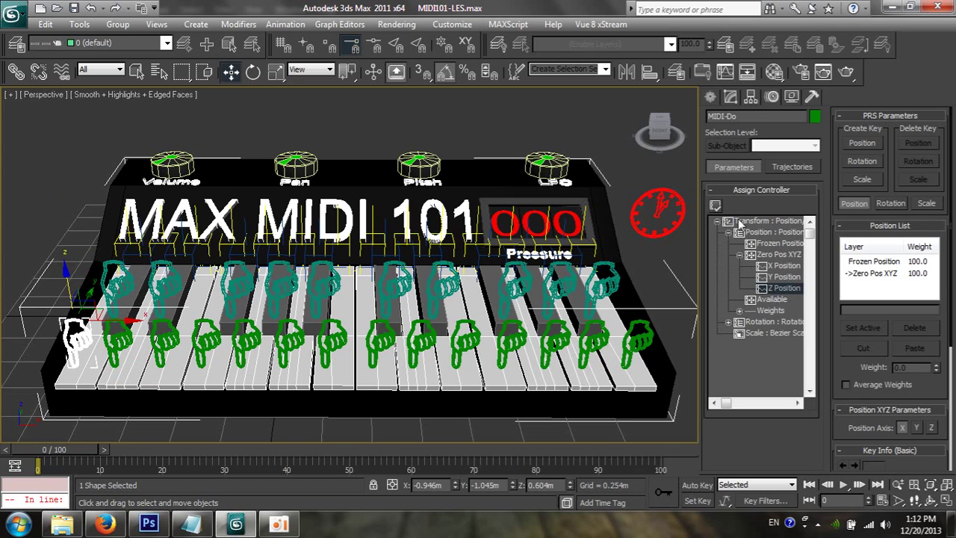
# Assign Float Motion Capture bound to MIDI Device to Z Position, and arrange its settings window.
pyautogui.click(715, 204)
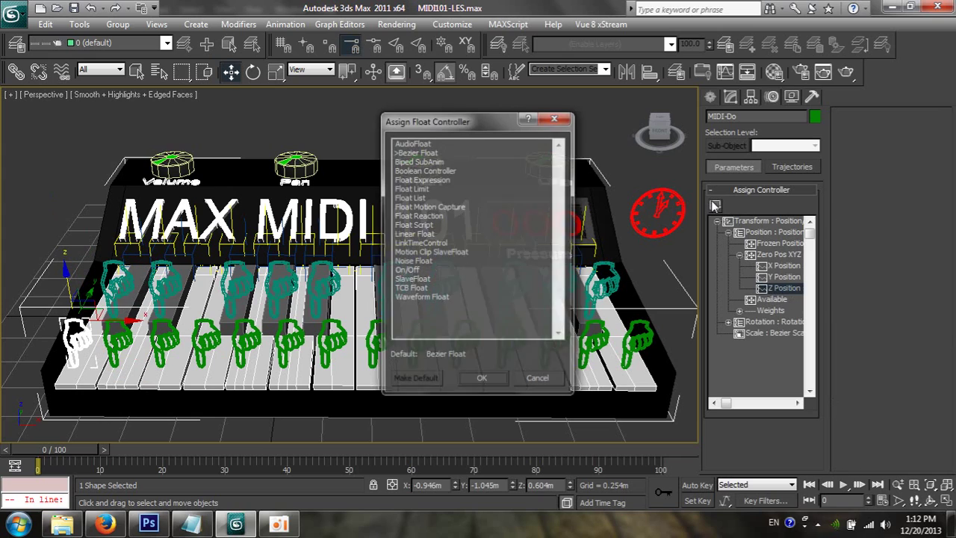
pyautogui.doubleClick(432, 206)
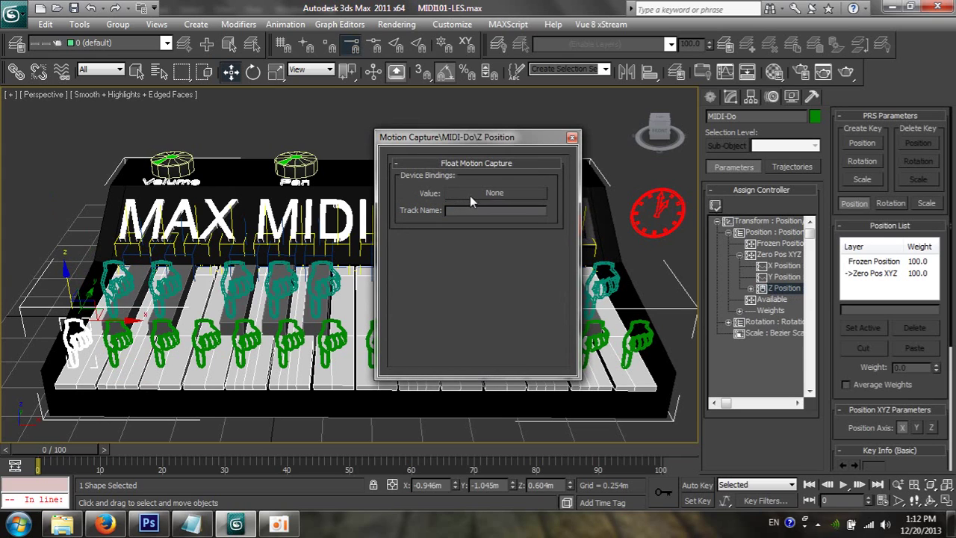
pyautogui.click(471, 194)
pyautogui.doubleClick(407, 212)
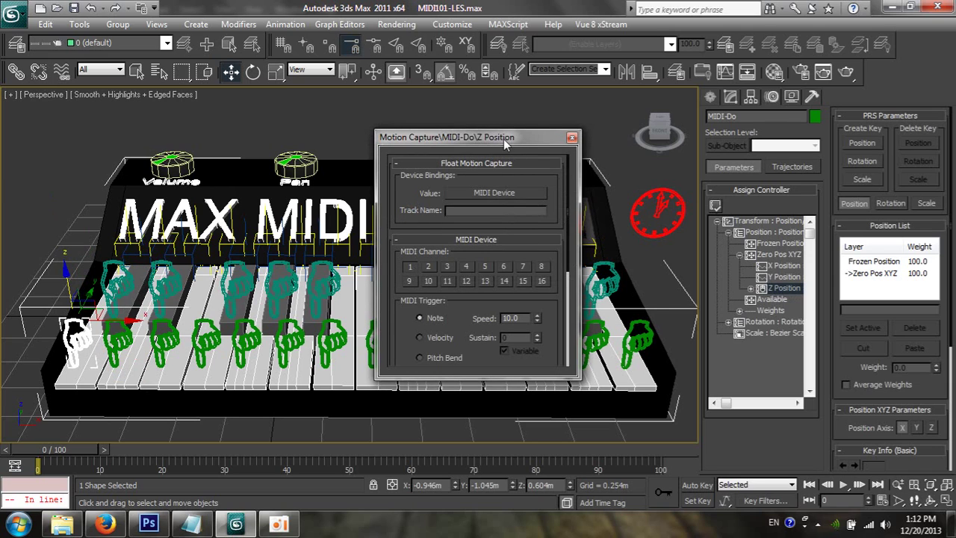
pyautogui.moveTo(505, 143); pyautogui.dragTo(547, 28)
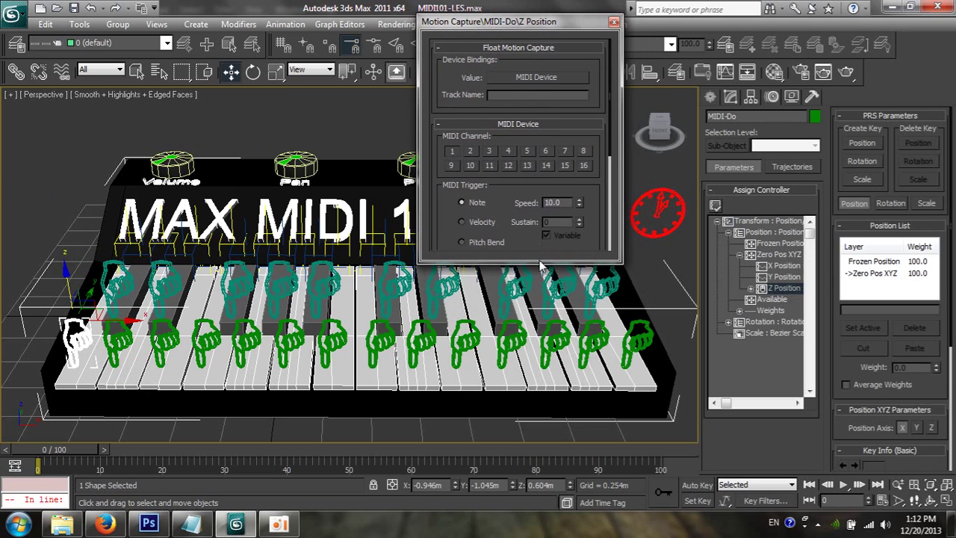
pyautogui.moveTo(536, 259); pyautogui.dragTo(515, 454)
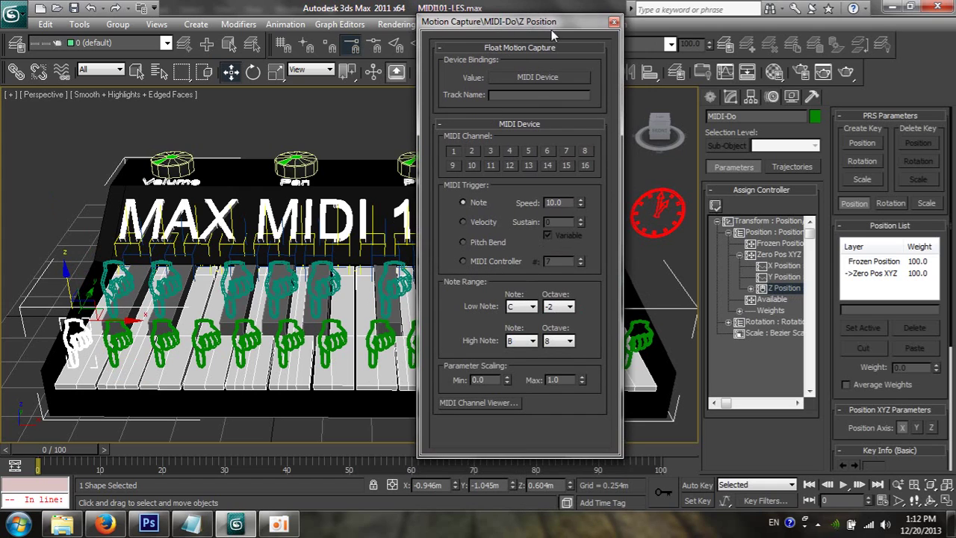
pyautogui.moveTo(465, 27); pyautogui.dragTo(528, 30)
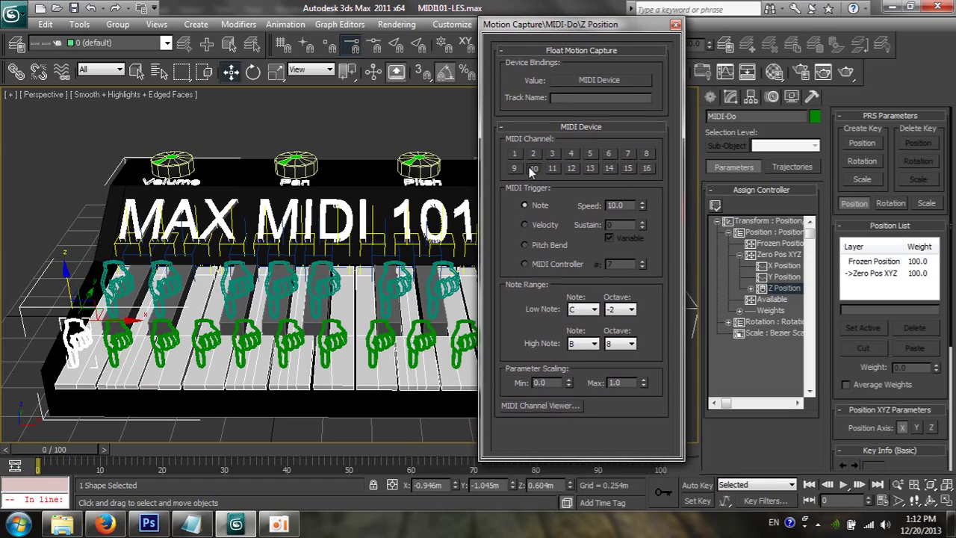
# Listen on MIDI channel 10, confirm activity in the Channel Viewer, and enter MIDI # 1.
pyautogui.click(530, 168)
pyautogui.click(524, 407)
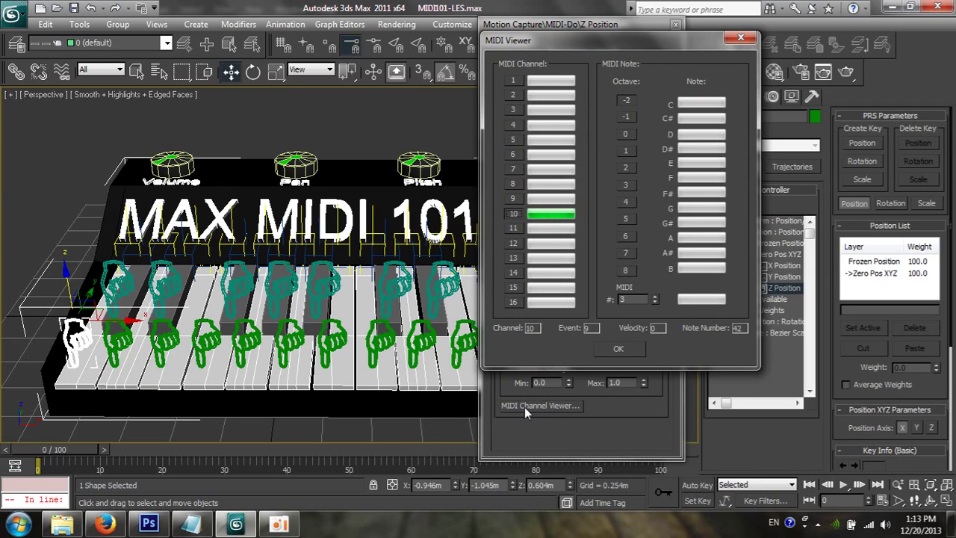
pyautogui.click(621, 350)
pyautogui.click(524, 405)
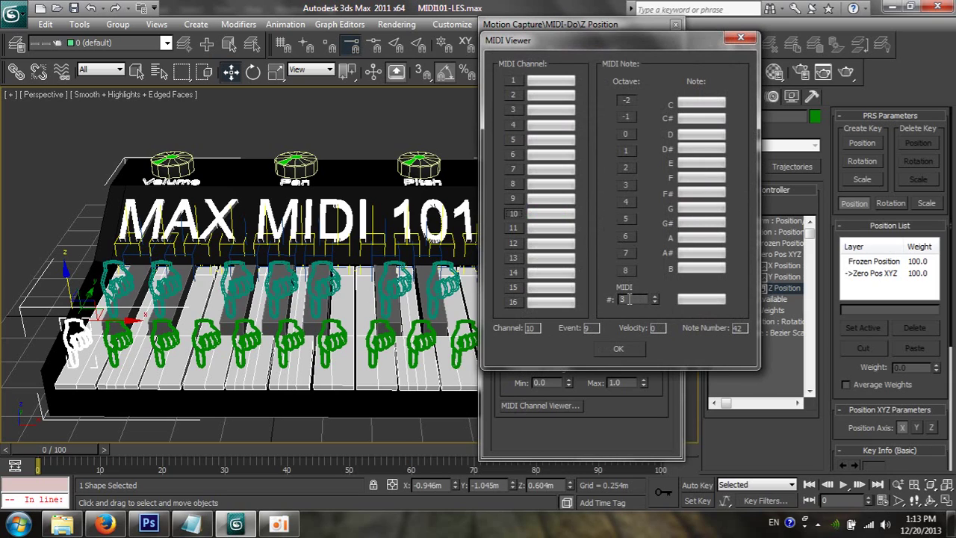
pyautogui.write('1')
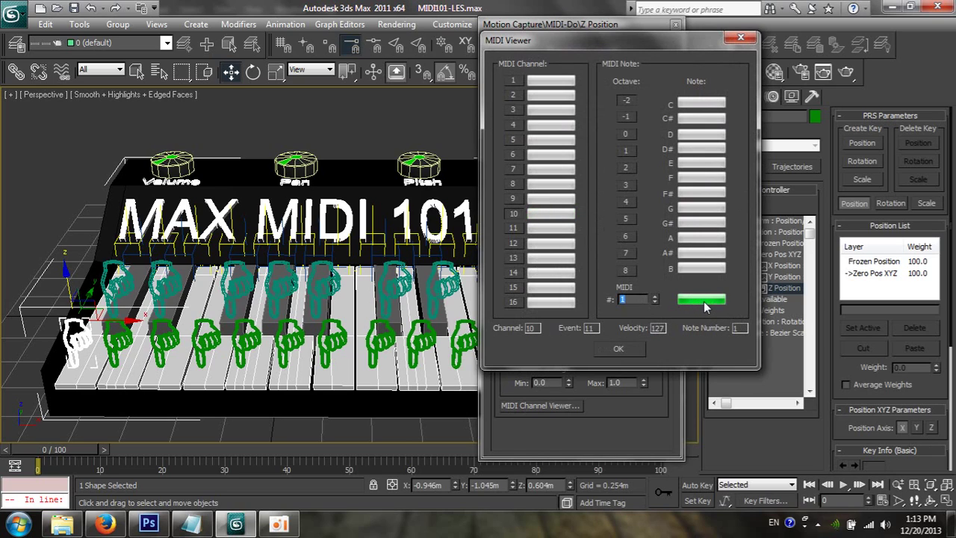
pyautogui.click(612, 353)
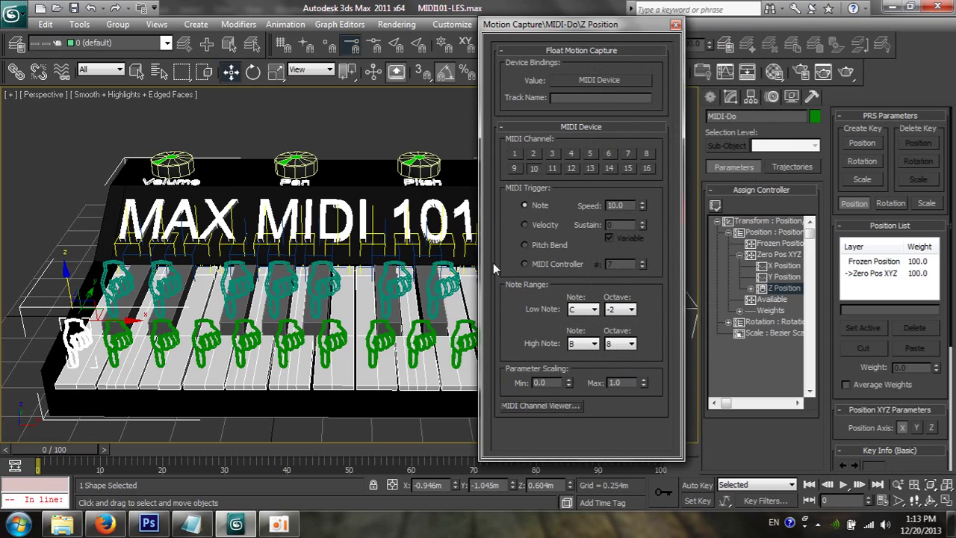
# Use the MIDI Controller trigger and set Parameter Scaling Max to -5.
pyautogui.click(525, 265)
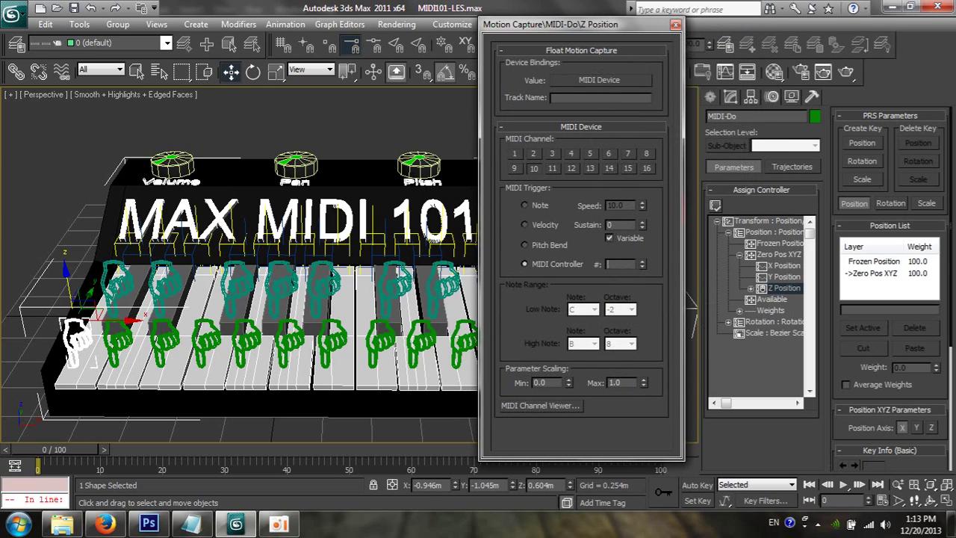
pyautogui.click(618, 378)
pyautogui.write('-5')
pyautogui.press('Return')
# Live-test the MIDI-Do\Z Position track in the Motion Capture utility, then close its settings.
pyautogui.click(811, 97)
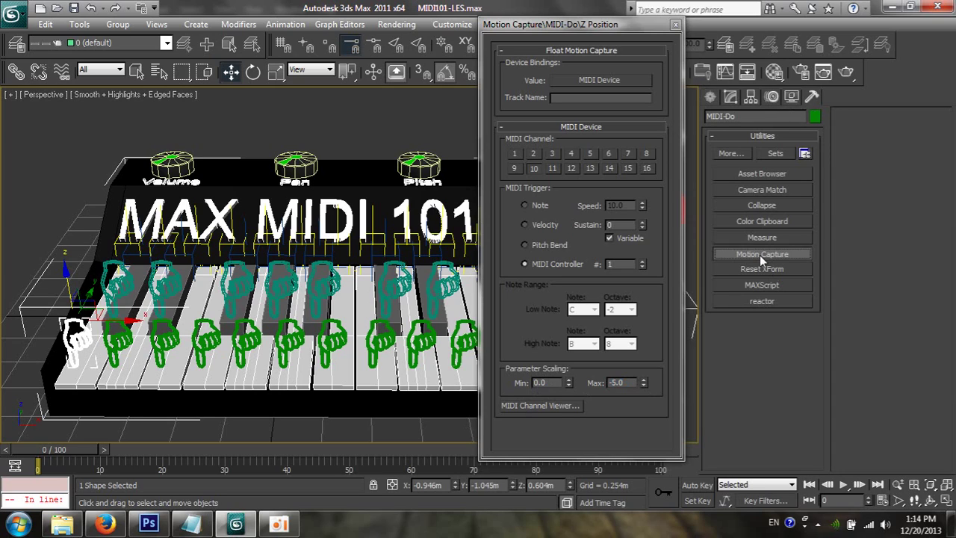
pyautogui.click(850, 229)
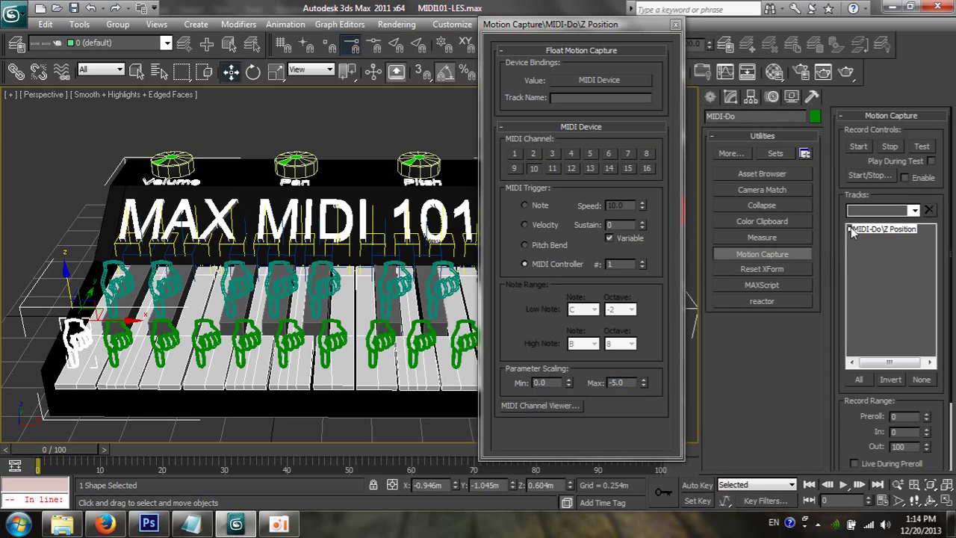
pyautogui.click(924, 147)
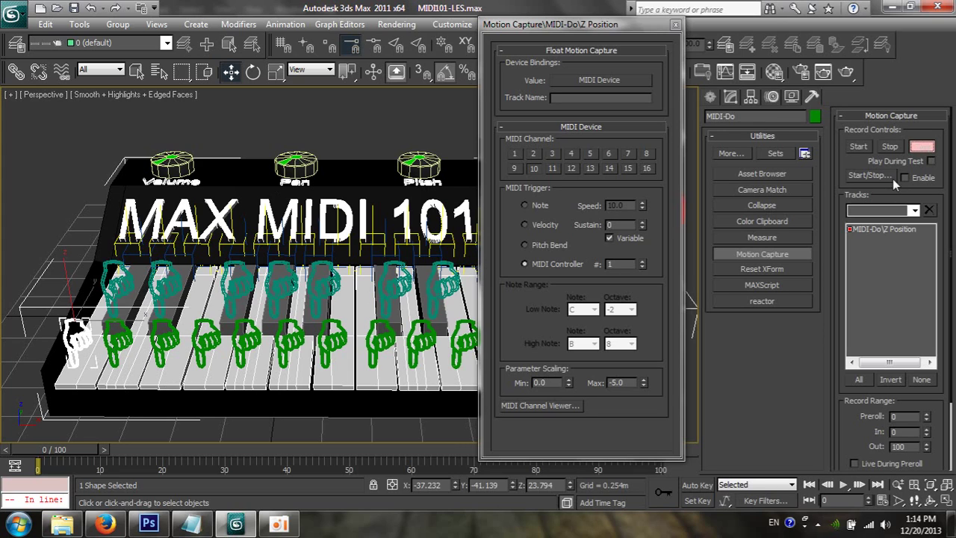
pyautogui.press('Escape')
pyautogui.moveTo(530, 26); pyautogui.dragTo(602, 32)
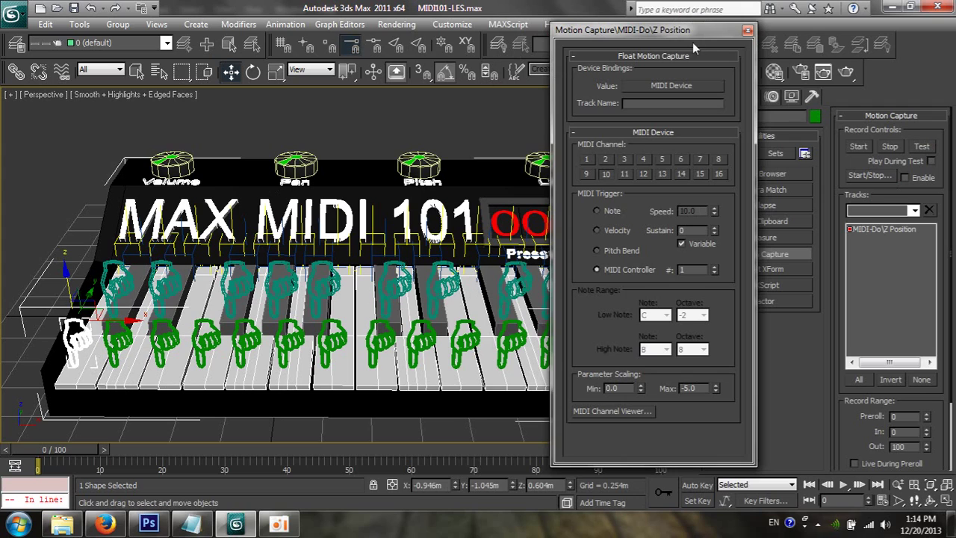
pyautogui.moveTo(681, 30); pyautogui.dragTo(588, 33)
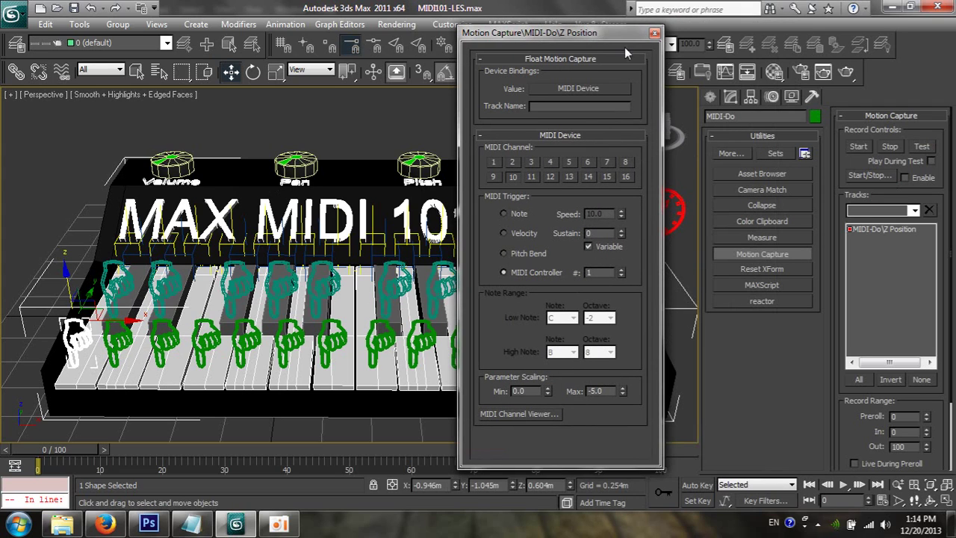
pyautogui.click(654, 34)
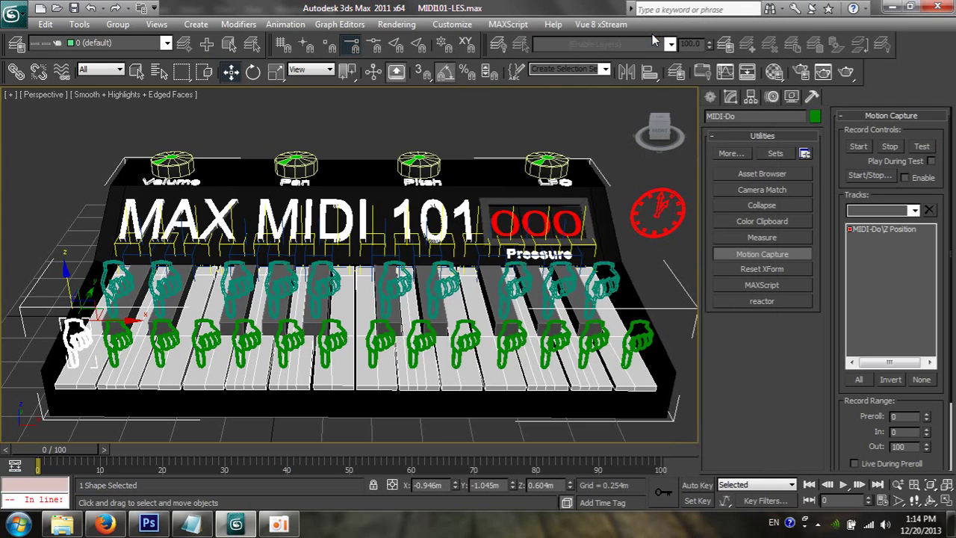
# Give the teal MIDI-Do# hand's Z Position a Float Motion Capture controller bound to MIDI Device.
pyautogui.click(109, 277)
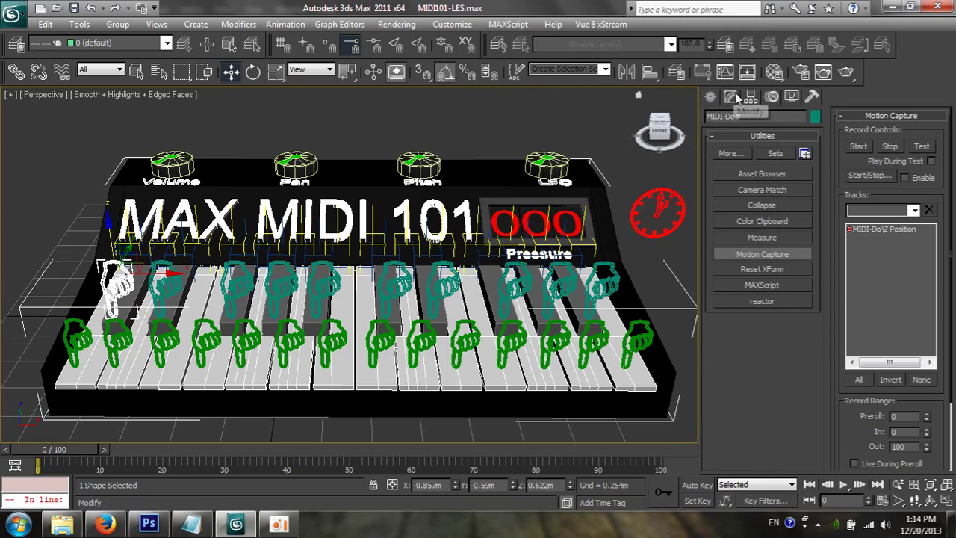
pyautogui.click(767, 101)
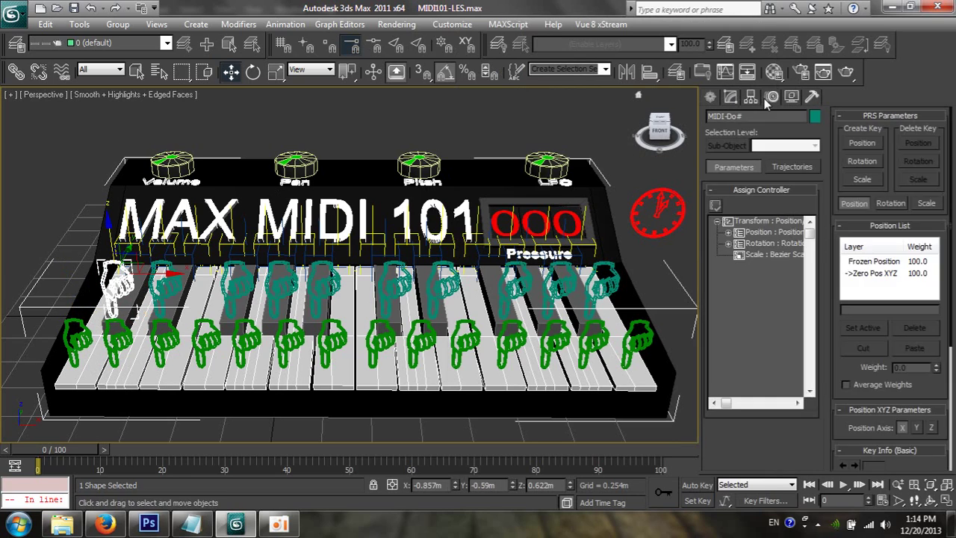
pyautogui.click(728, 233)
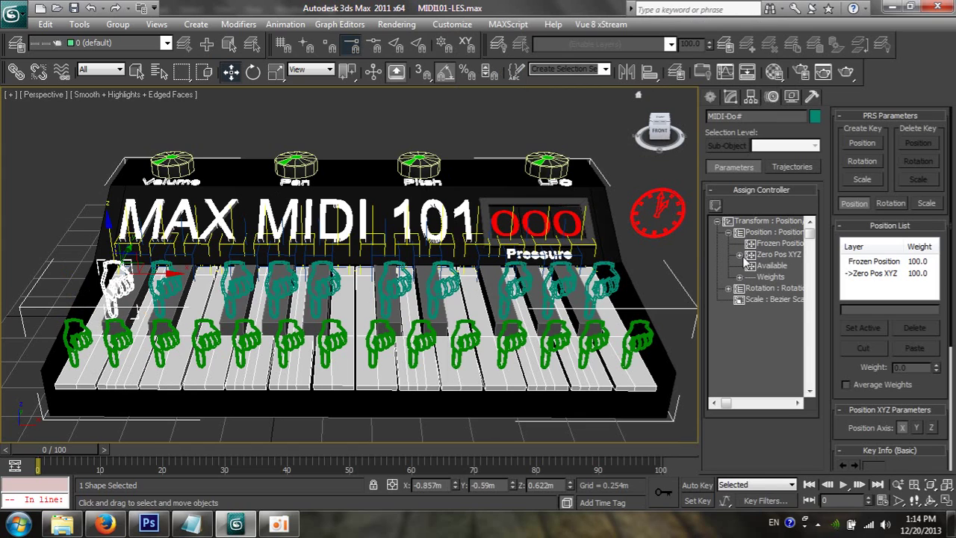
pyautogui.click(739, 254)
pyautogui.click(777, 288)
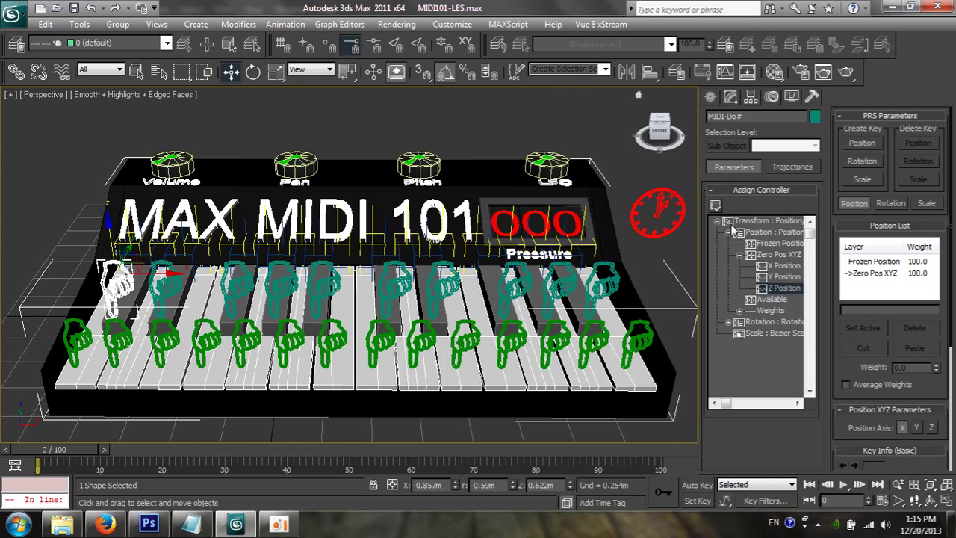
pyautogui.click(714, 205)
pyautogui.doubleClick(452, 209)
pyautogui.click(468, 191)
pyautogui.doubleClick(412, 214)
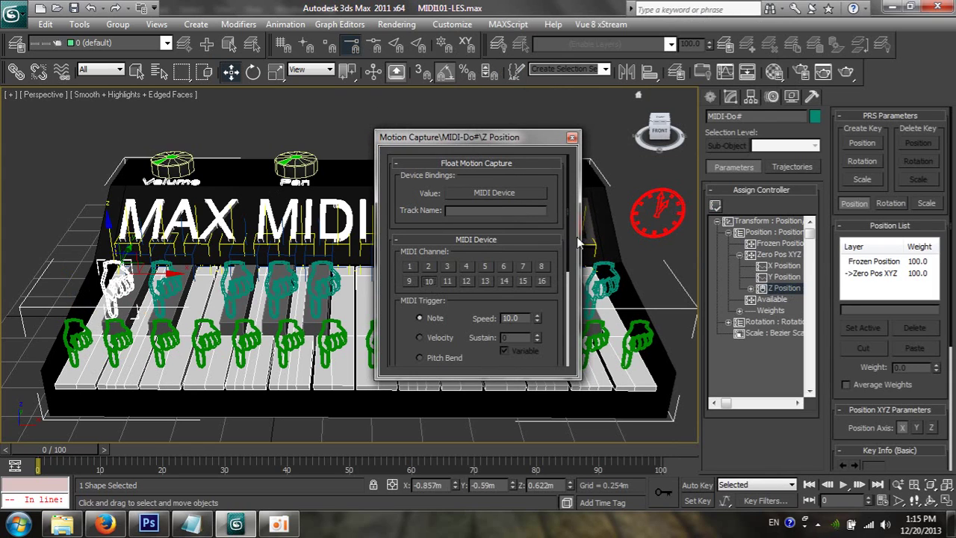
# Enlarge and reposition the capture settings, and check the MIDI Channel Viewer.
pyautogui.moveTo(550, 340); pyautogui.dragTo(554, 233)
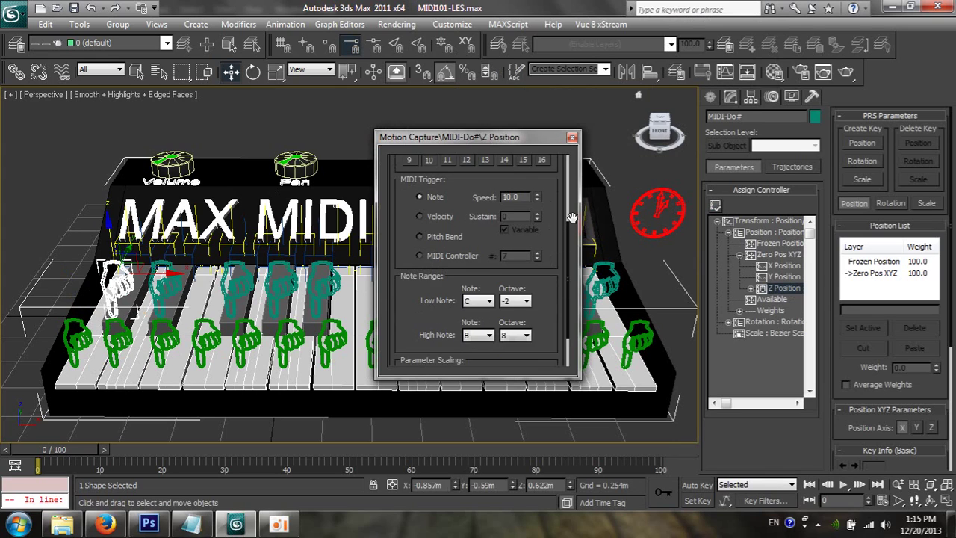
pyautogui.moveTo(529, 381); pyautogui.dragTo(532, 500)
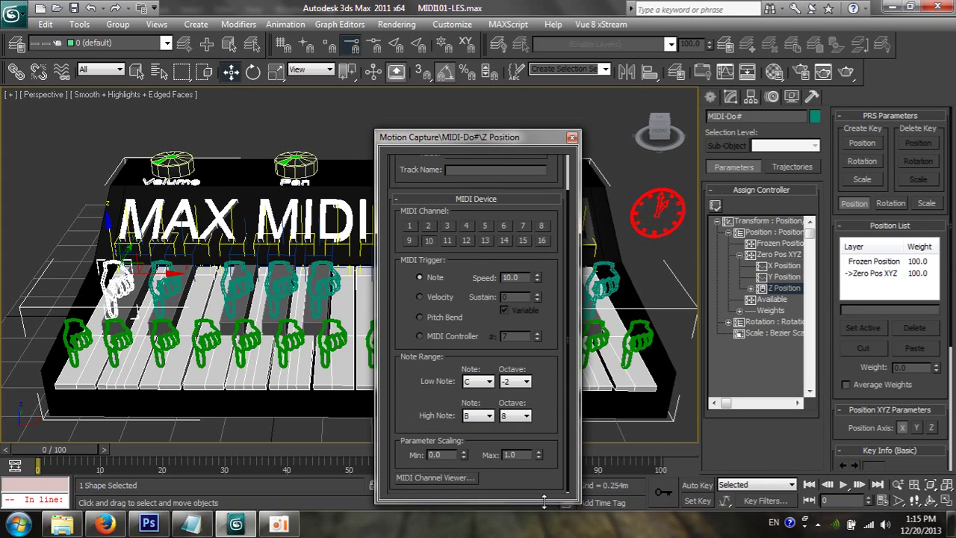
pyautogui.moveTo(488, 141); pyautogui.dragTo(569, 34)
pyautogui.click(498, 375)
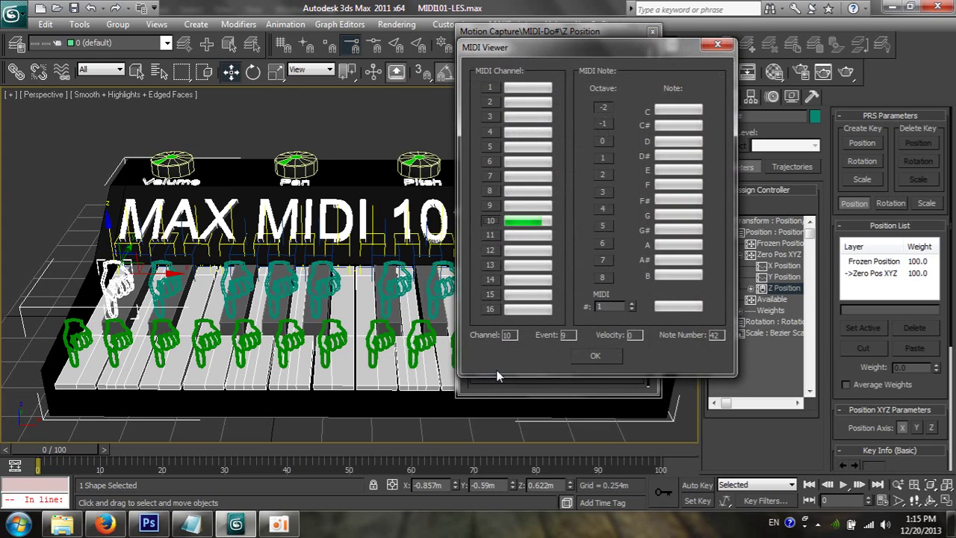
pyautogui.click(595, 355)
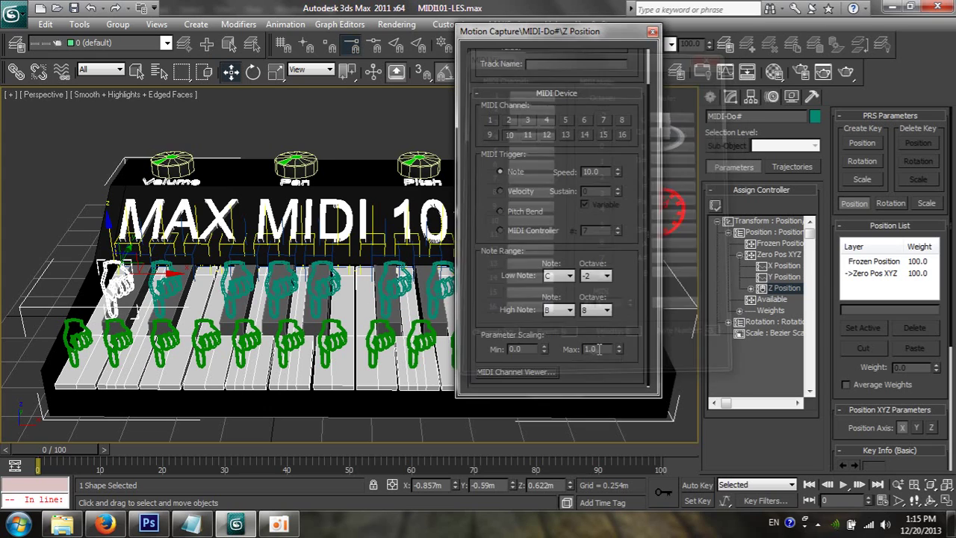
# Set the trigger to MIDI Controller # 2 with Parameter Scaling Max -5.
pyautogui.click(509, 232)
pyautogui.doubleClick(588, 230)
pyautogui.write('2')
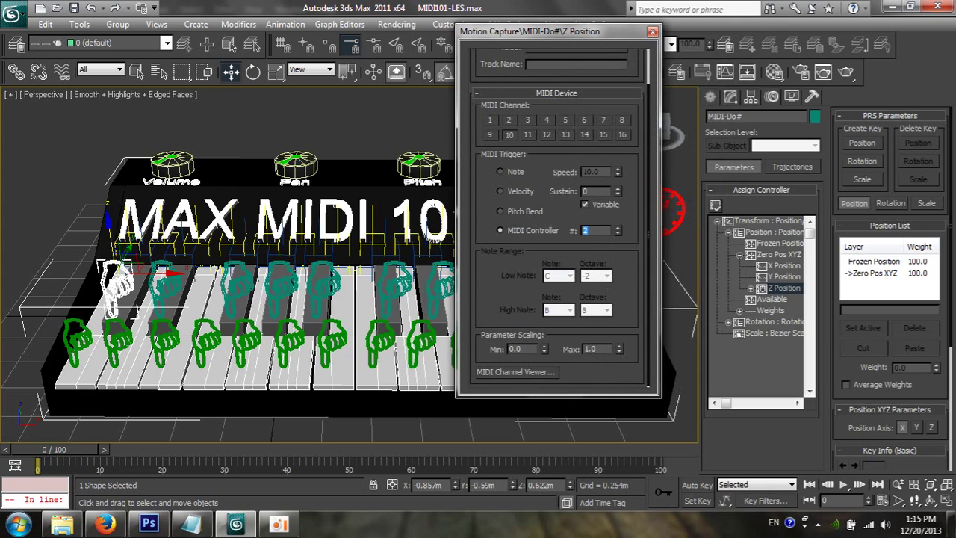
pyautogui.doubleClick(598, 349)
pyautogui.write('-5')
pyautogui.press('Return')
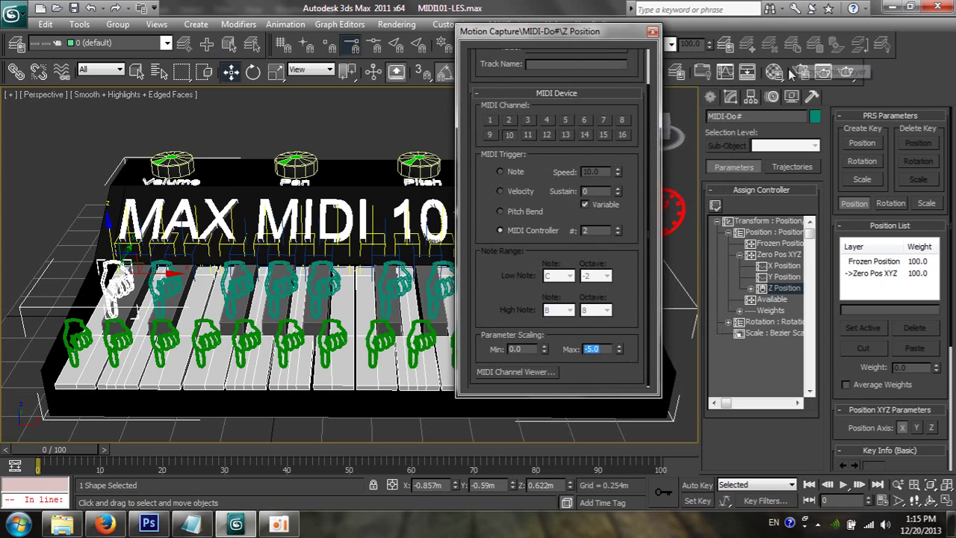
pyautogui.click(772, 98)
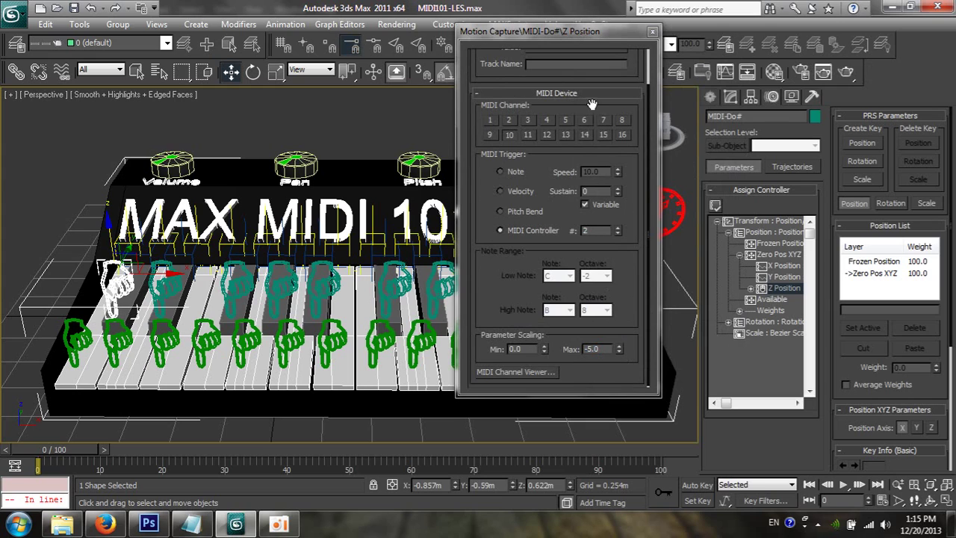
pyautogui.moveTo(568, 31)
pyautogui.mouseDown()
pyautogui.moveTo(630, 15)
pyautogui.moveTo(587, 25)
pyautogui.mouseUp()
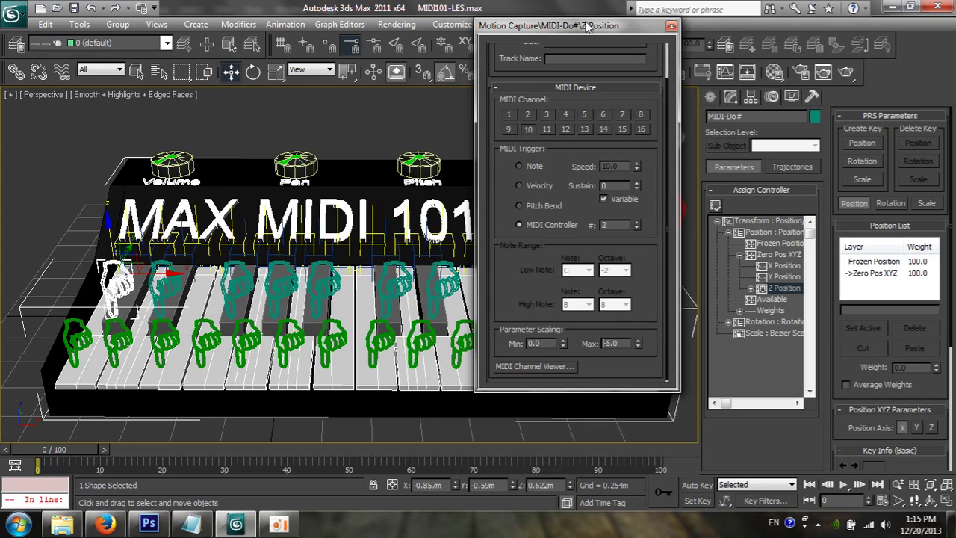
# Run and stop a live Motion Capture test of the MIDI-Do#\Z Position track.
pyautogui.click(811, 99)
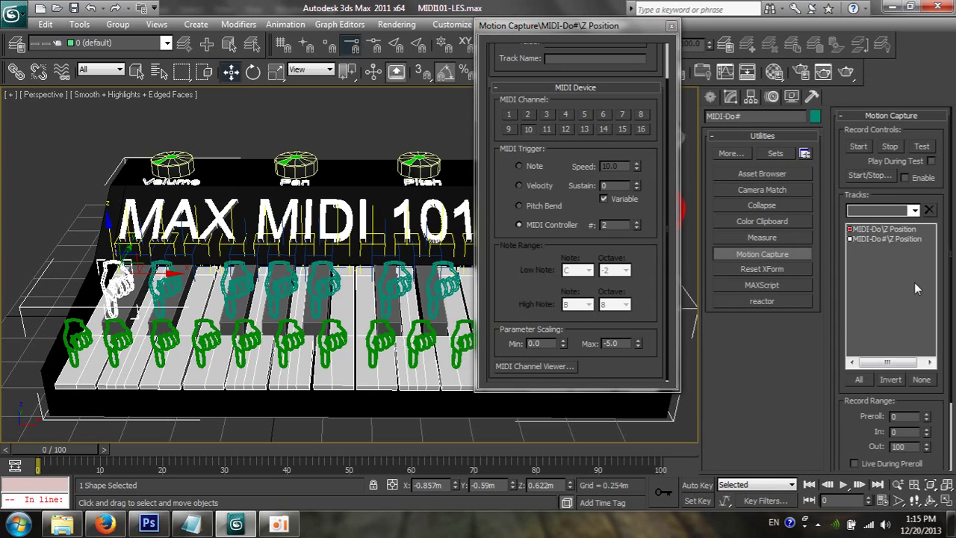
pyautogui.click(851, 239)
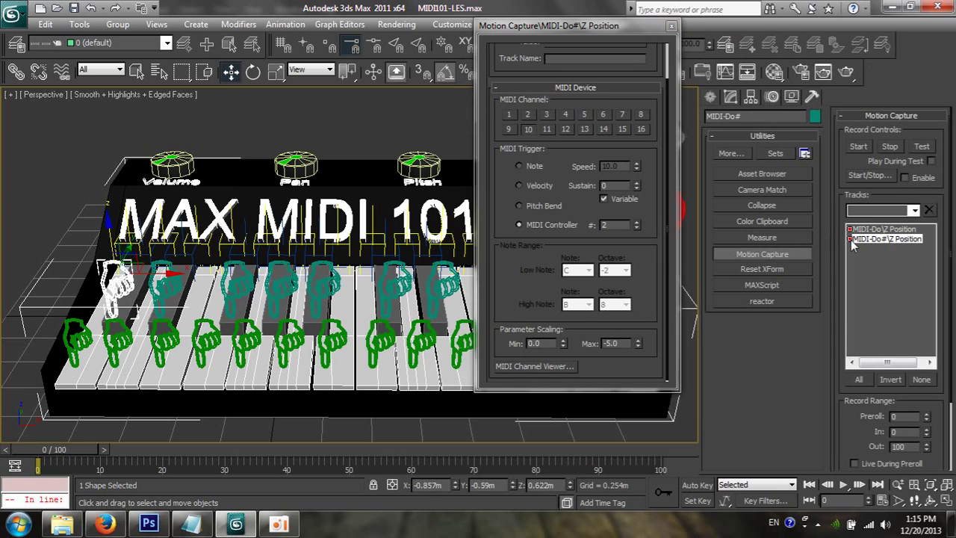
pyautogui.click(919, 147)
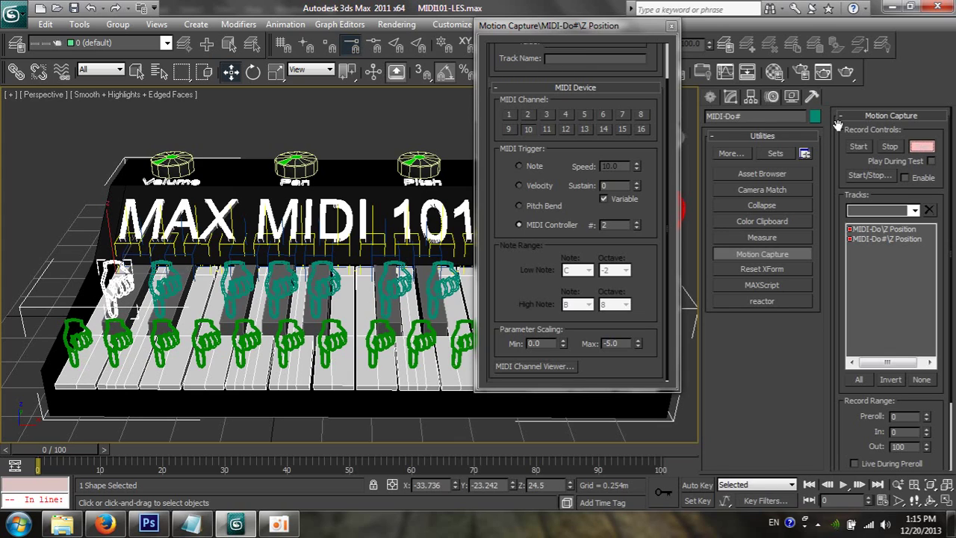
pyautogui.press('Escape')
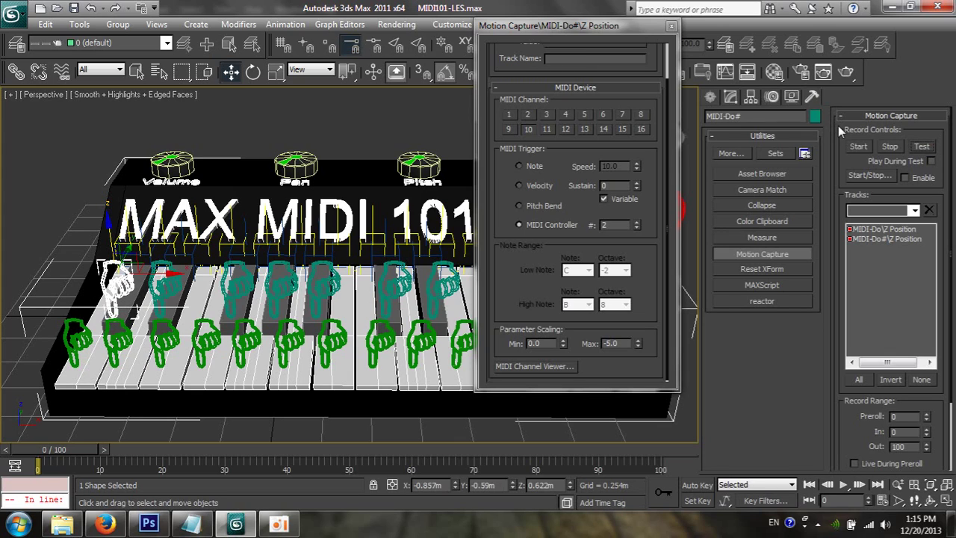
pyautogui.click(672, 28)
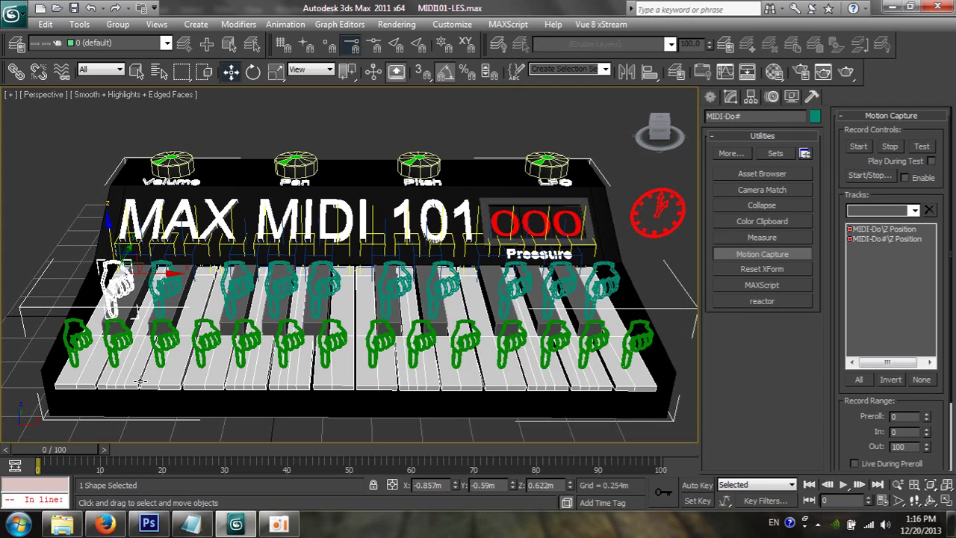
pyautogui.click(107, 347)
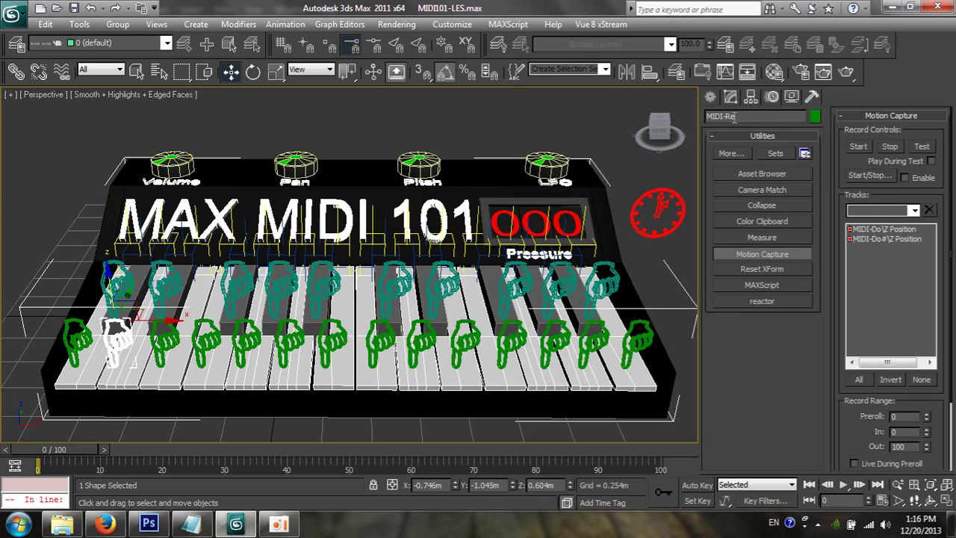
pyautogui.click(494, 132)
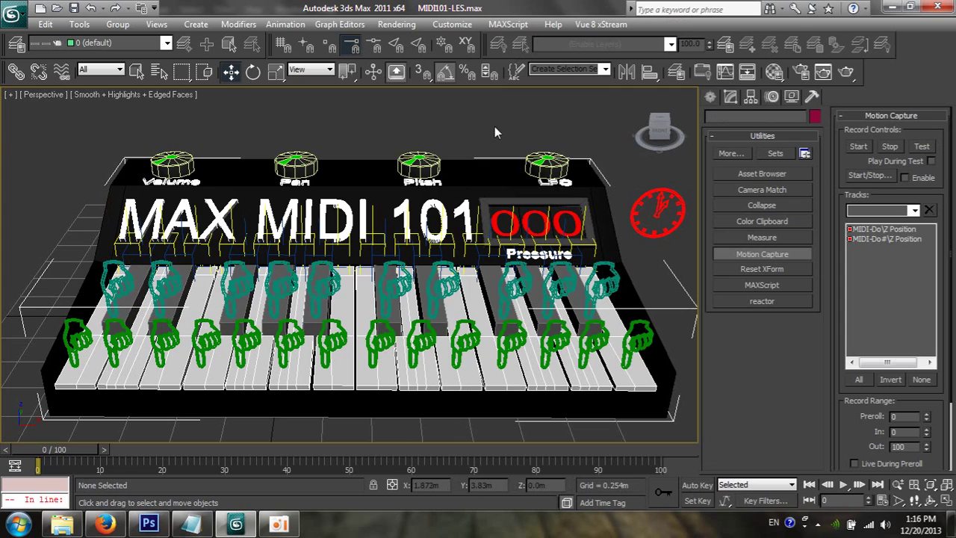
pyautogui.doubleClick(883, 238)
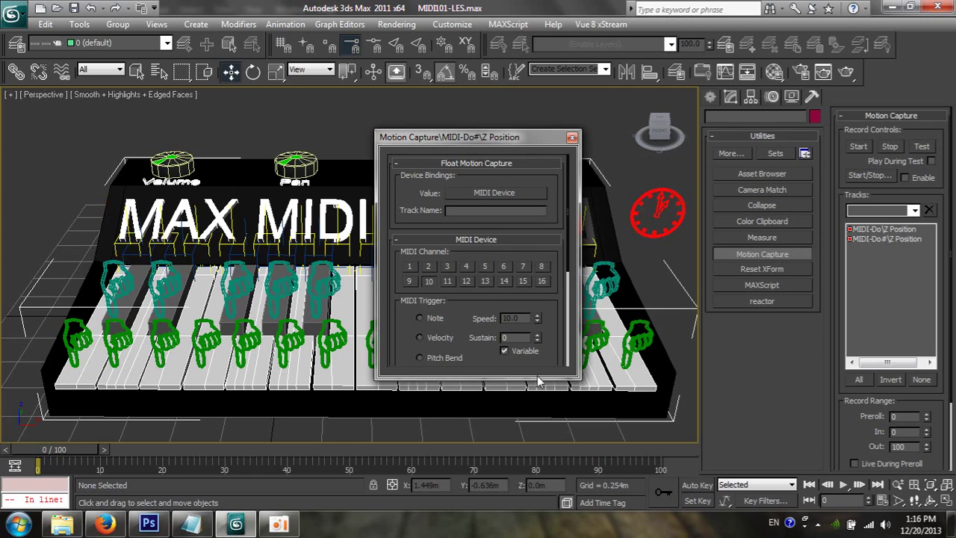
pyautogui.moveTo(538, 381); pyautogui.dragTo(539, 497)
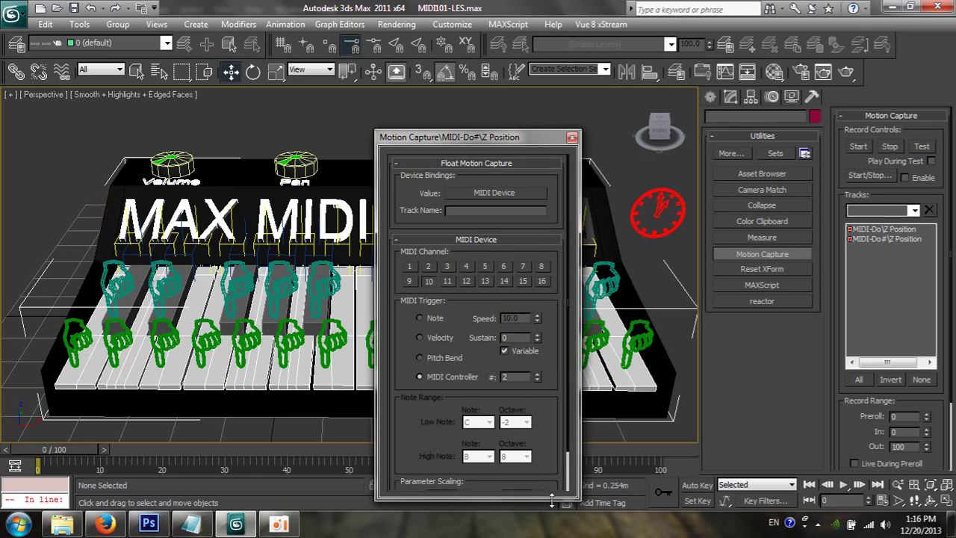
pyautogui.click(571, 139)
pyautogui.doubleClick(881, 229)
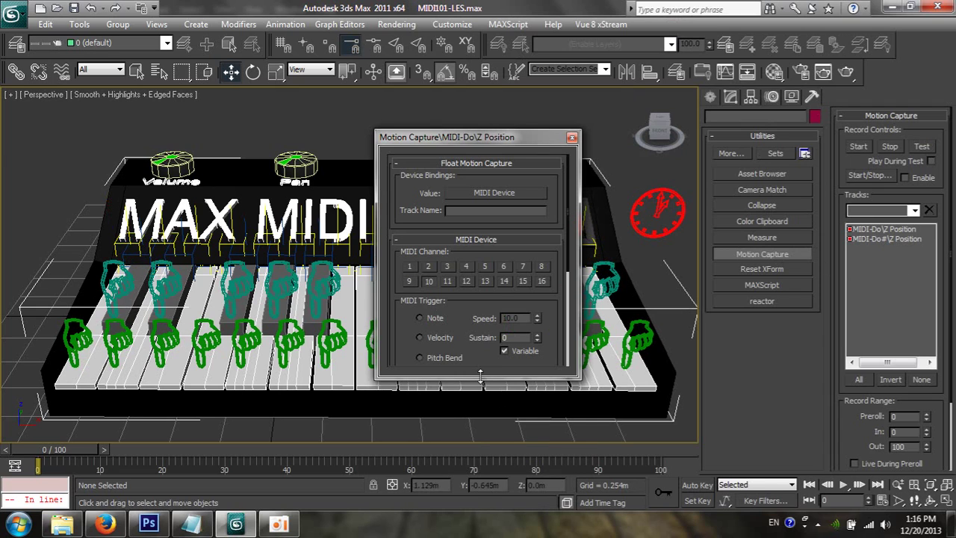
pyautogui.moveTo(480, 375); pyautogui.dragTo(481, 531)
pyautogui.moveTo(499, 137)
pyautogui.mouseDown()
pyautogui.moveTo(636, 5)
pyautogui.moveTo(637, 28)
pyautogui.mouseUp()
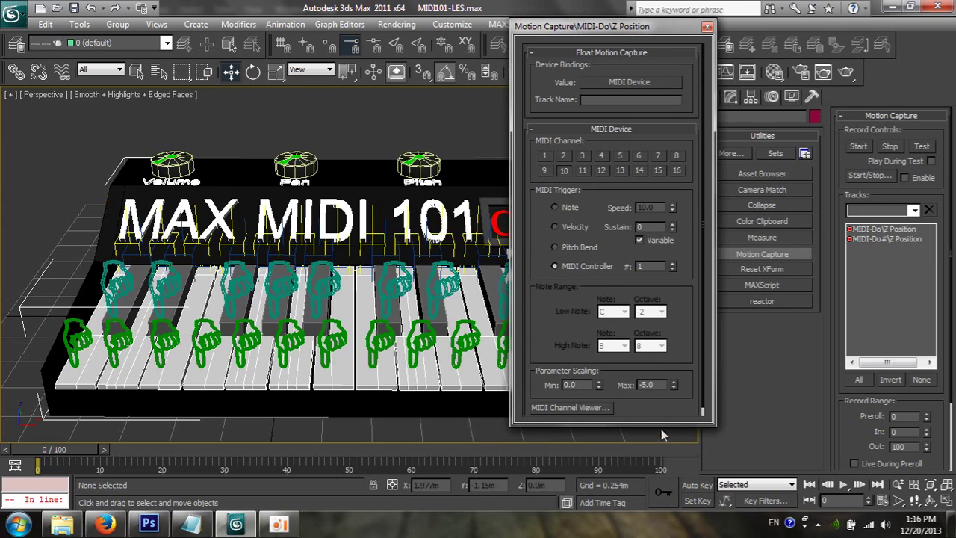
# Close MIDI-Do's track settings, select the MIDI-Re hand, and pick its Z Position track.
pyautogui.click(706, 29)
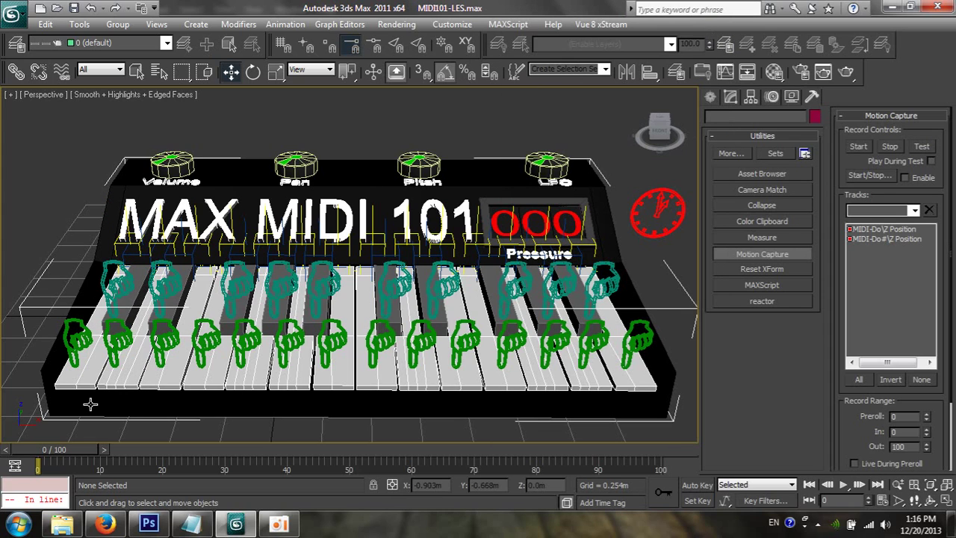
pyautogui.click(113, 355)
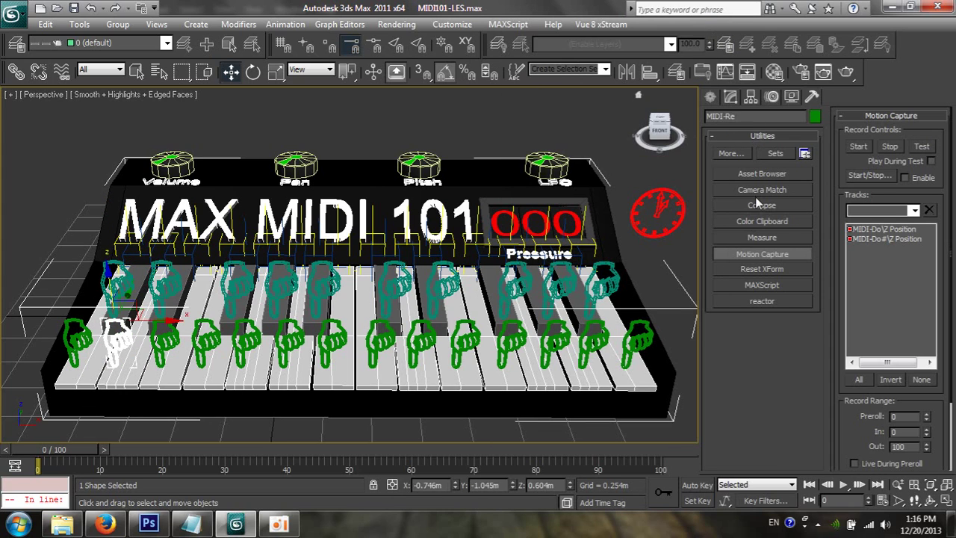
pyautogui.click(772, 97)
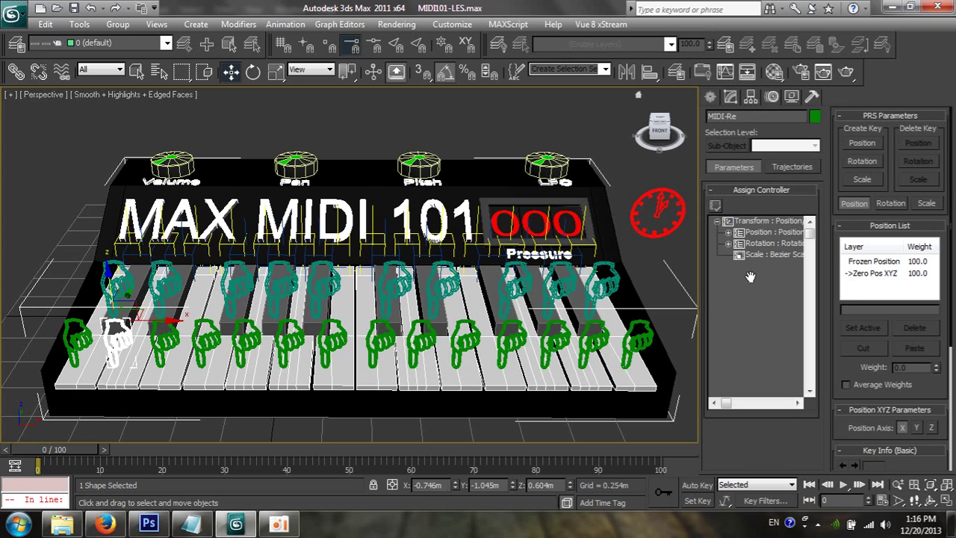
pyautogui.click(728, 233)
pyautogui.click(740, 255)
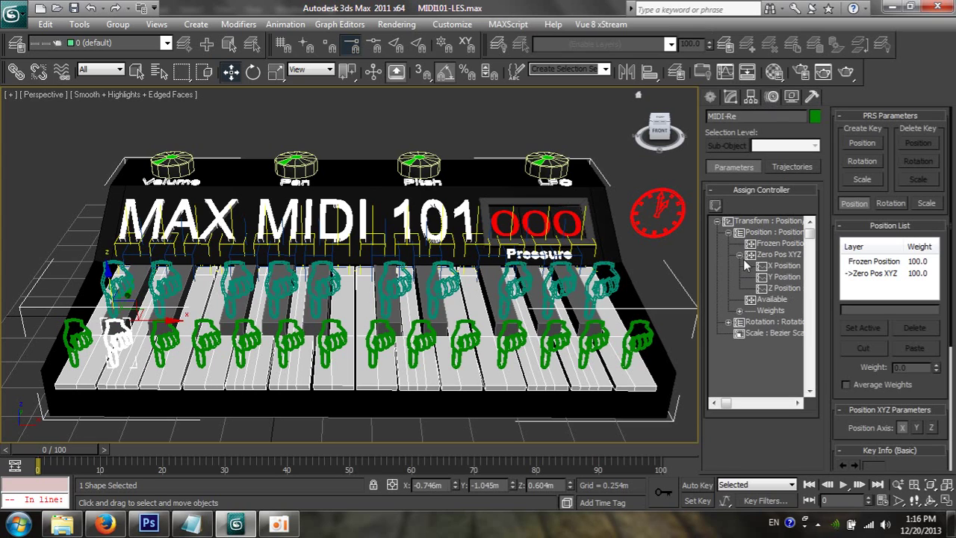
pyautogui.click(776, 288)
# Assign Float Motion Capture on MIDI Device, channel 10, using the MIDI Controller trigger.
pyautogui.click(713, 206)
pyautogui.doubleClick(449, 207)
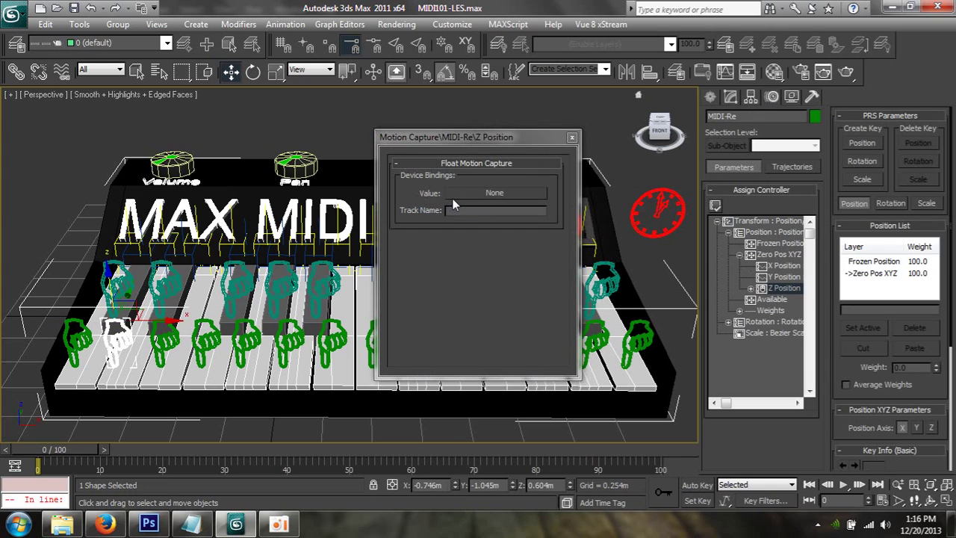
pyautogui.click(493, 194)
pyautogui.doubleClick(400, 215)
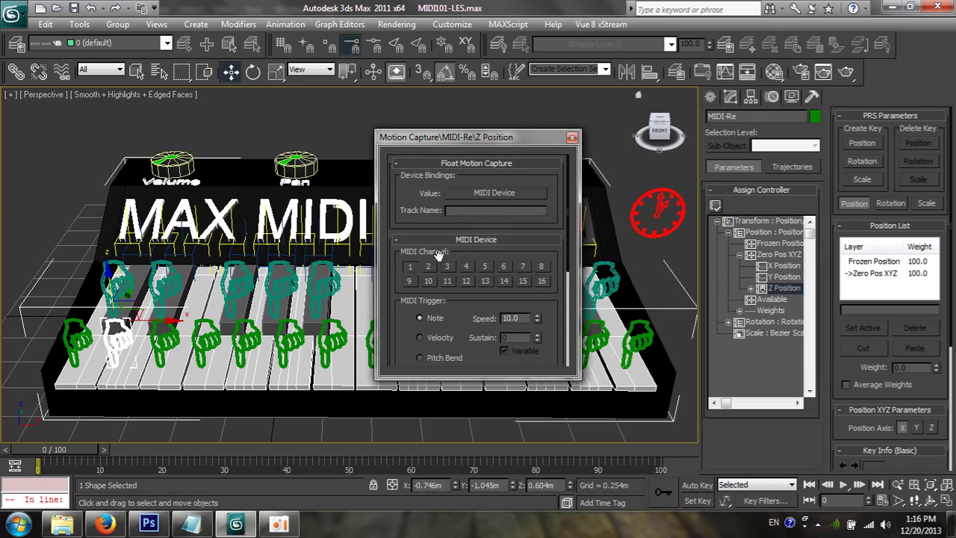
pyautogui.click(429, 280)
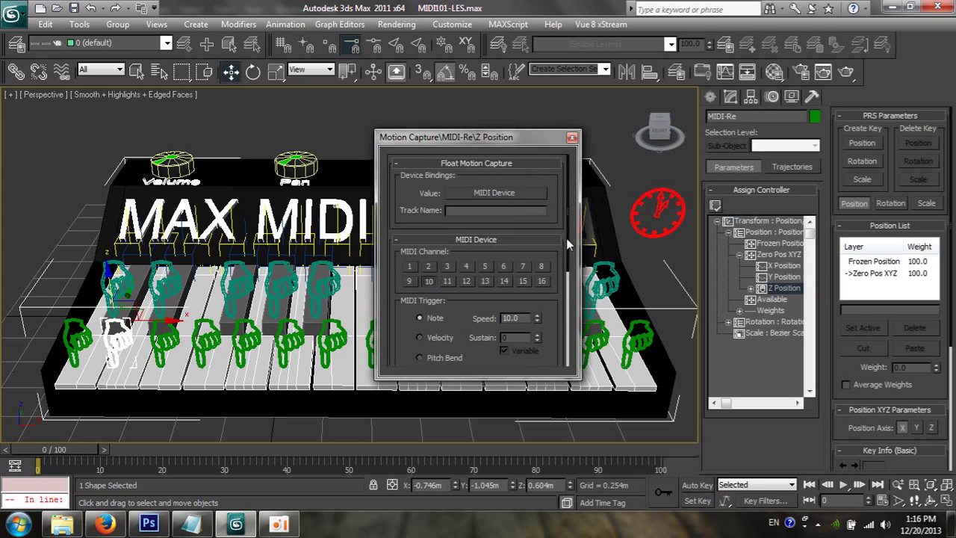
pyautogui.moveTo(566, 239); pyautogui.dragTo(566, 298)
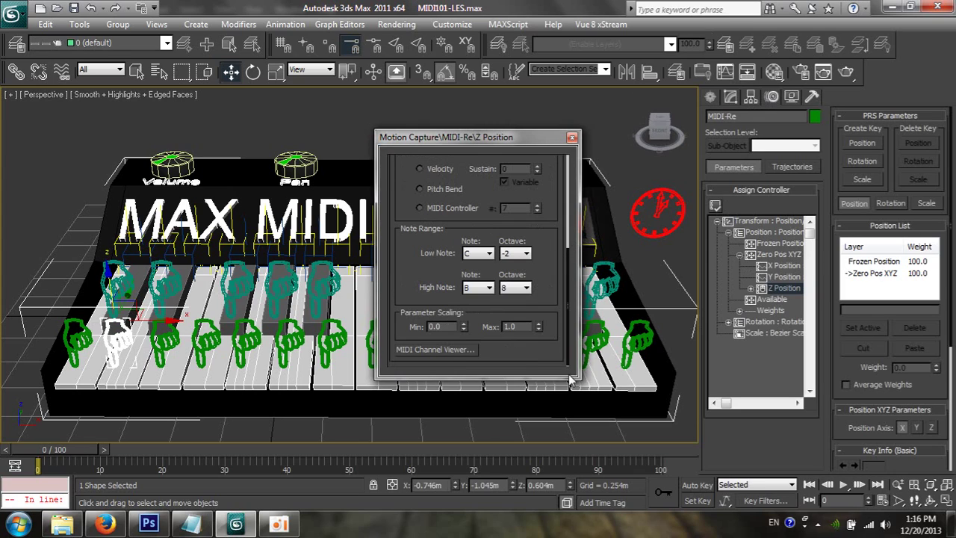
pyautogui.click(430, 211)
pyautogui.doubleClick(517, 208)
pyautogui.write('-5')
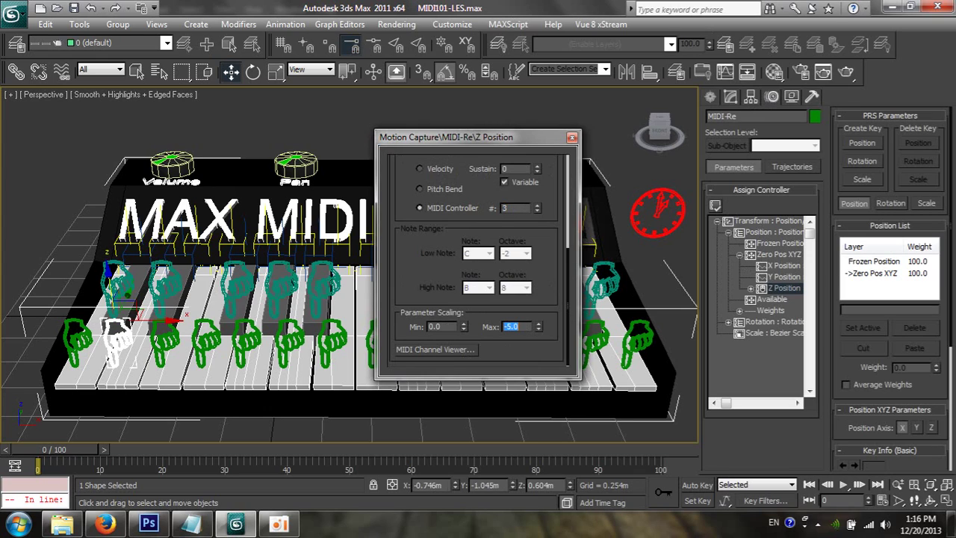
# Live-test the MIDI-Re Z Position capture track, then select the MIDI-Re# hand.
pyautogui.click(775, 100)
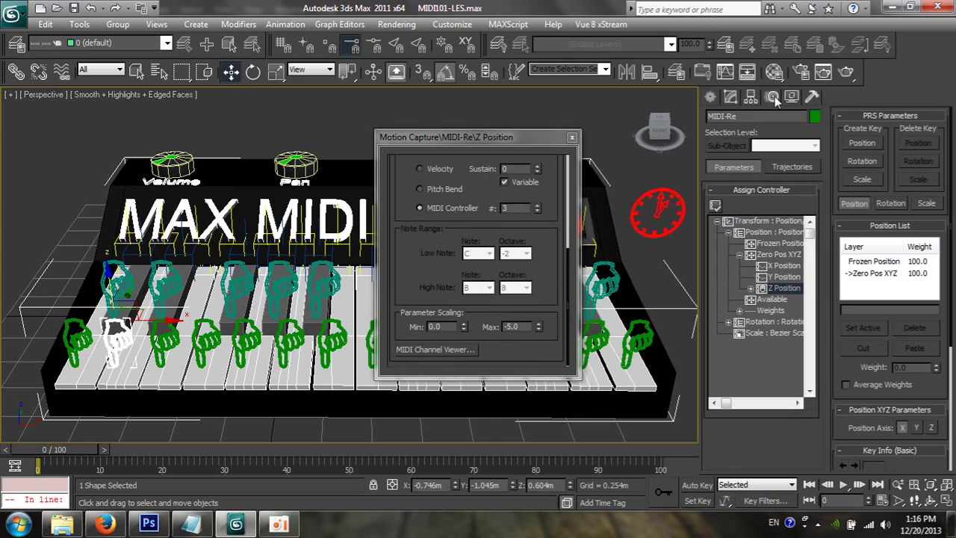
pyautogui.click(812, 97)
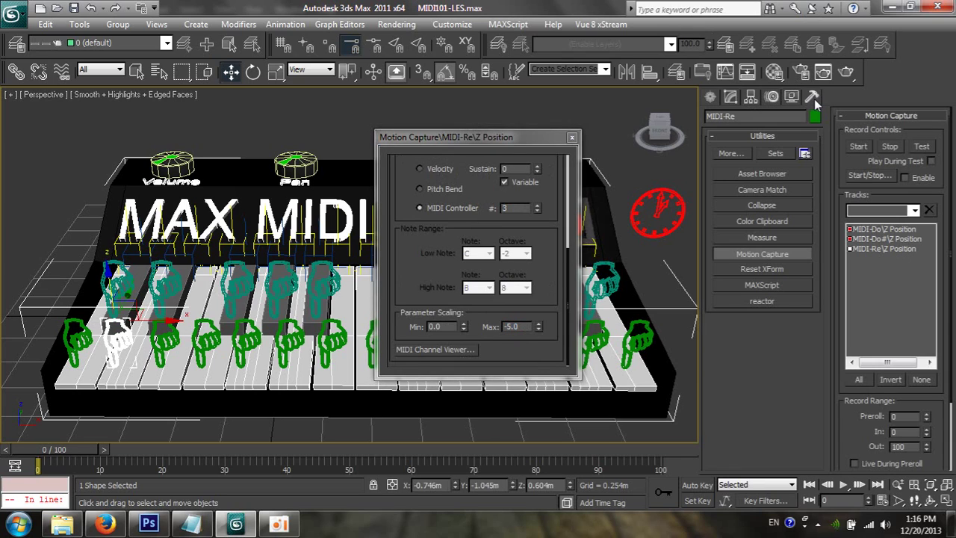
pyautogui.click(851, 251)
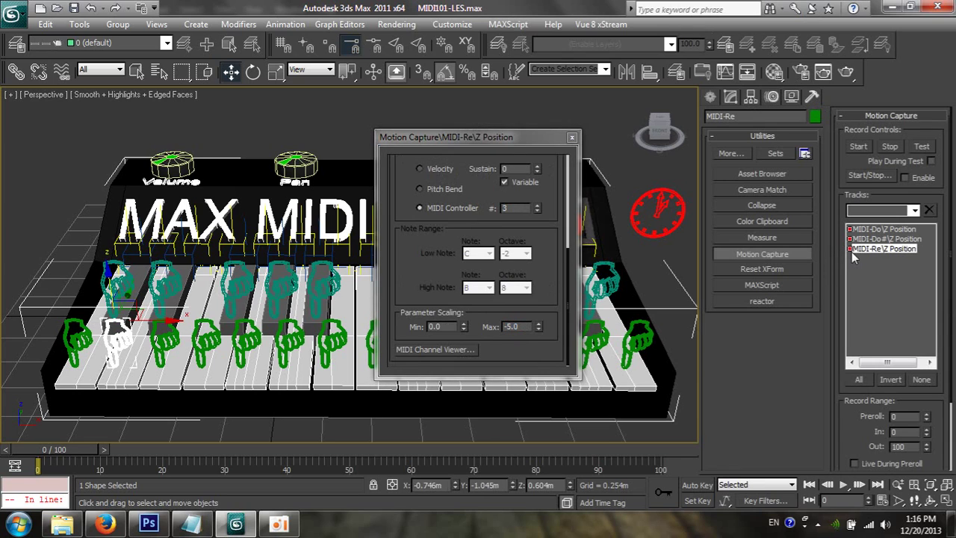
pyautogui.click(919, 147)
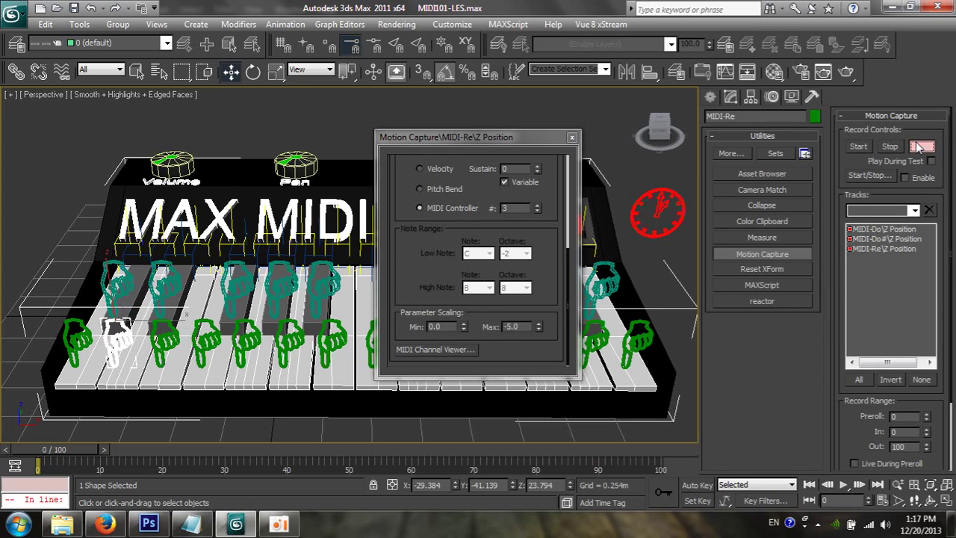
pyautogui.click(920, 147)
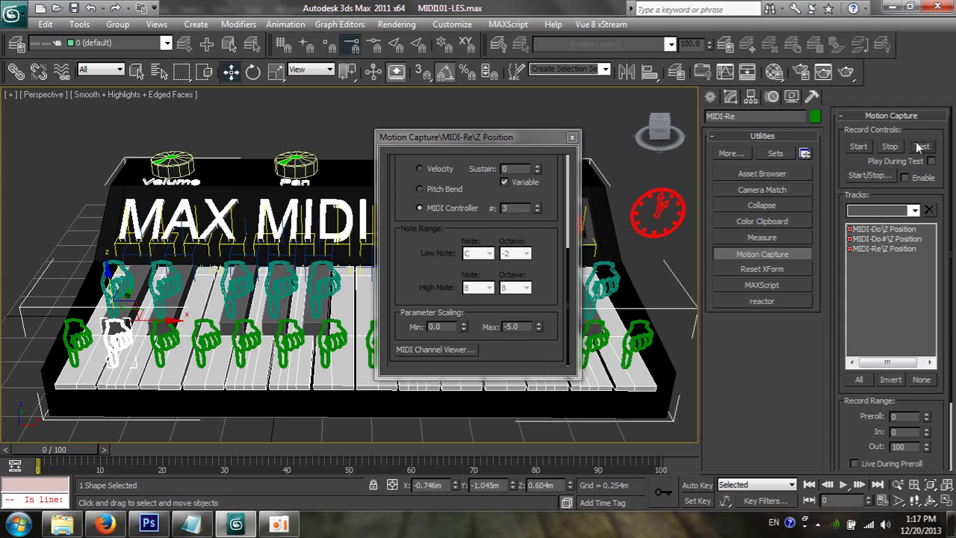
pyautogui.click(159, 265)
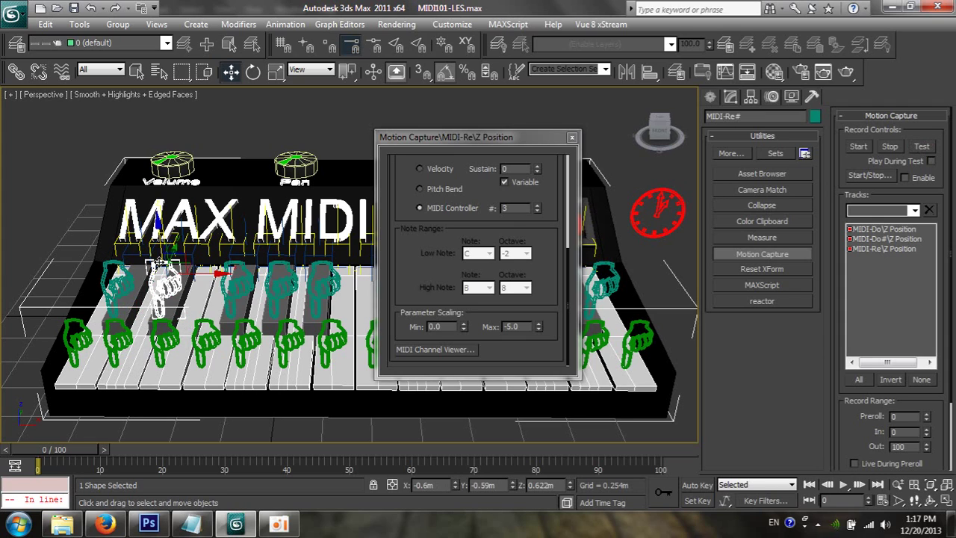
pyautogui.click(571, 137)
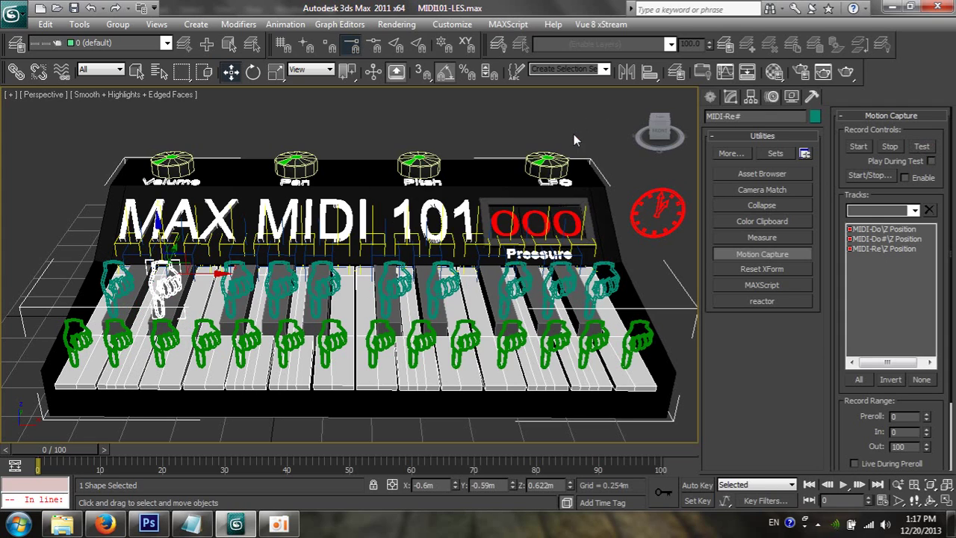
# Assign Float Motion Capture to the MIDI-Re# hand's Zero Pos XYZ Z Position.
pyautogui.click(772, 97)
pyautogui.click(729, 233)
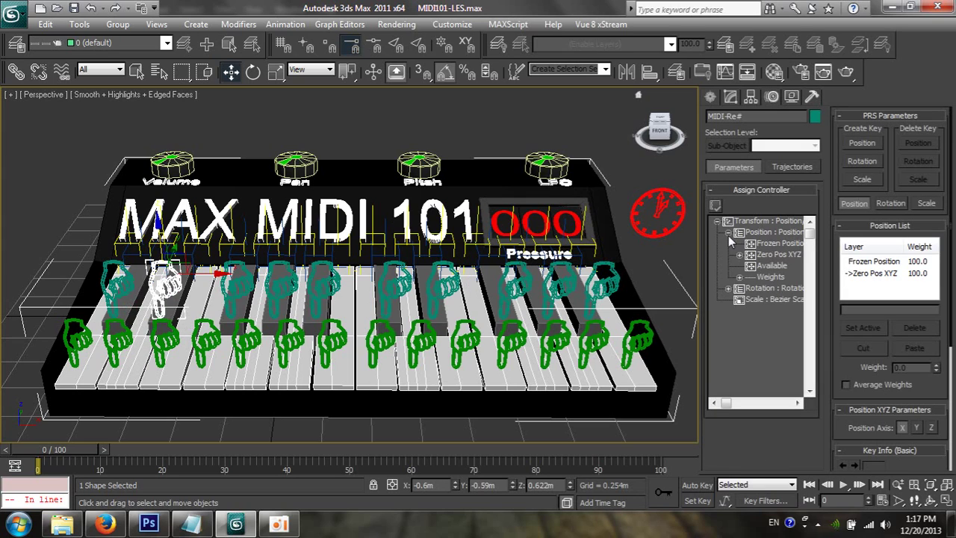
pyautogui.click(738, 254)
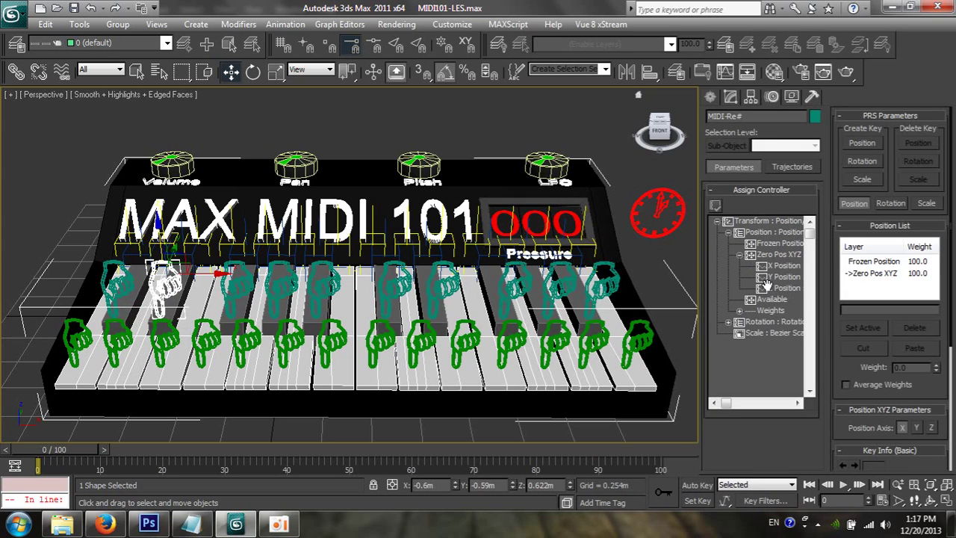
pyautogui.click(790, 288)
pyautogui.click(716, 206)
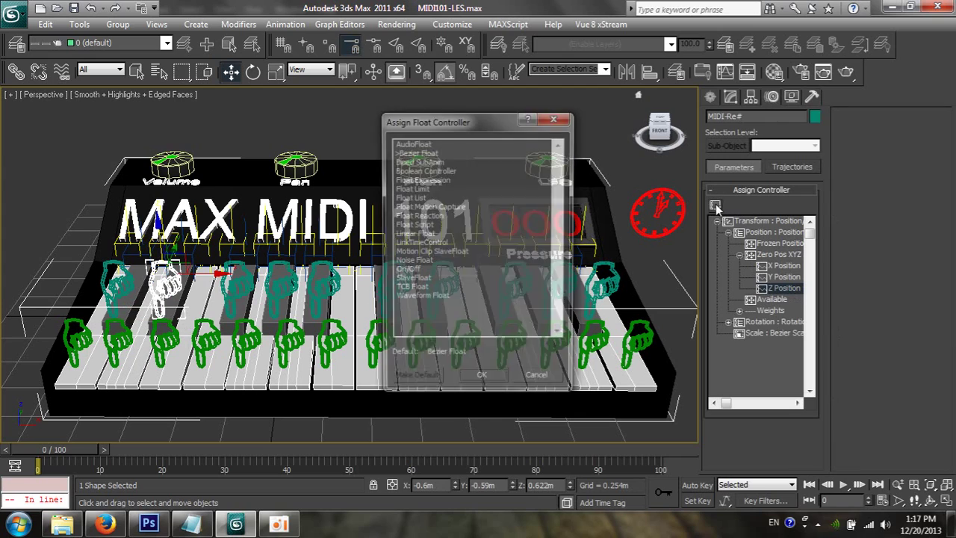
pyautogui.doubleClick(433, 206)
pyautogui.click(462, 198)
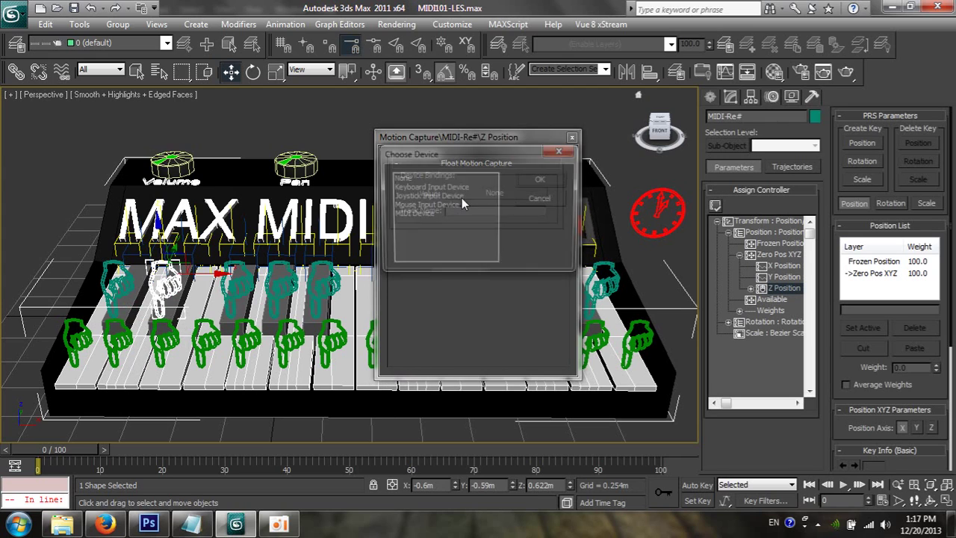
# Bind the Z Position capture to the MIDI Device on channel 10.
pyautogui.doubleClick(406, 205)
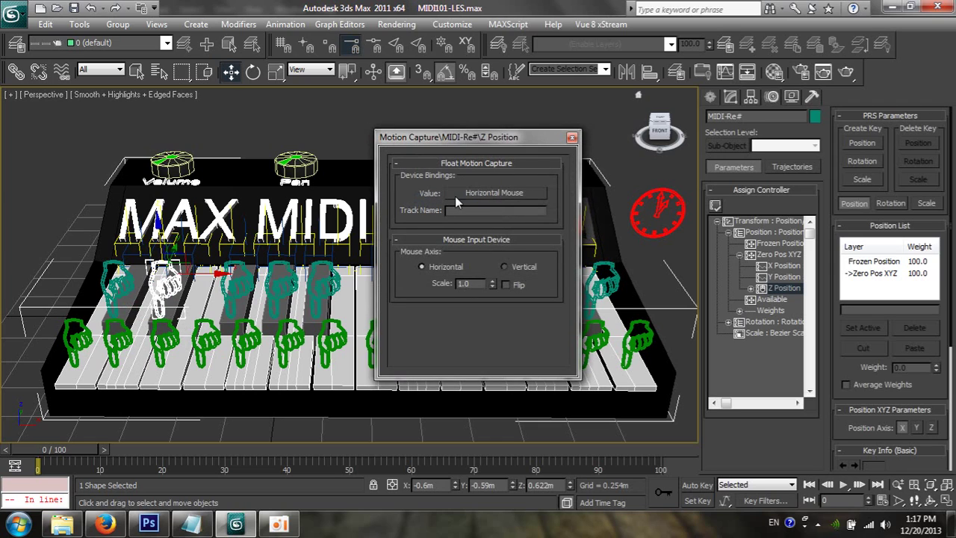
pyautogui.click(500, 193)
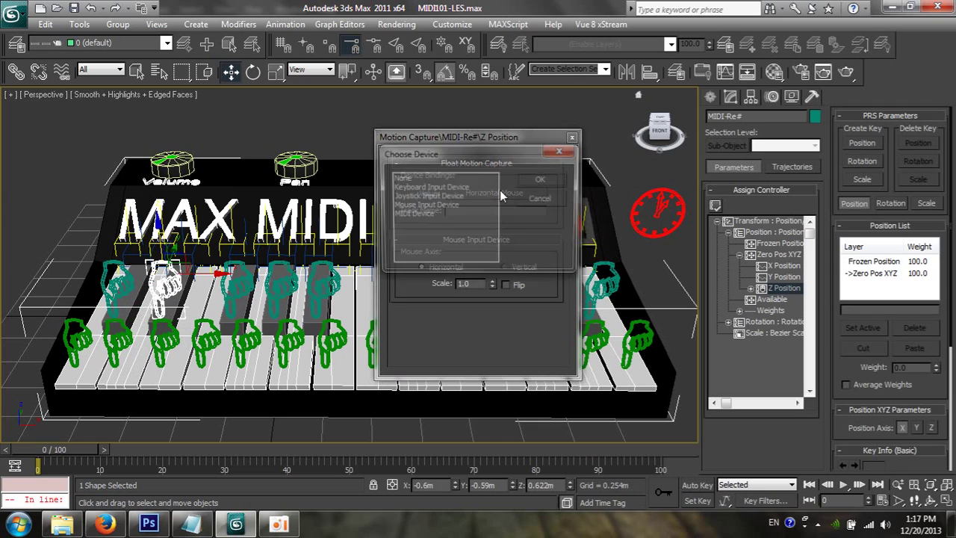
pyautogui.click(408, 214)
pyautogui.doubleClick(409, 213)
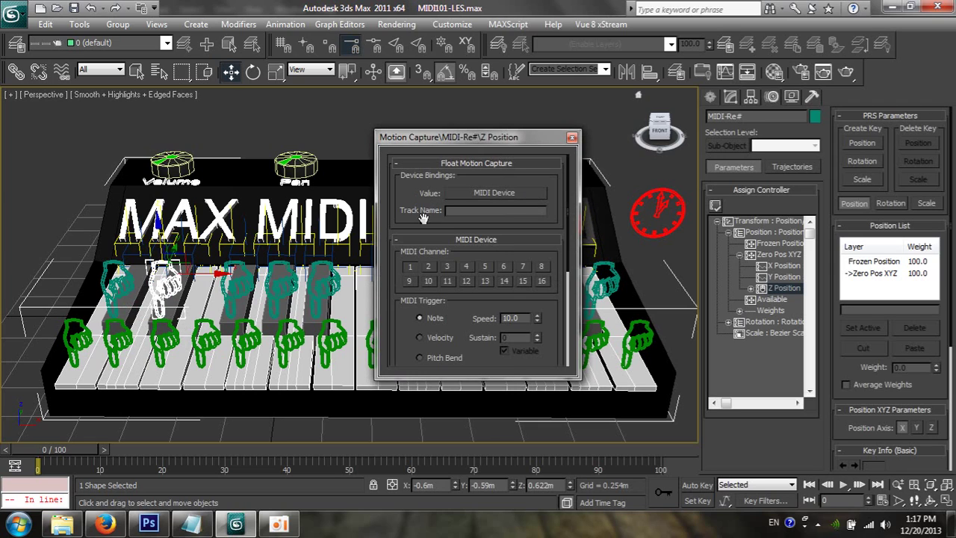
pyautogui.click(429, 282)
# Trigger it from MIDI controller 4 and set Parameter Scaling Max to -5.
pyautogui.moveTo(568, 250); pyautogui.dragTo(557, 361)
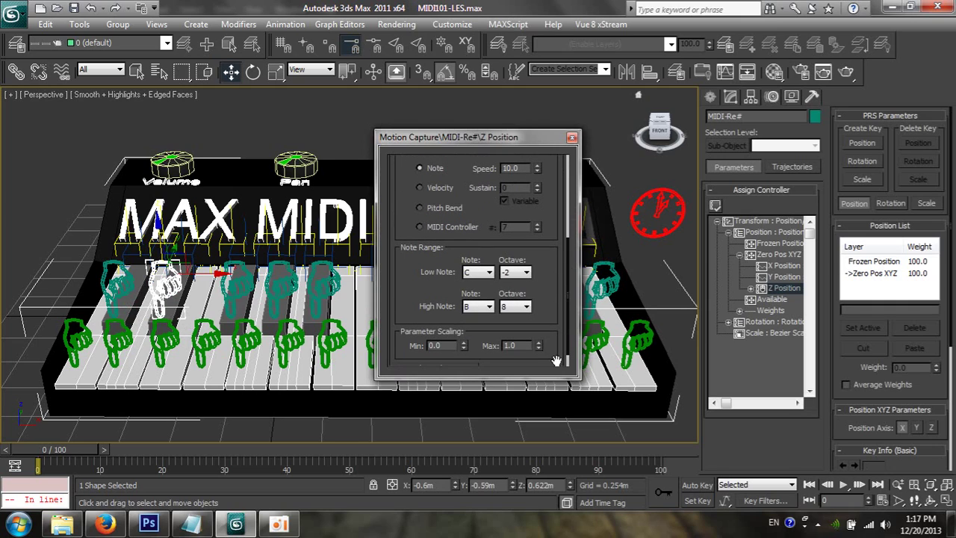
pyautogui.click(425, 229)
pyautogui.write('4')
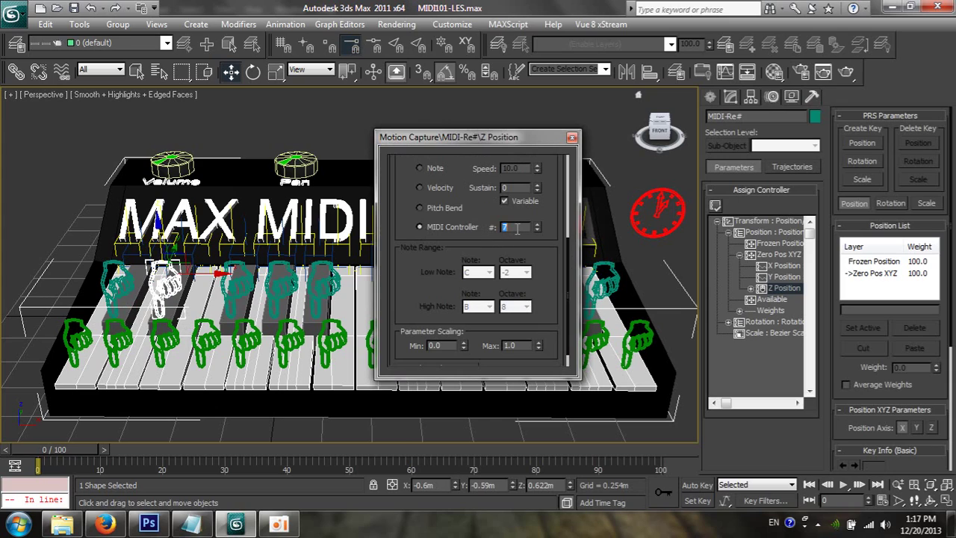
pyautogui.doubleClick(519, 345)
pyautogui.write('-6')
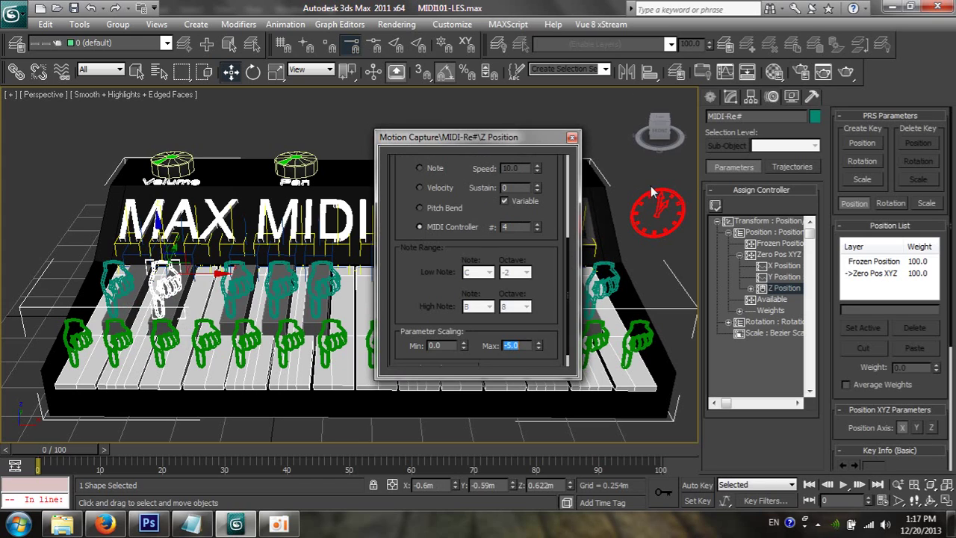
# Live-test the MIDI-Re# Z Position track, close its settings, and select the MIDI-Mi hand.
pyautogui.click(812, 96)
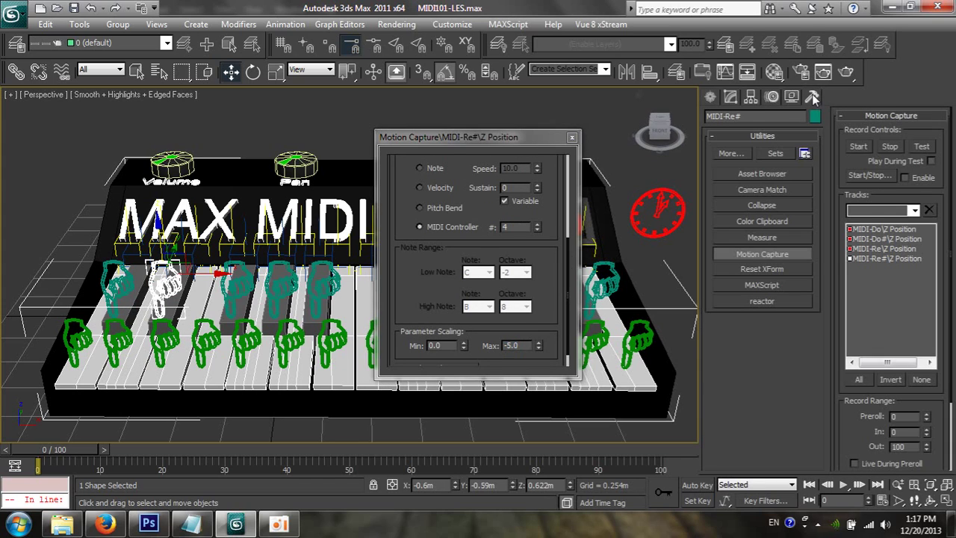
pyautogui.click(851, 258)
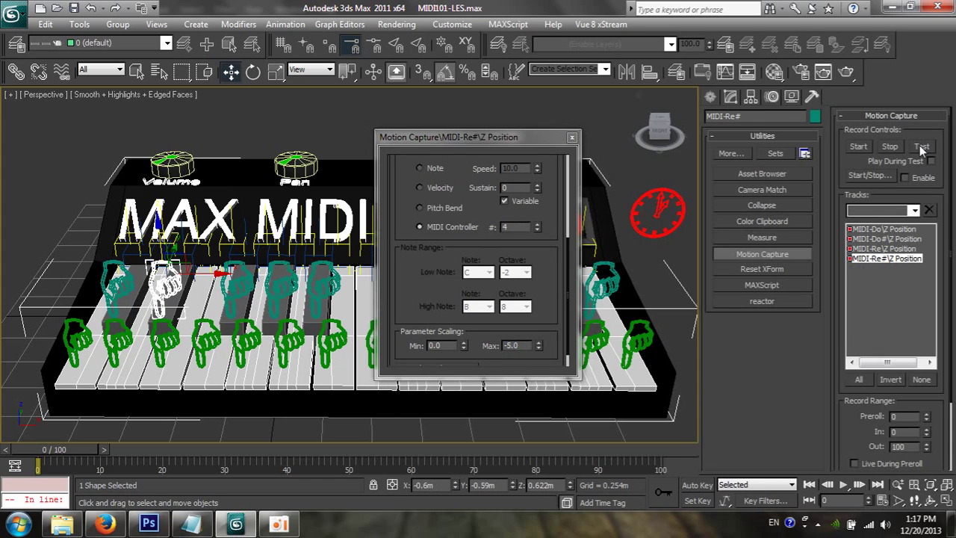
pyautogui.click(921, 147)
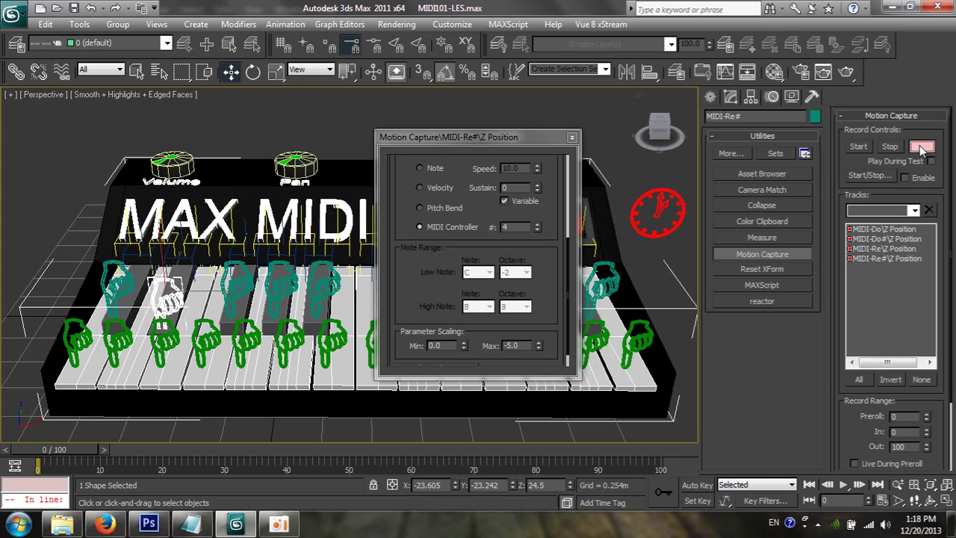
pyautogui.click(920, 148)
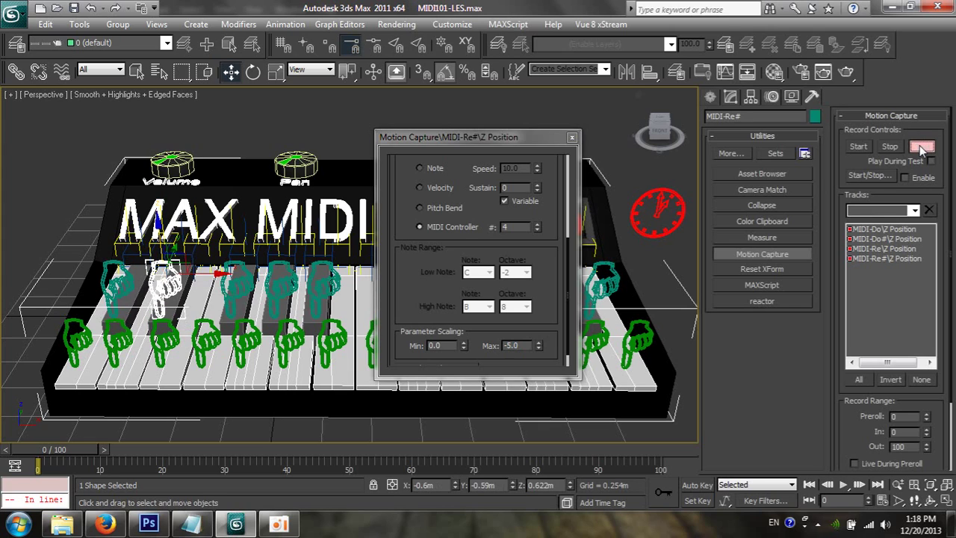
pyautogui.click(572, 138)
pyautogui.click(155, 337)
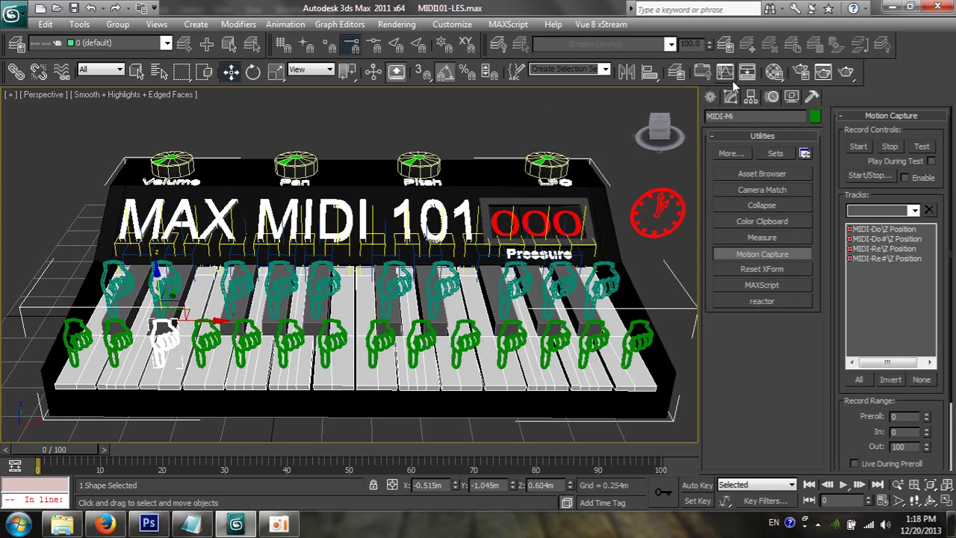
# Assign Float Motion Capture to the MIDI-Mi hand's Zero Pos XYZ Z Position.
pyautogui.click(772, 98)
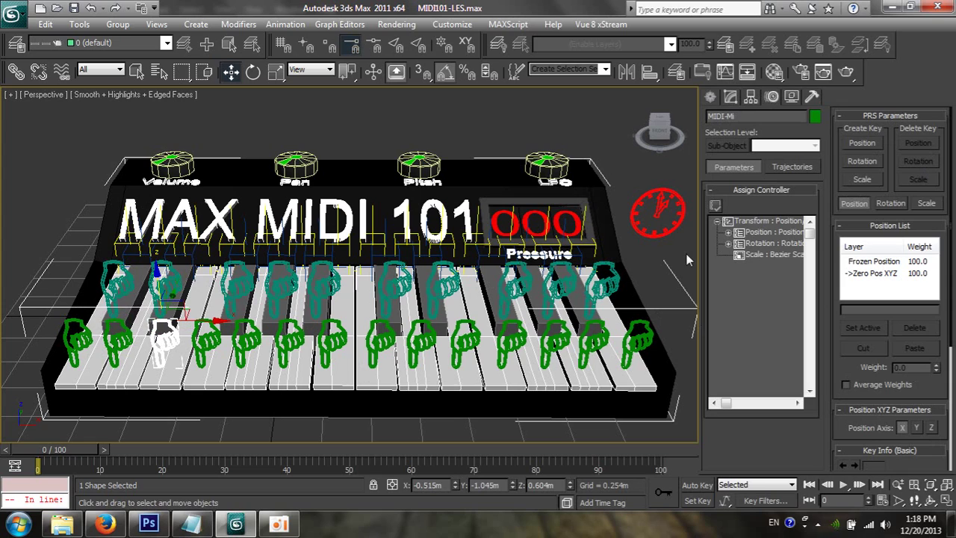
pyautogui.click(727, 232)
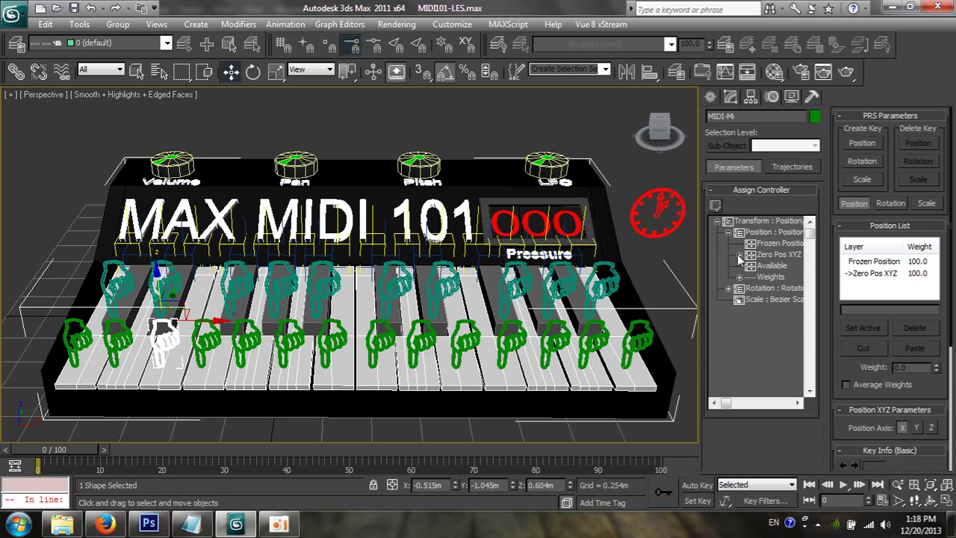
pyautogui.click(739, 255)
pyautogui.click(776, 288)
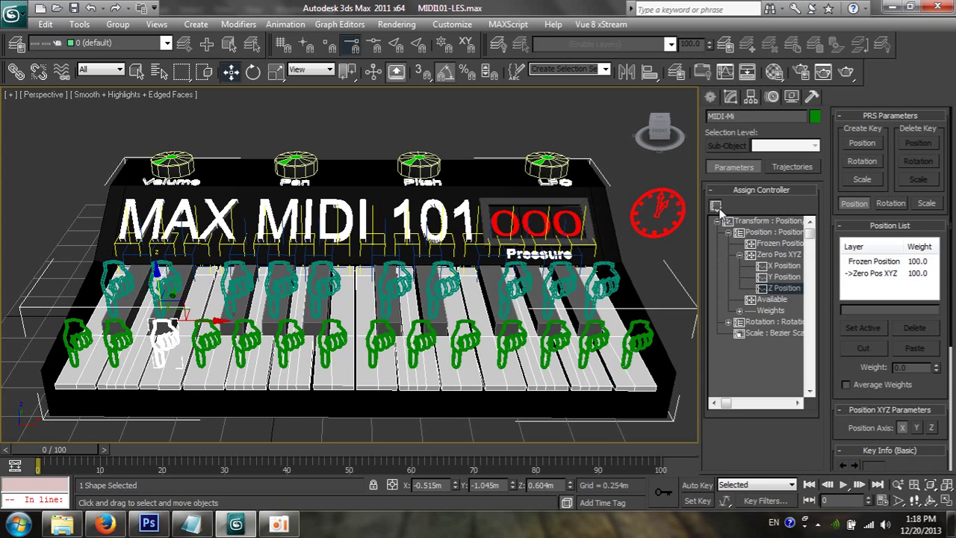
pyautogui.click(714, 205)
pyautogui.doubleClick(440, 207)
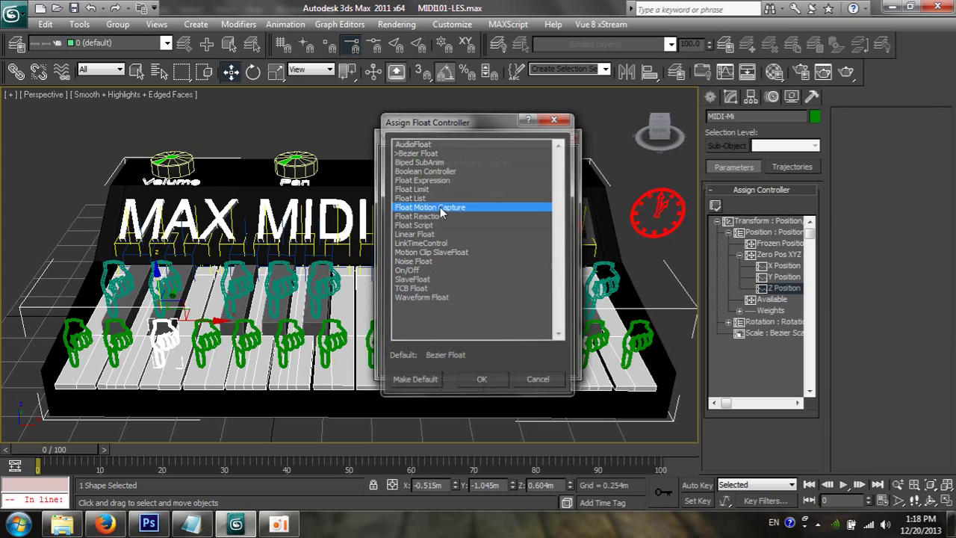
pyautogui.click(471, 193)
# Bind it to the MIDI Device on controller 5 and check signals in the MIDI Channel Viewer.
pyautogui.doubleClick(420, 213)
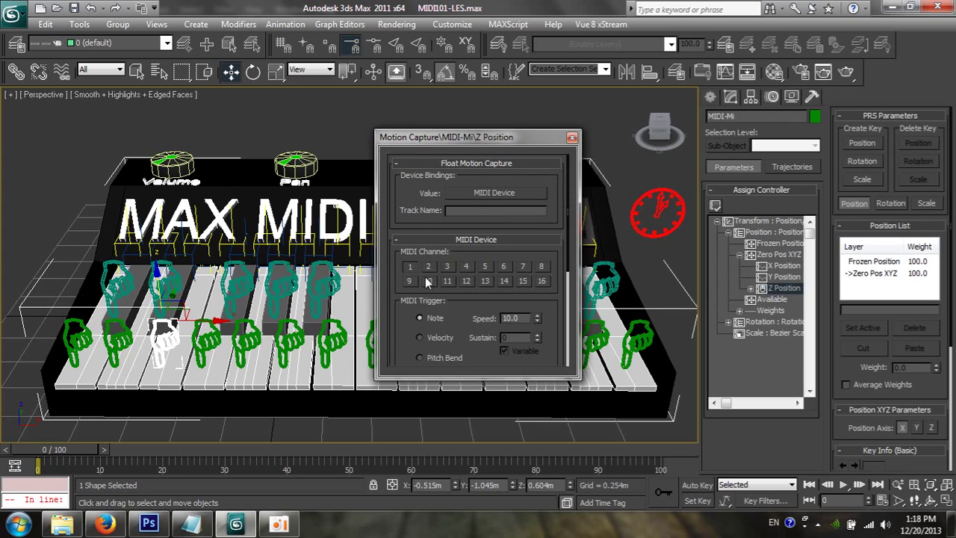
pyautogui.moveTo(567, 240); pyautogui.dragTo(564, 315)
pyautogui.click(437, 252)
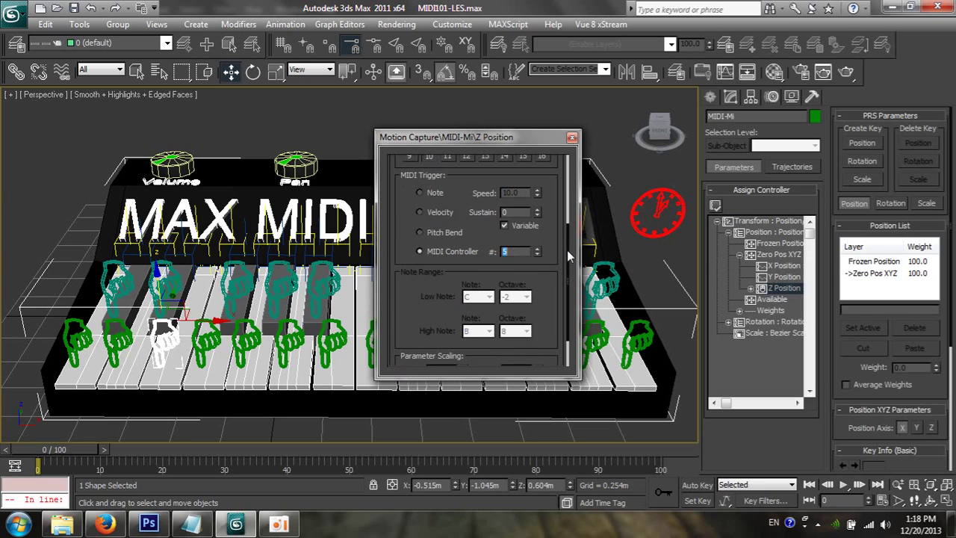
pyautogui.moveTo(568, 253); pyautogui.dragTo(566, 286)
pyautogui.click(450, 348)
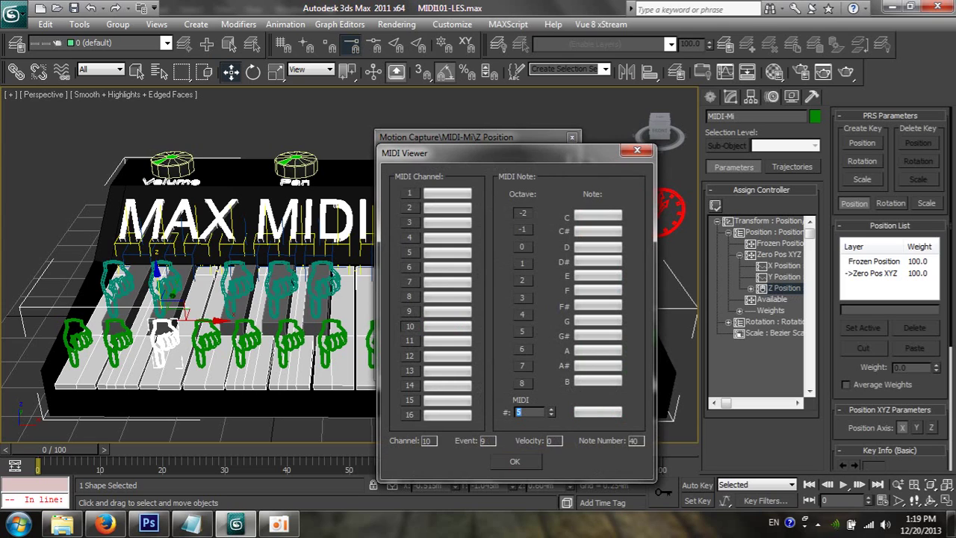
pyautogui.click(517, 461)
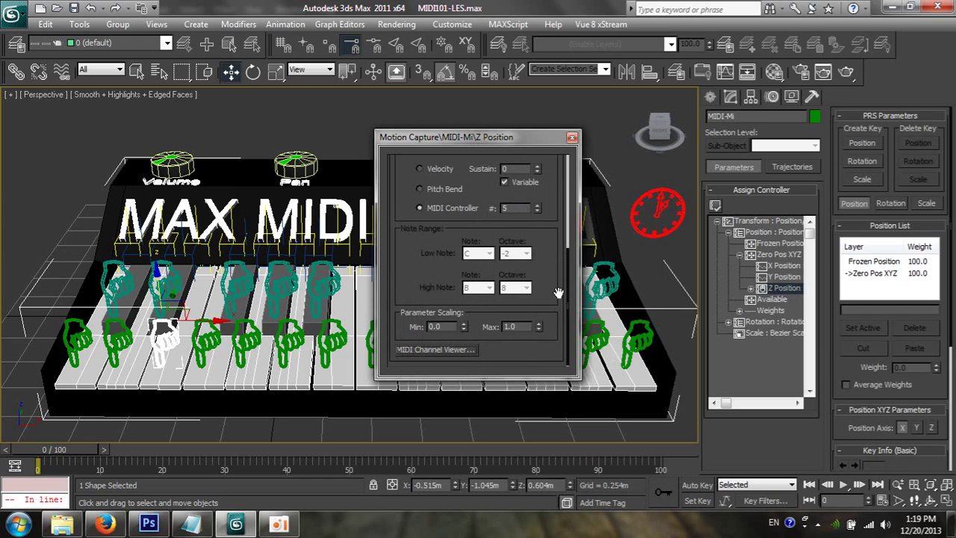
# Live-test the MIDI-Mi Z Position track, then close its capture settings.
pyautogui.click(810, 96)
pyautogui.click(854, 269)
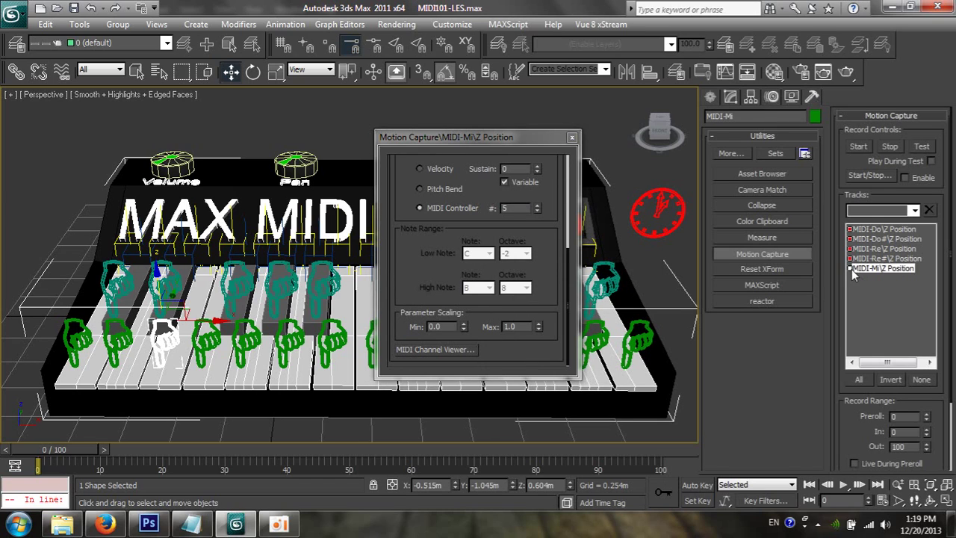
pyautogui.click(919, 147)
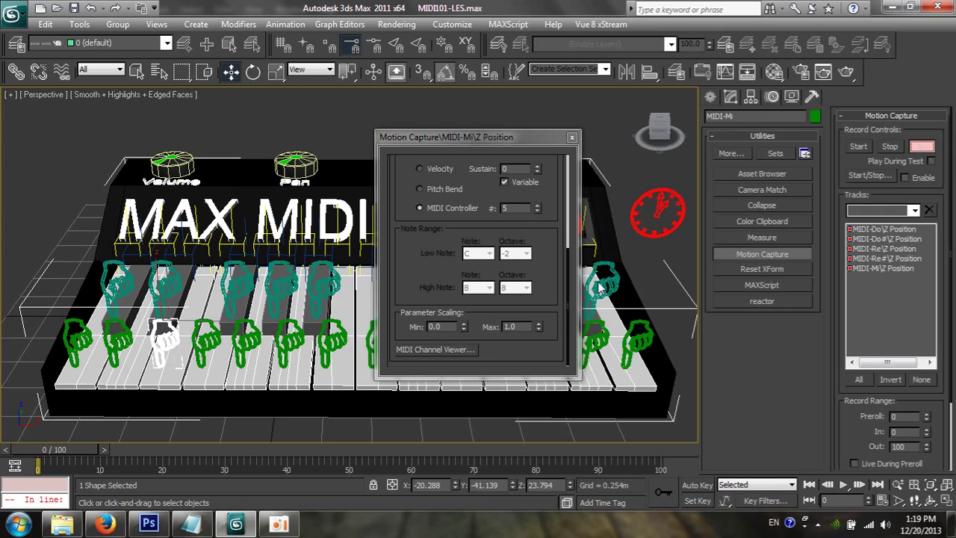
pyautogui.press('Escape')
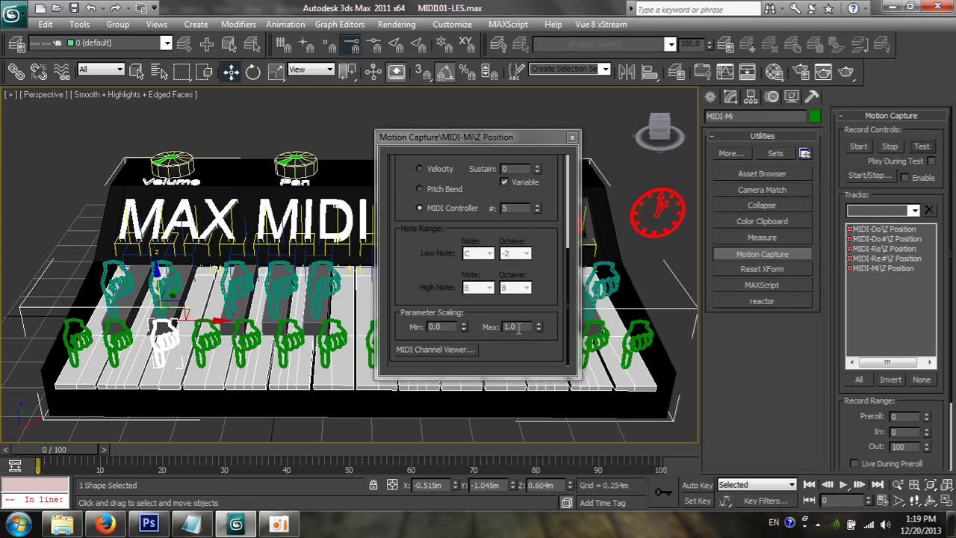
pyautogui.click(571, 136)
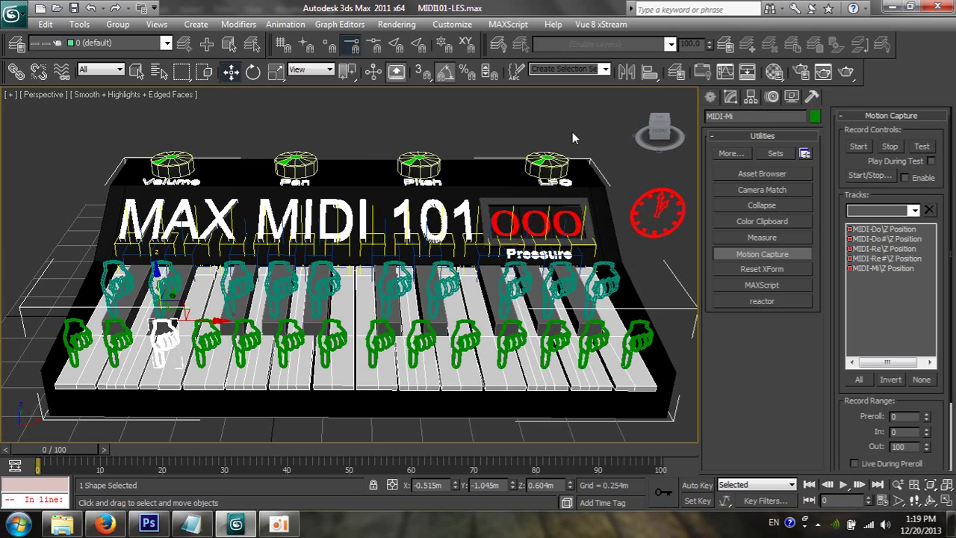
# Reopen MIDI-Mi Z Position settings and set Parameter Scaling Max to -5.
pyautogui.doubleClick(879, 269)
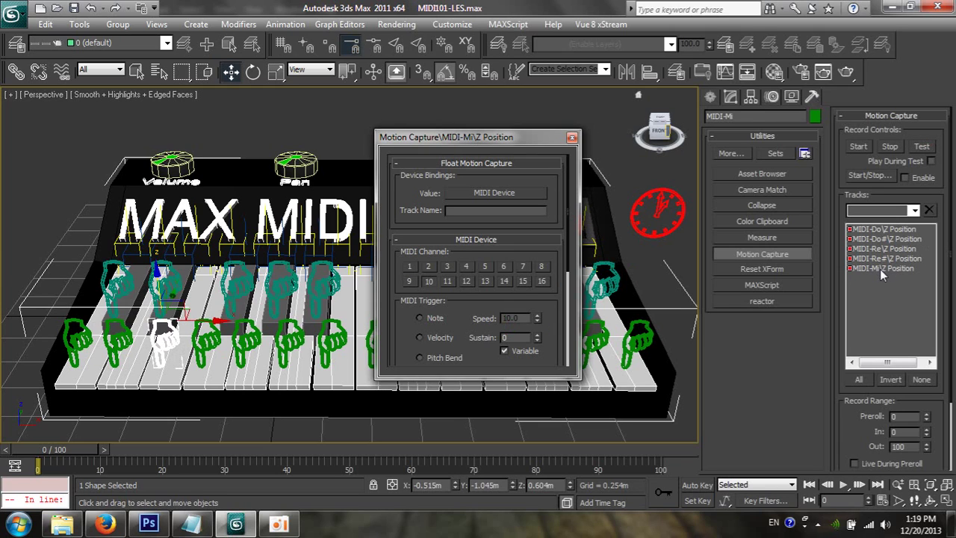
pyautogui.scroll(-5, 568, 251)
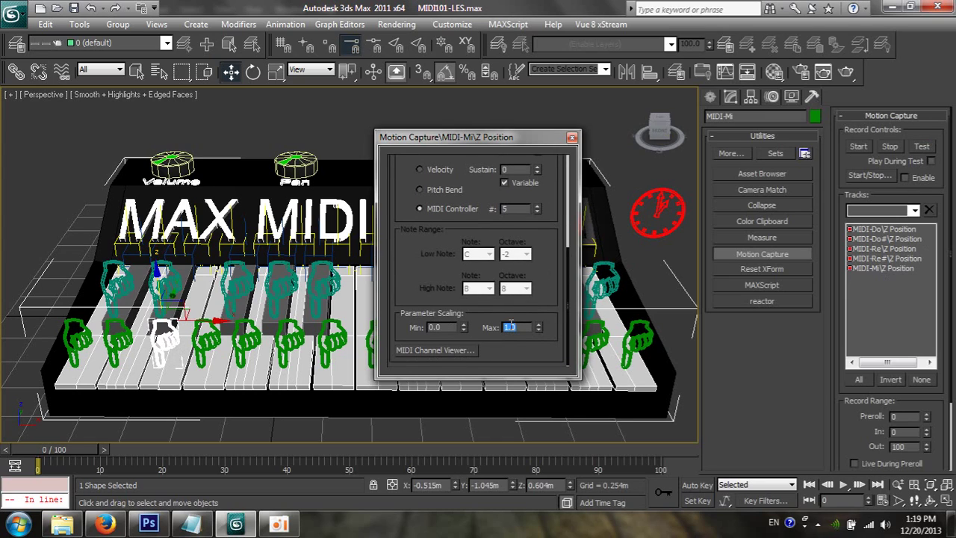
pyautogui.write('5')
pyautogui.press('Return')
# Retest the -5 scaling, close the settings, and bring up trigger.jpg in Photoshop.
pyautogui.click(921, 147)
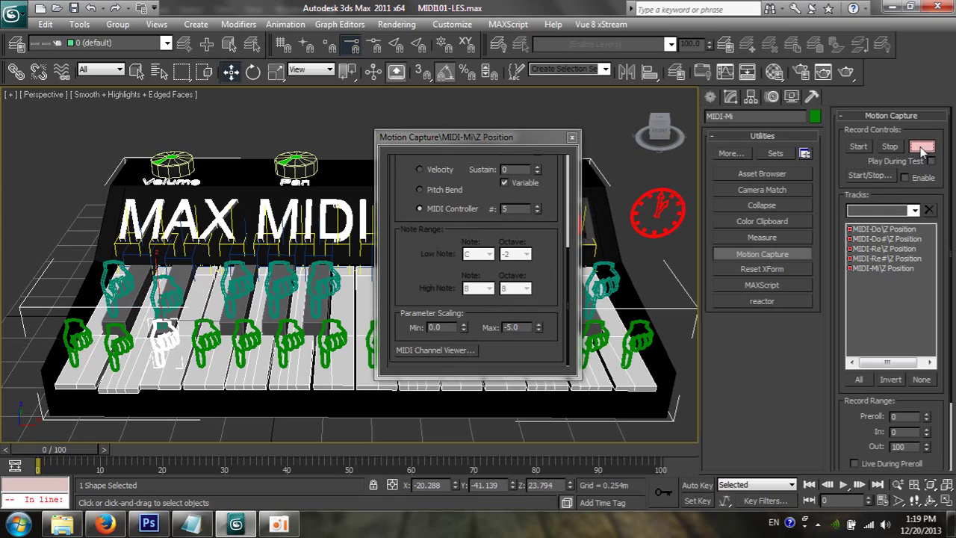
pyautogui.click(922, 149)
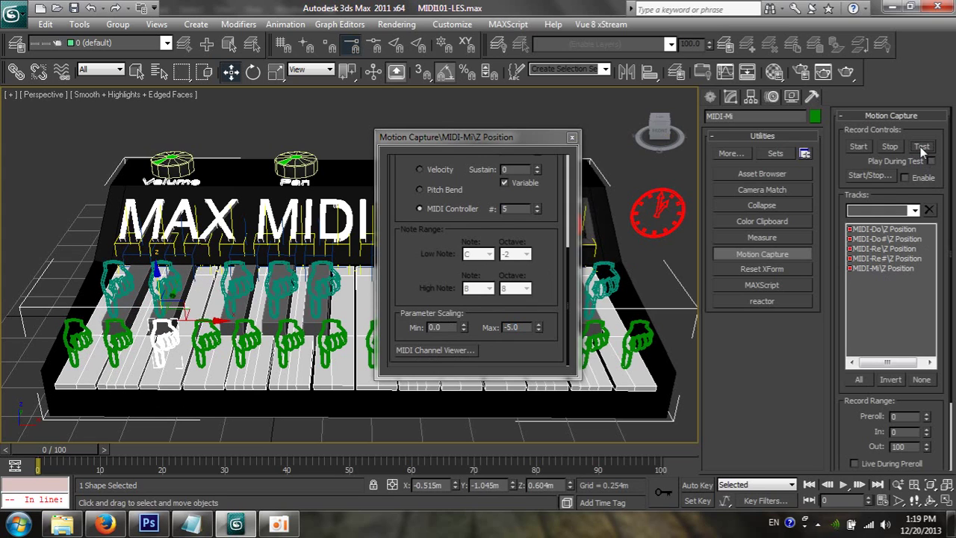
pyautogui.click(572, 137)
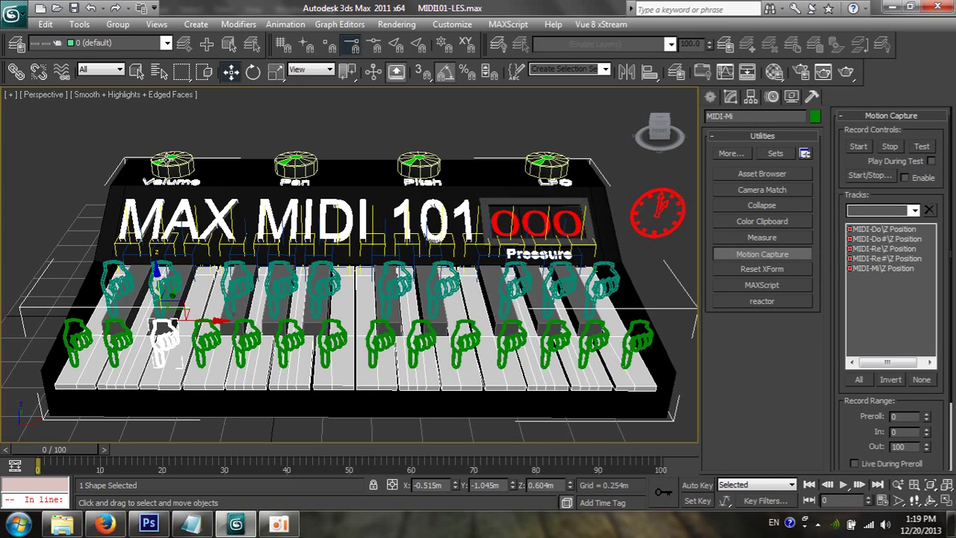
pyautogui.click(149, 524)
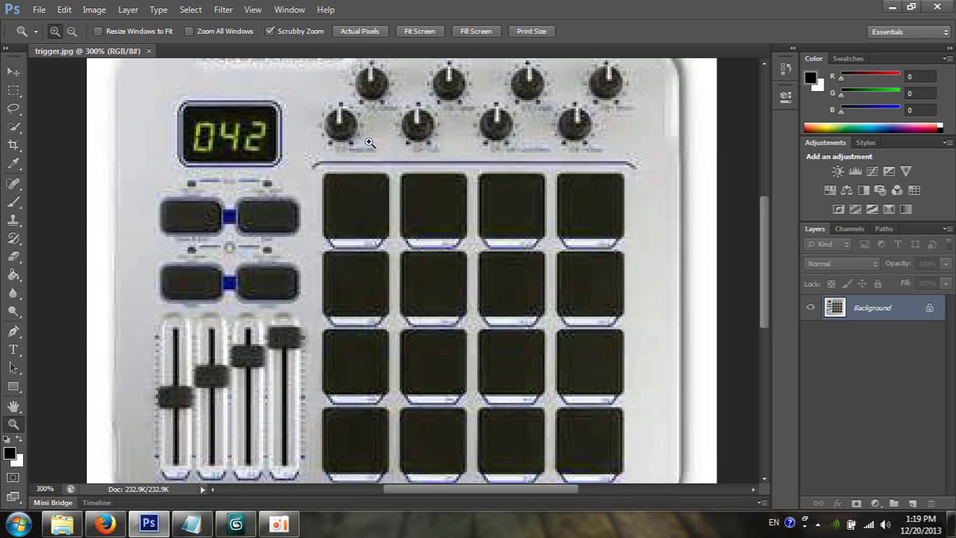
# Return to the 3ds Max keyboard scene and reframe the view over the keyboard.
pyautogui.hotkey('alt', 'Tab')
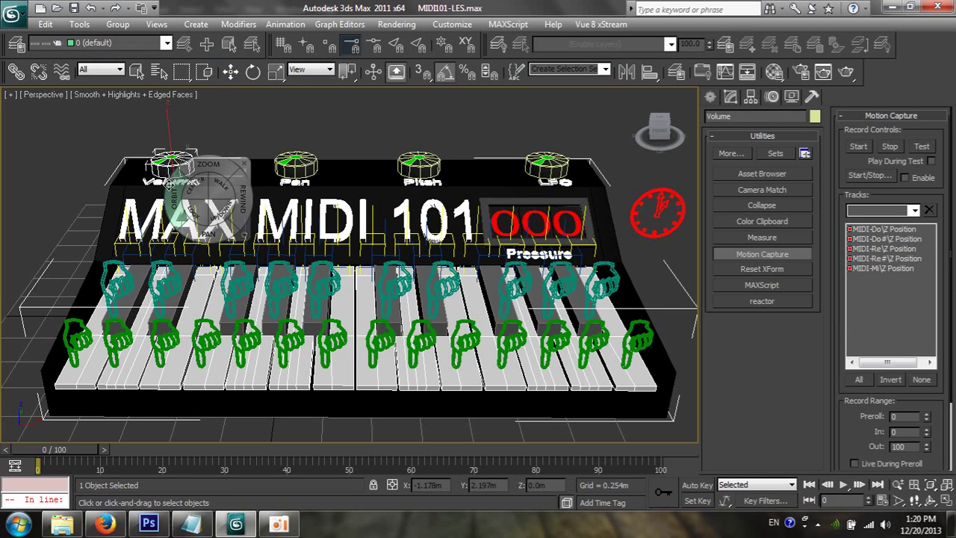
pyautogui.moveTo(170, 170)
pyautogui.keyDown('alt'); pyautogui.mouseDown(button='middle')
pyautogui.moveTo(165, 210)
pyautogui.moveTo(202, 299)
pyautogui.mouseUp(button='middle'); pyautogui.keyUp('alt')
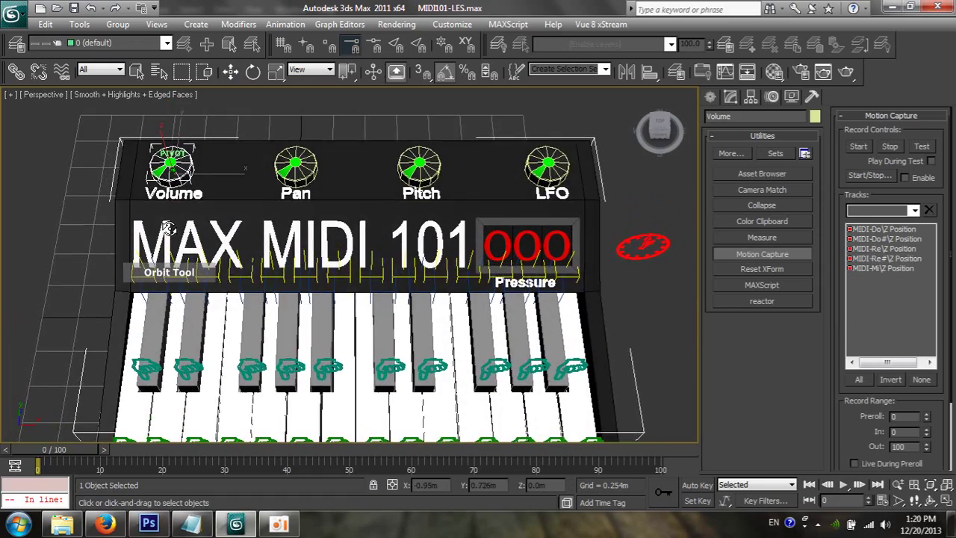
pyautogui.hotkey('shift', 'w')
pyautogui.moveTo(201, 298); pyautogui.dragTo(263, 295)
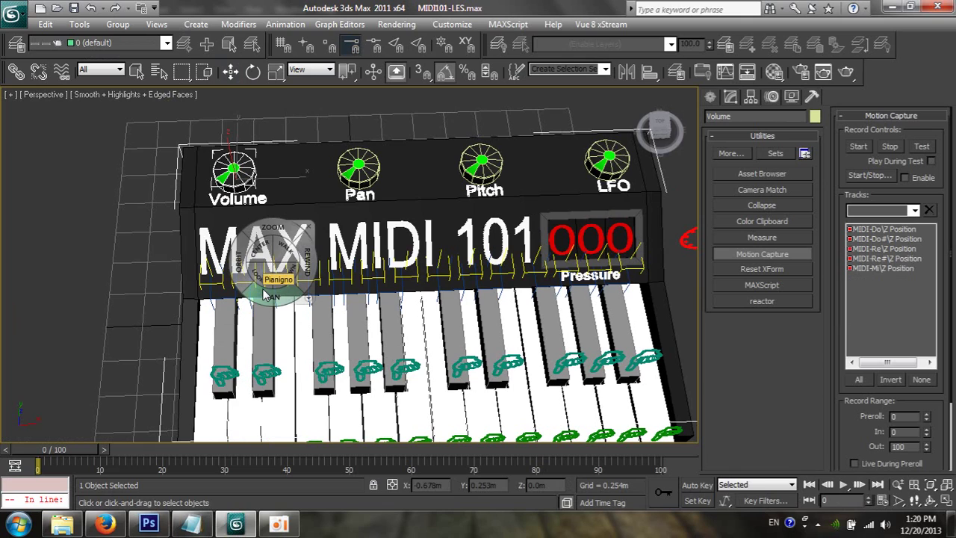
pyautogui.press('w')
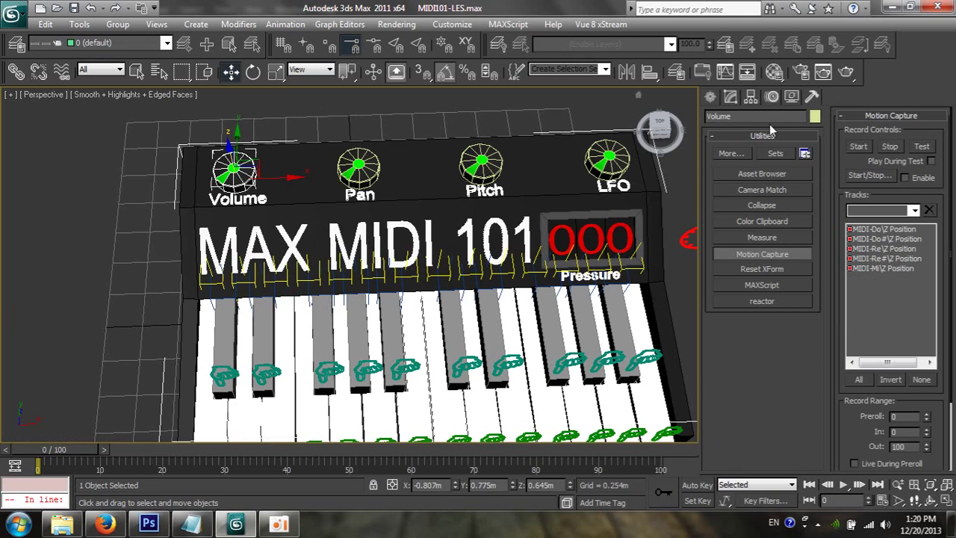
# Expand the Volume knob's rotation tracks and turn the knob about 10 degrees around Z.
pyautogui.click(766, 99)
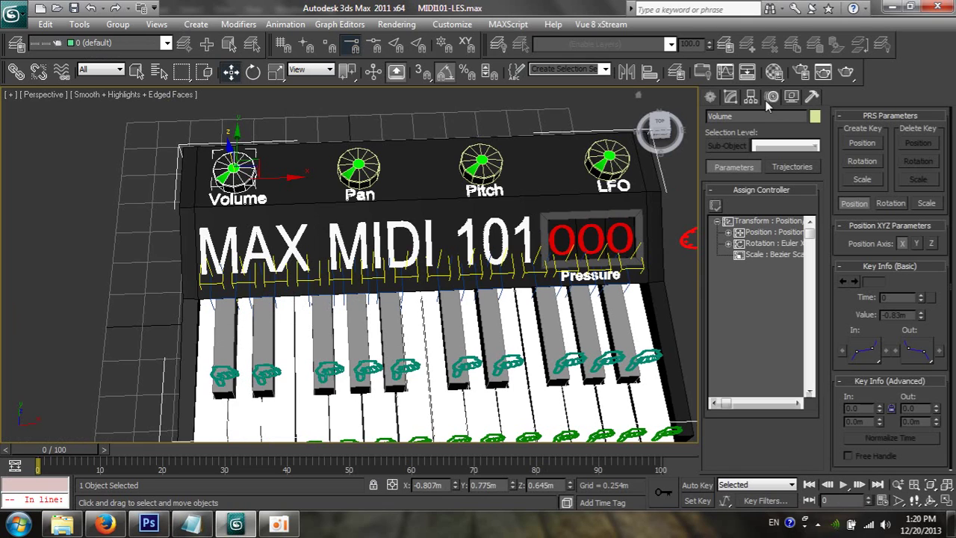
pyautogui.click(726, 244)
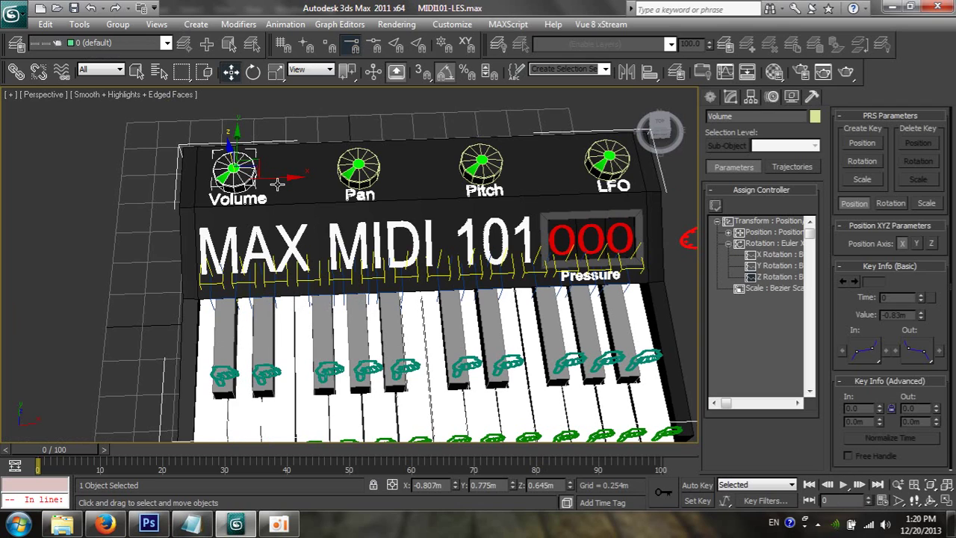
pyautogui.press('e')
pyautogui.moveTo(273, 210); pyautogui.dragTo(238, 236)
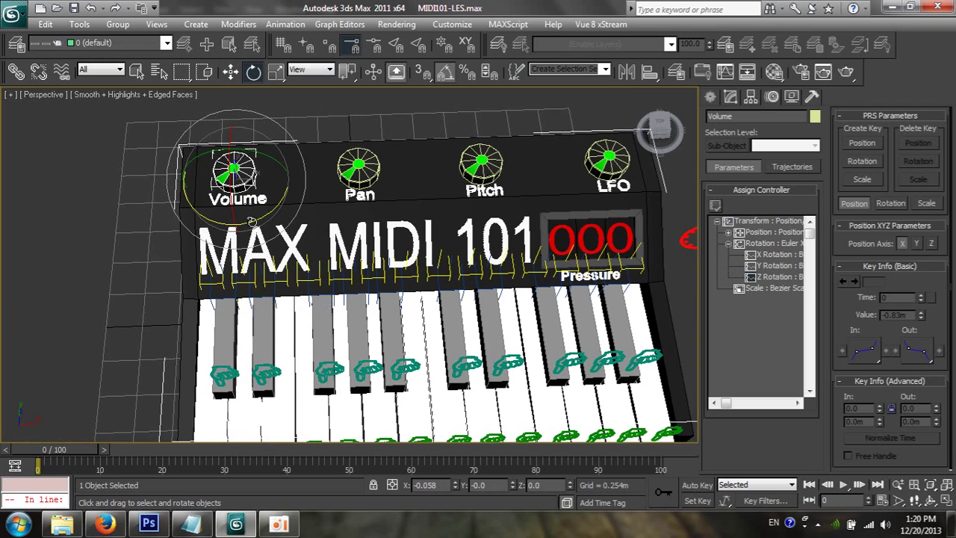
pyautogui.moveTo(252, 222); pyautogui.dragTo(280, 237)
# Assign Float Motion Capture to the Volume knob's Z Rotation track.
pyautogui.click(765, 277)
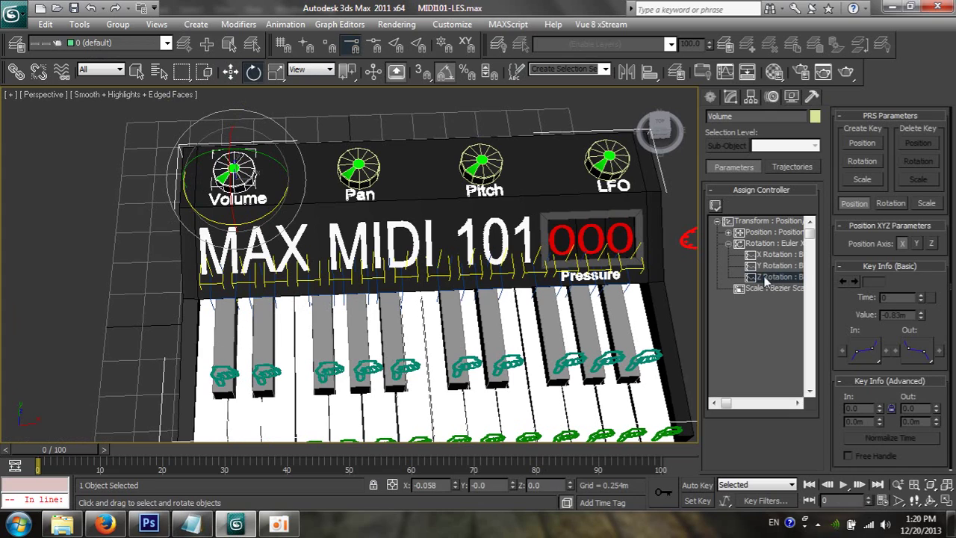
pyautogui.click(716, 206)
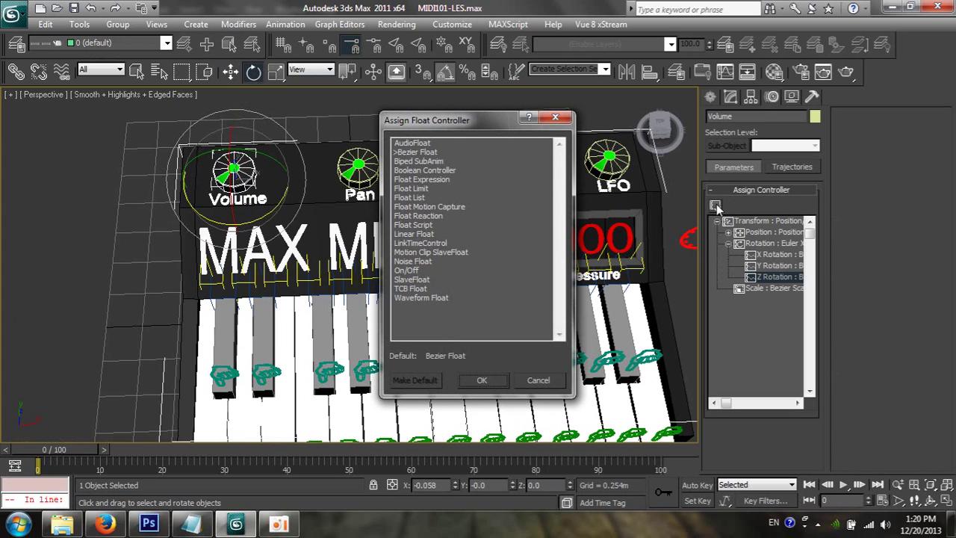
pyautogui.doubleClick(451, 211)
pyautogui.click(459, 192)
# Bind the Volume rotation to the MIDI Device and check channel 16, number 12 in the MIDI Channel Viewer.
pyautogui.doubleClick(410, 213)
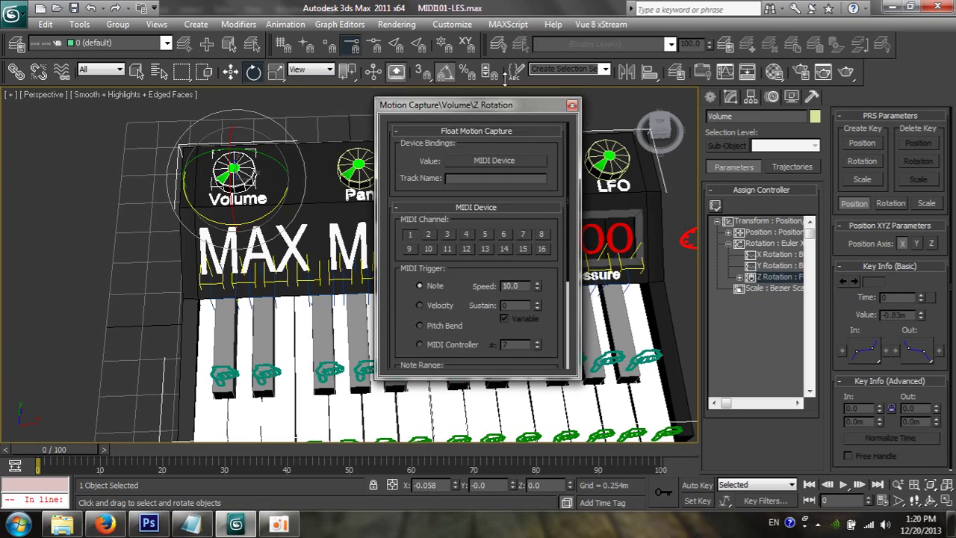
pyautogui.moveTo(504, 125); pyautogui.dragTo(492, 33)
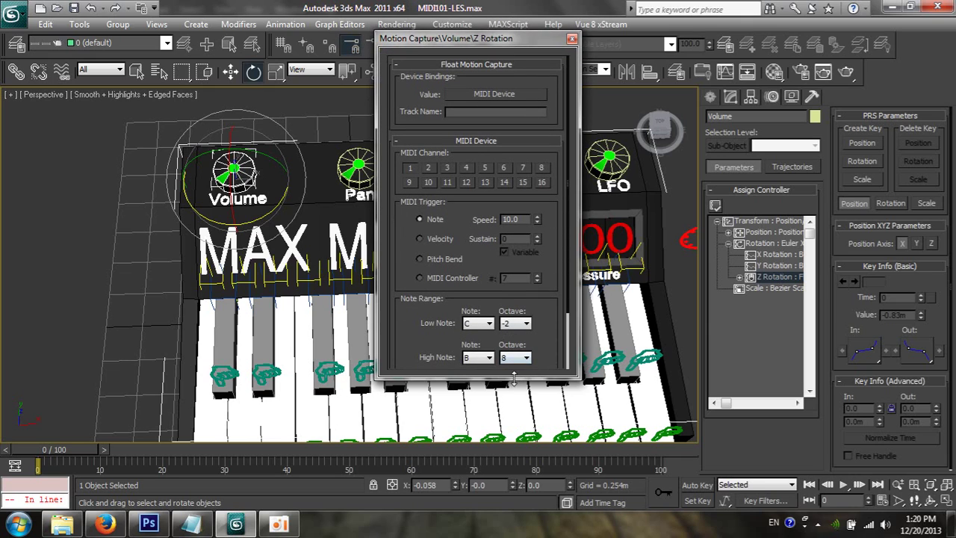
pyautogui.moveTo(514, 382); pyautogui.dragTo(515, 466)
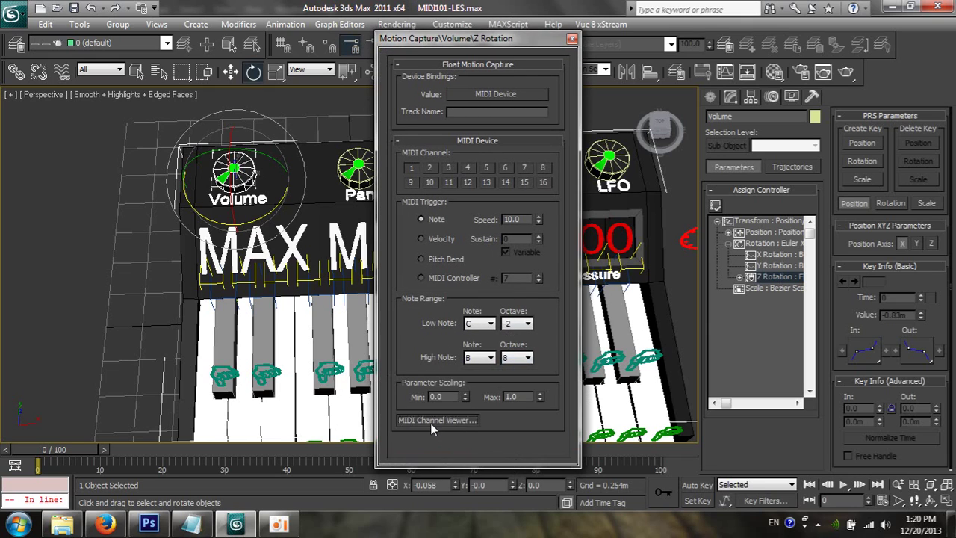
pyautogui.click(430, 421)
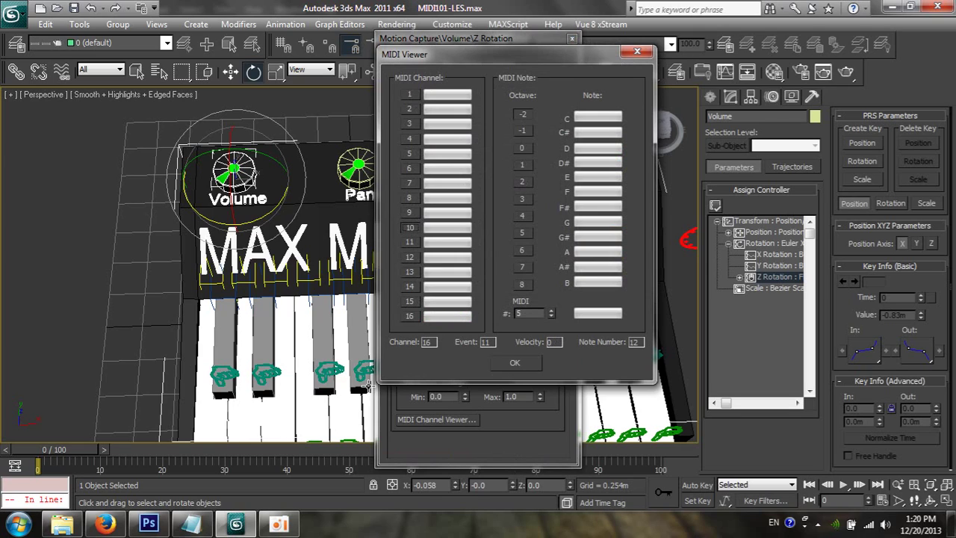
pyautogui.click(409, 316)
pyautogui.doubleClick(526, 314)
pyautogui.write('12')
pyautogui.press('Return')
pyautogui.click(513, 359)
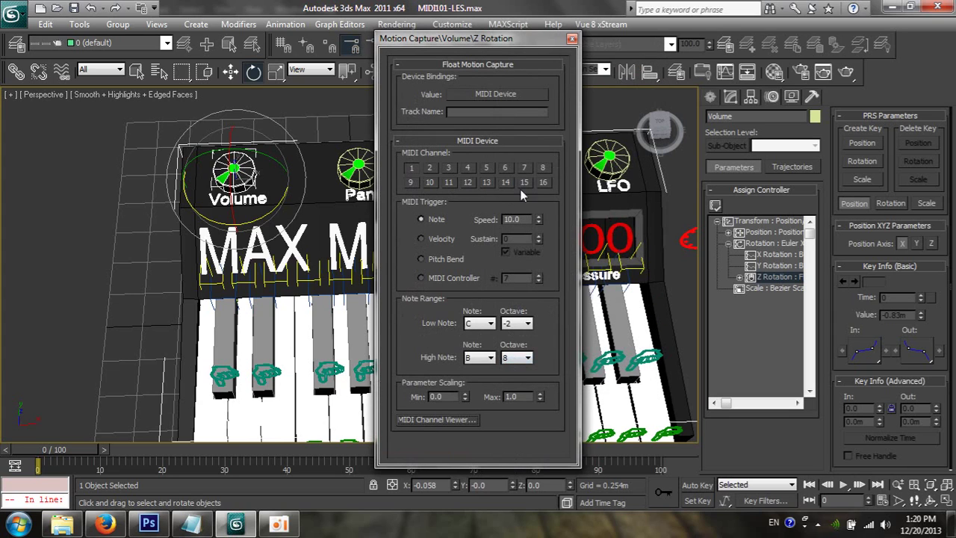
# Set the MIDI Controller trigger number to 12.
pyautogui.click(426, 277)
pyautogui.write('12')
pyautogui.press('Return')
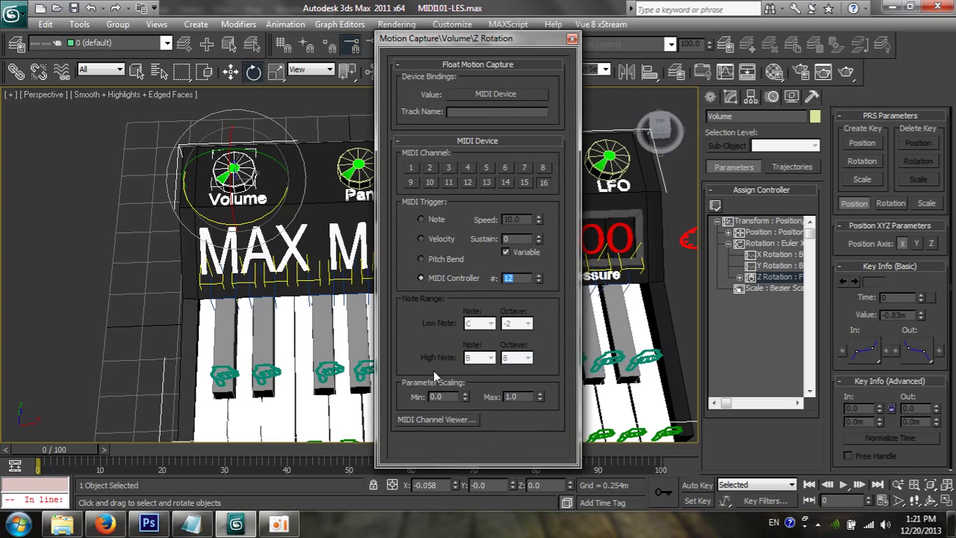
# Live-test the Volume\Z Rotation track in the Motion Capture utility.
pyautogui.click(812, 97)
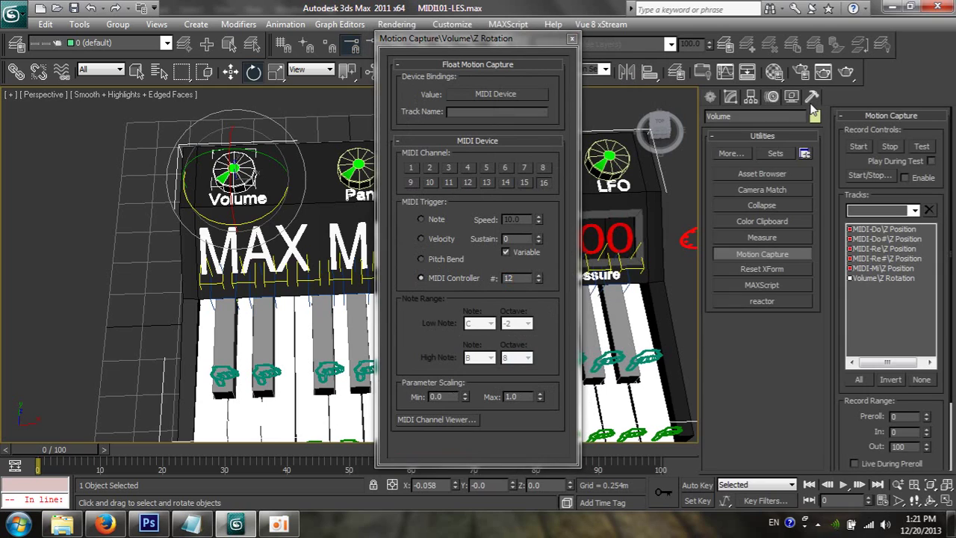
pyautogui.click(854, 278)
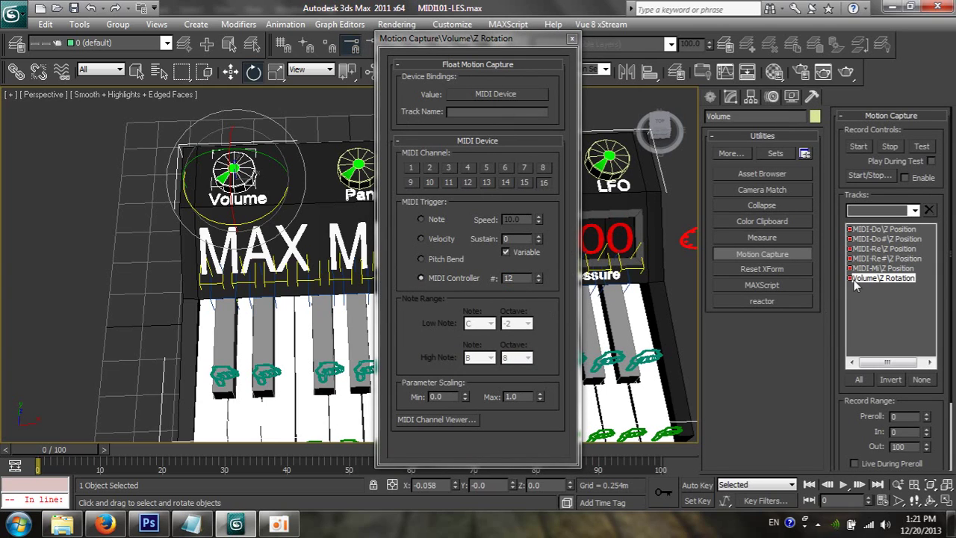
pyautogui.click(926, 147)
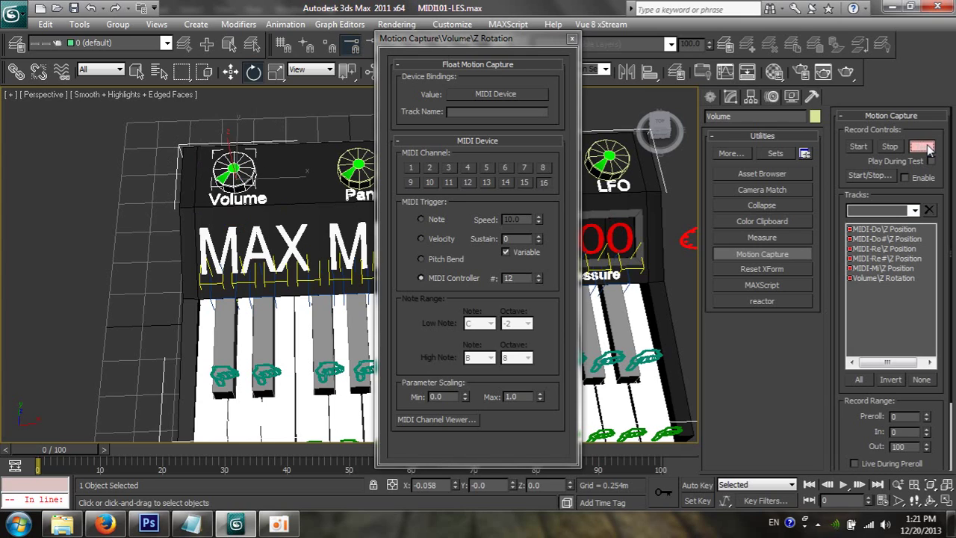
pyautogui.click(928, 148)
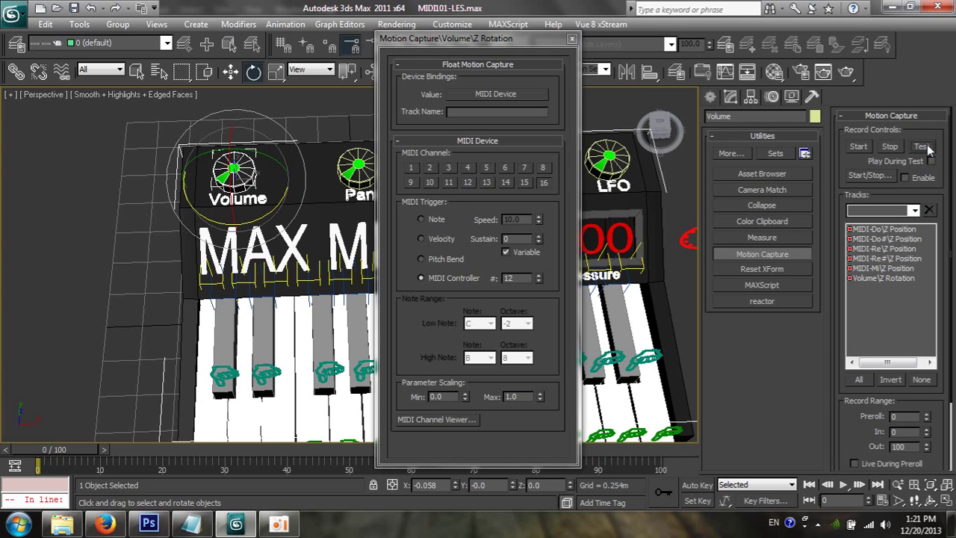
# Set Parameter Scaling Max to -10 and test the knob rotation.
pyautogui.doubleClick(521, 395)
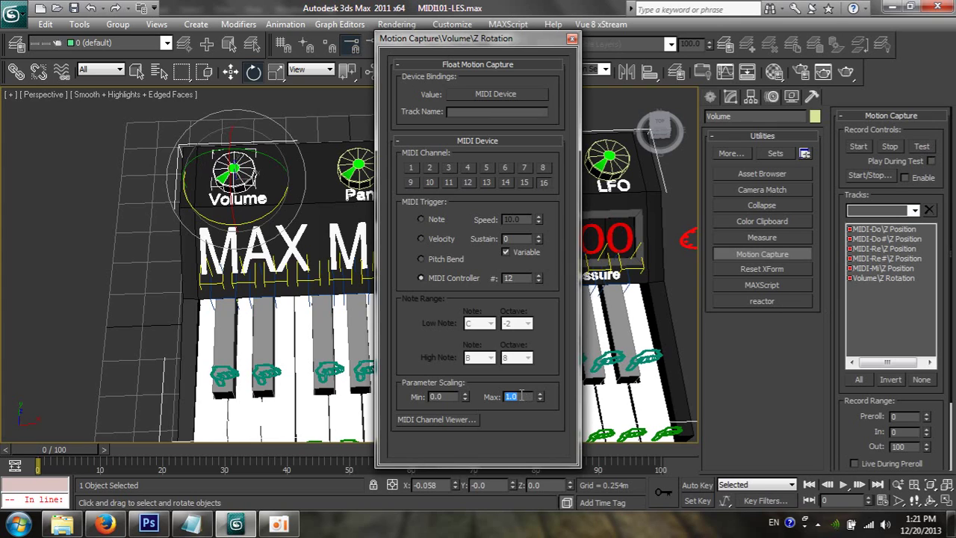
pyautogui.write('-')
pyautogui.press('Return')
pyautogui.click(923, 147)
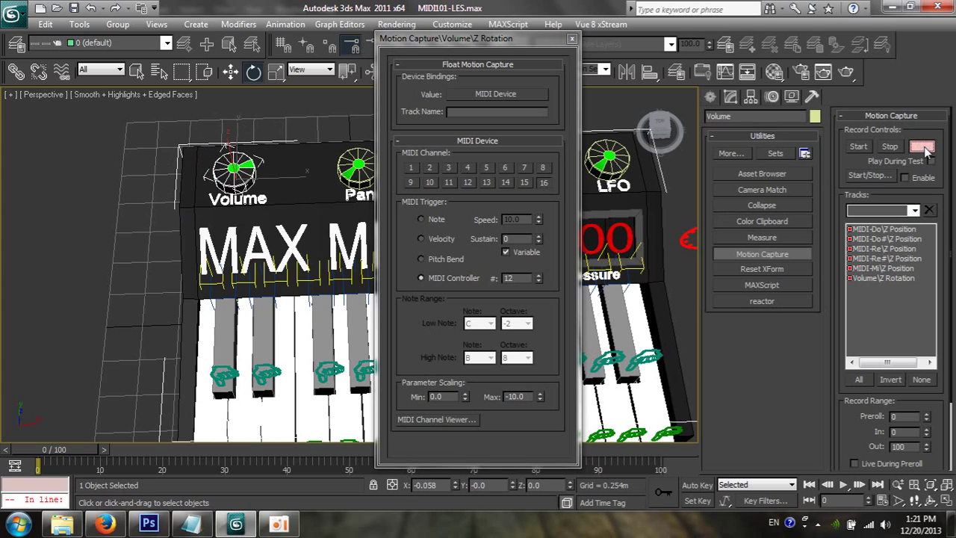
pyautogui.rightClick(597, 314)
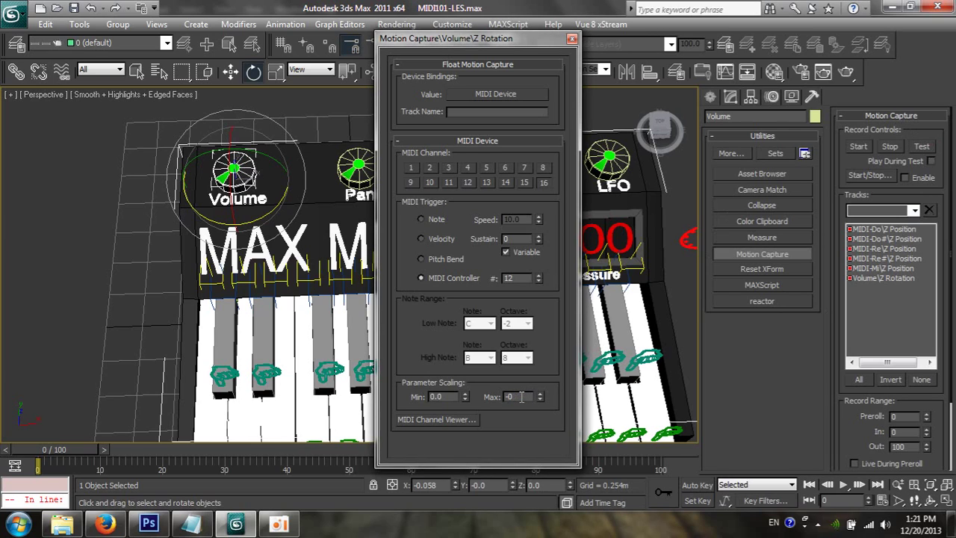
# Change the scaling maximum to -6 and test again.
pyautogui.write('6')
pyautogui.press('Return')
pyautogui.click(921, 147)
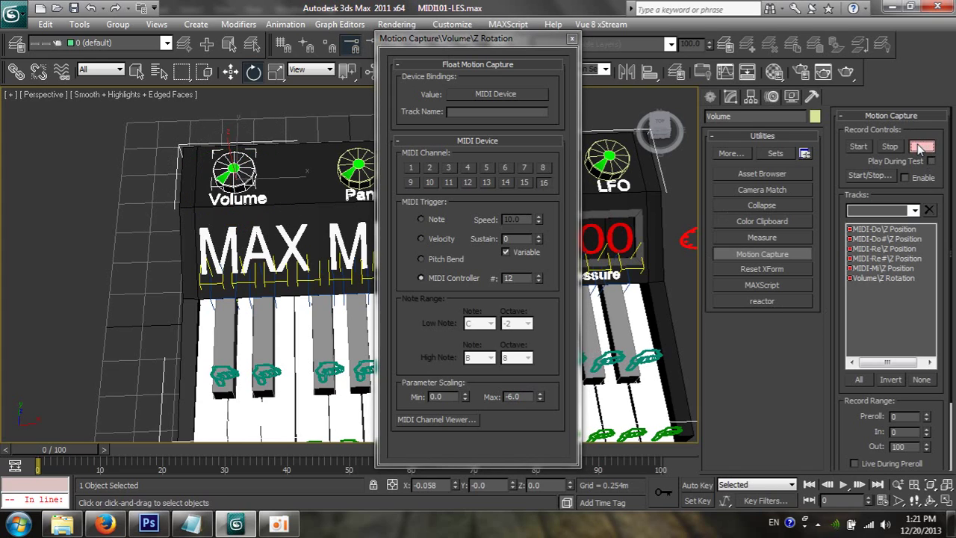
pyautogui.click(919, 147)
# Change the scaling maximum to -4 and test again.
pyautogui.click(525, 396)
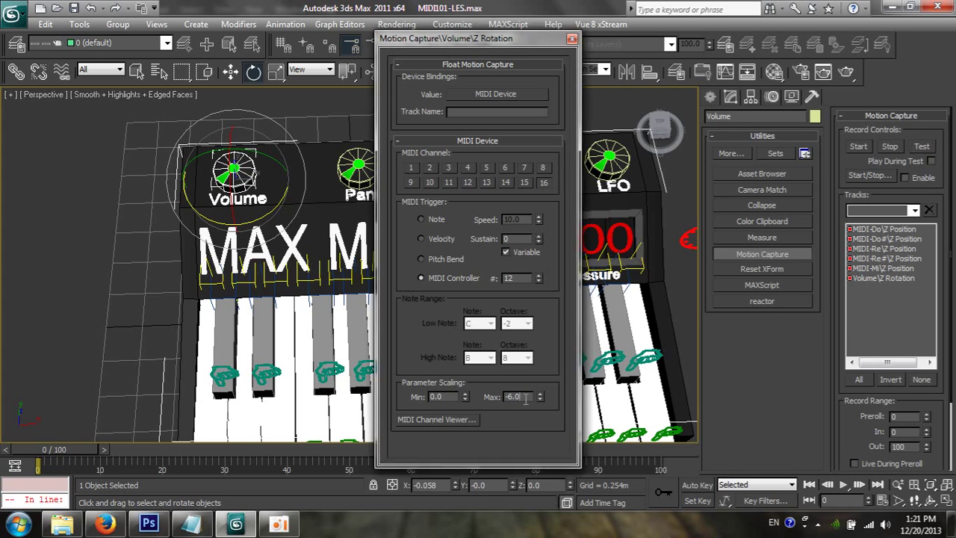
pyautogui.press('BackSpace')
pyautogui.press('BackSpace')
pyautogui.press('Return')
pyautogui.click(928, 148)
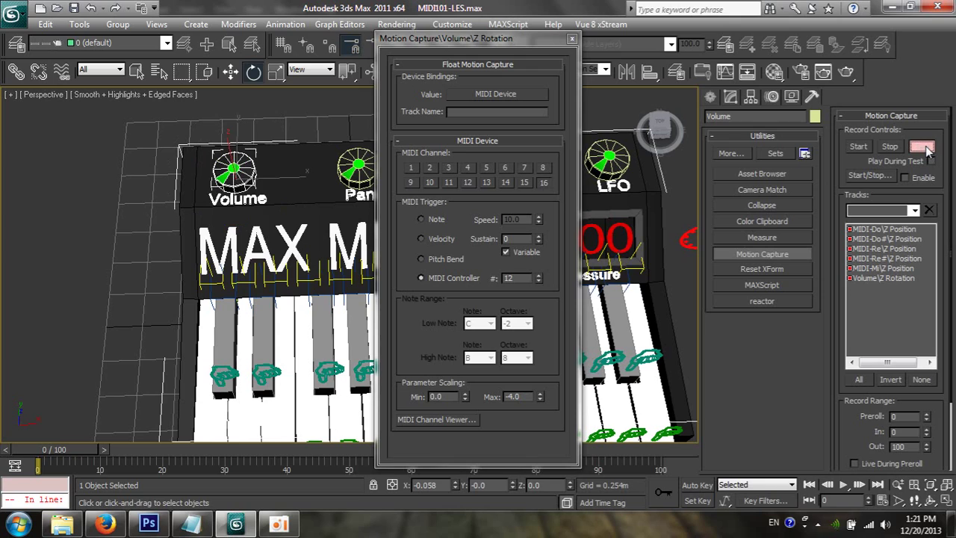
pyautogui.click(926, 148)
# Settle on a scaling maximum of -5 and run a final test.
pyautogui.click(521, 396)
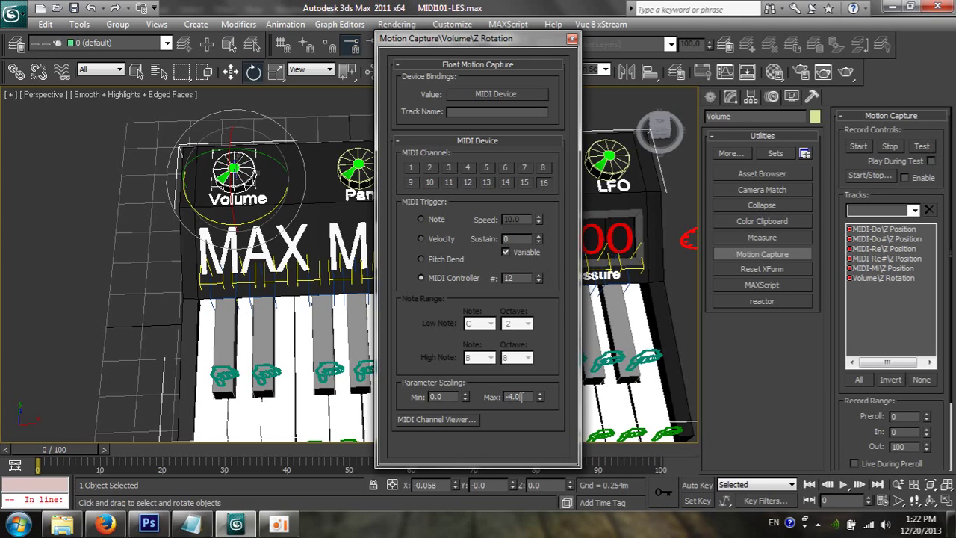
pyautogui.write('5')
pyautogui.press('Return')
pyautogui.click(921, 147)
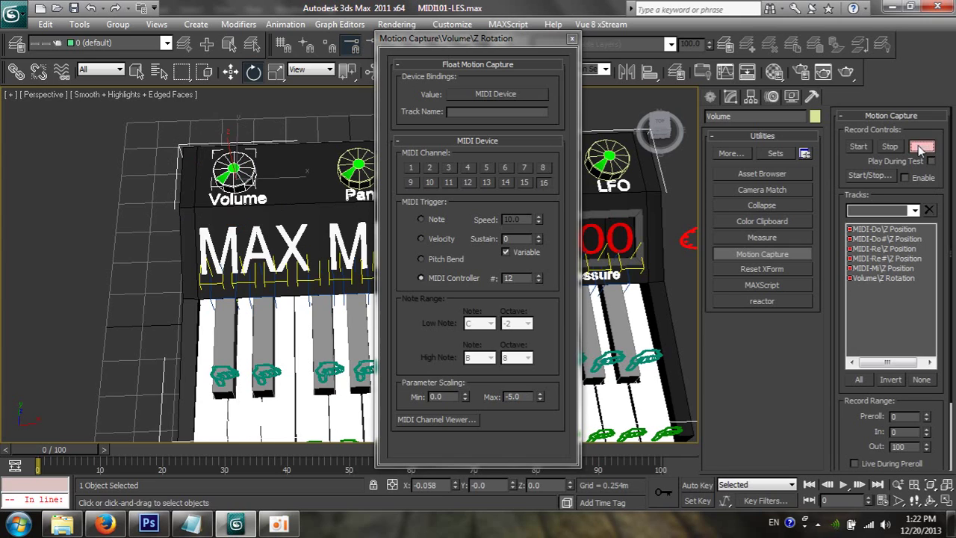
pyautogui.click(921, 147)
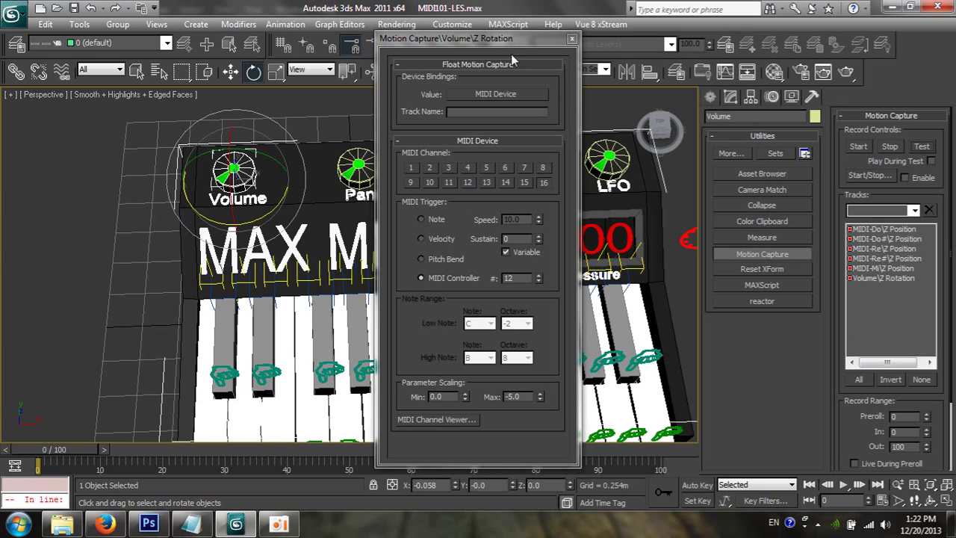
# Move the settings window aside, select the Pan knob, rerun the Volume test, then close its settings.
pyautogui.moveTo(433, 42); pyautogui.dragTo(699, 37)
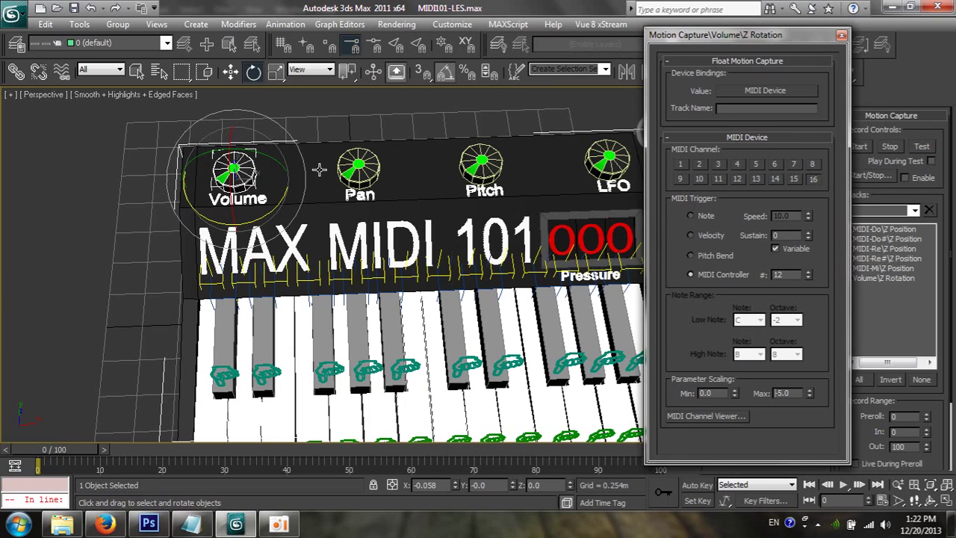
pyautogui.click(366, 171)
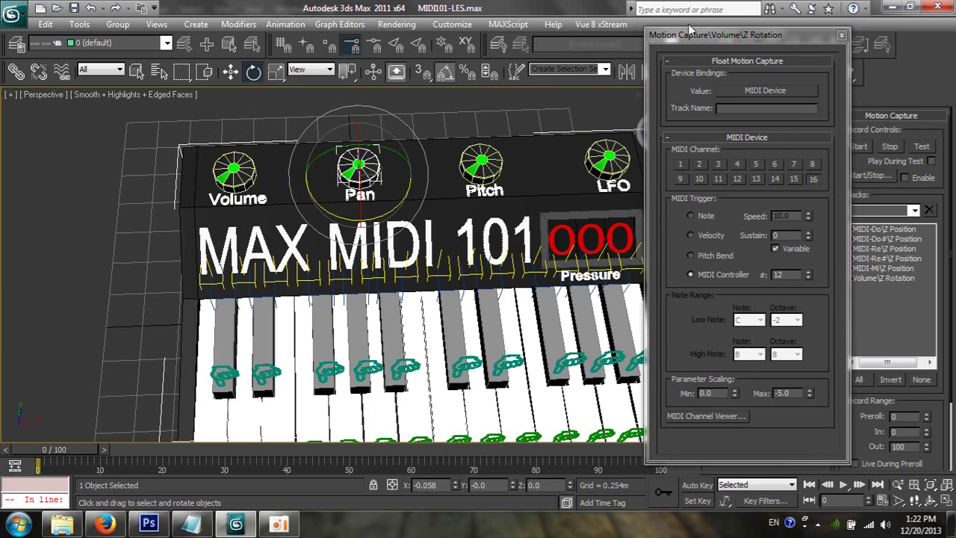
pyautogui.moveTo(692, 34); pyautogui.dragTo(561, 57)
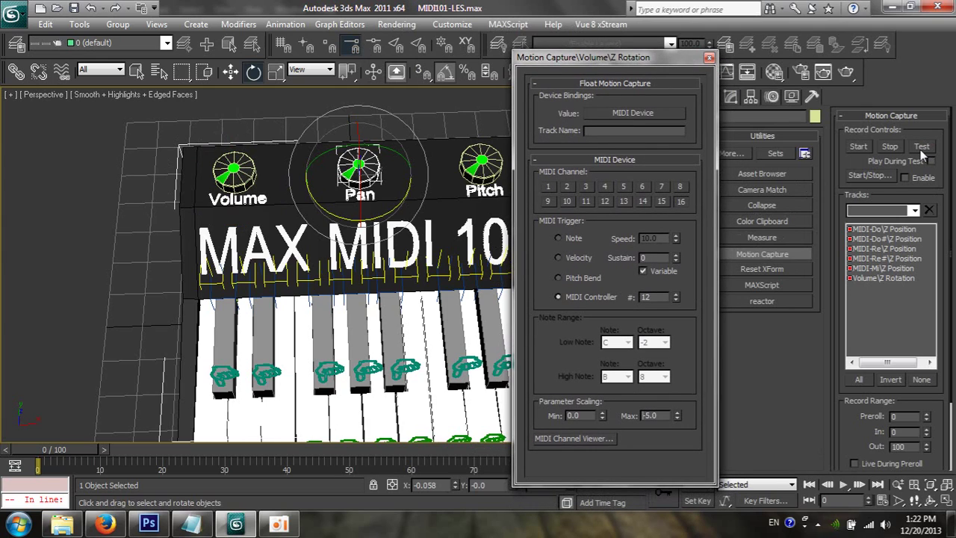
pyautogui.click(921, 147)
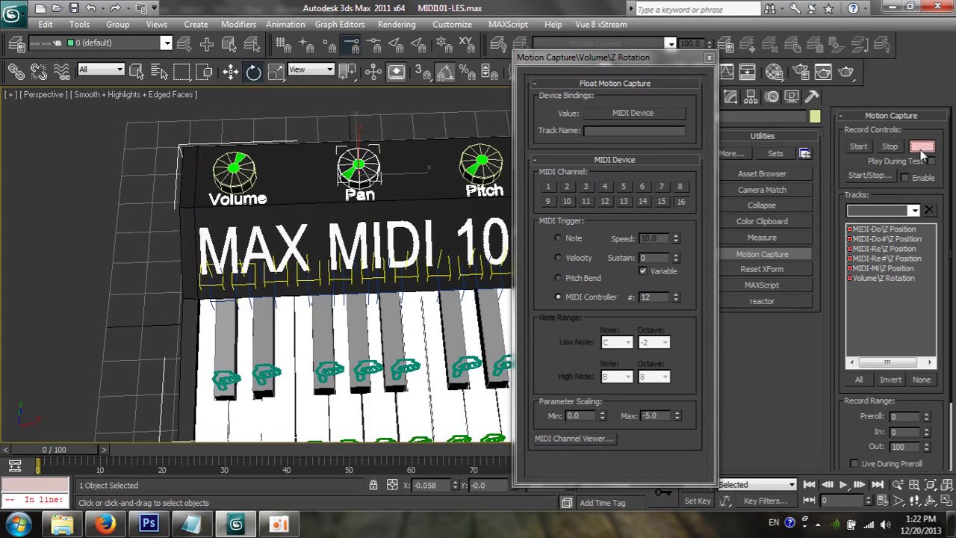
pyautogui.click(923, 152)
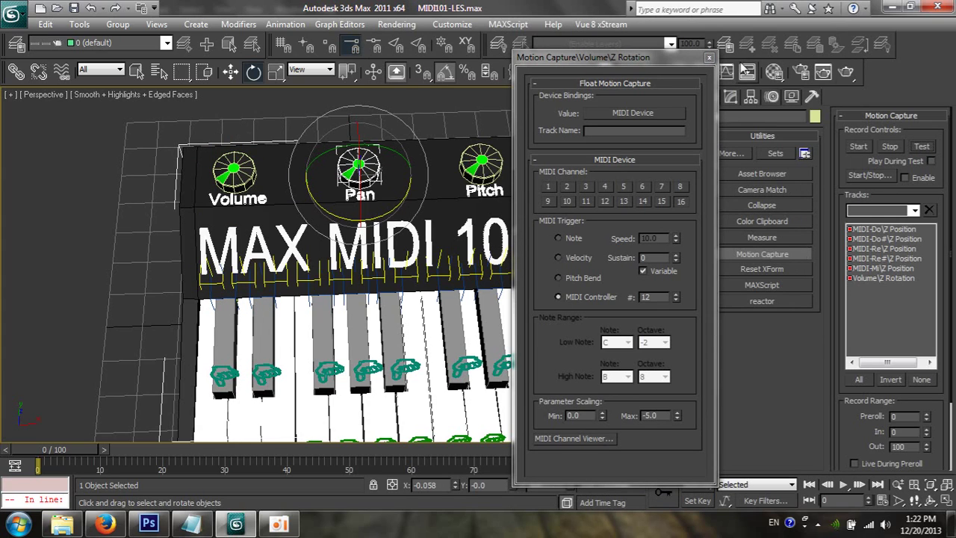
pyautogui.click(710, 60)
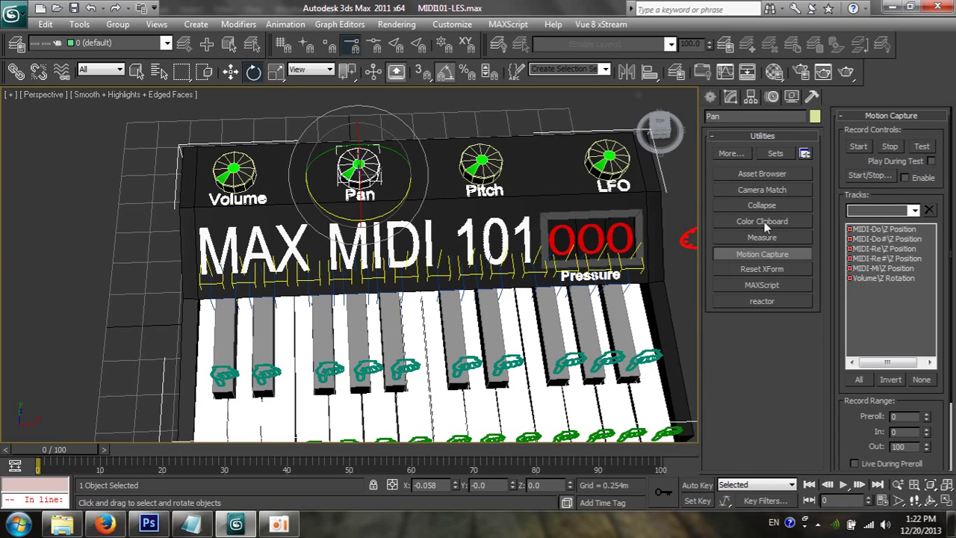
# Assign Float Motion Capture to the Pan knob's Z Rotation track.
pyautogui.click(771, 97)
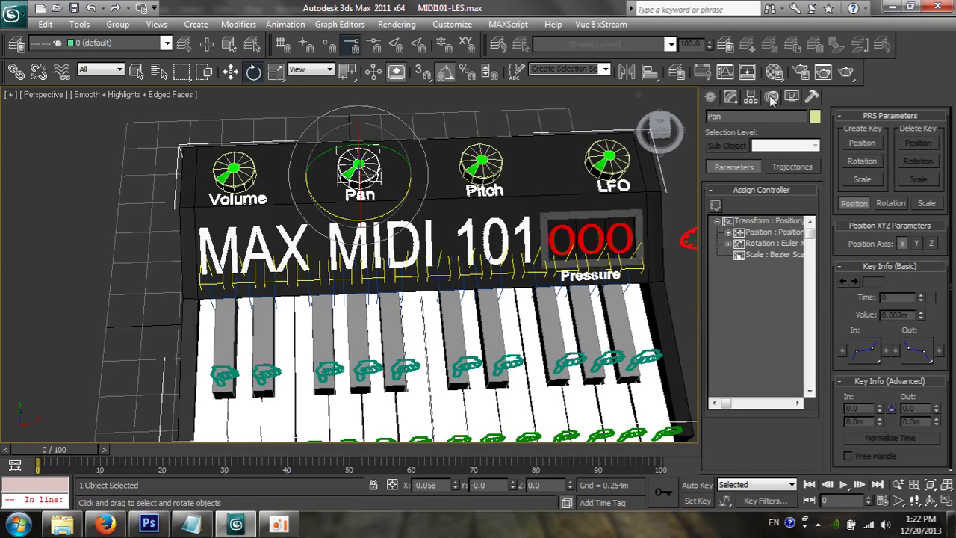
pyautogui.click(728, 244)
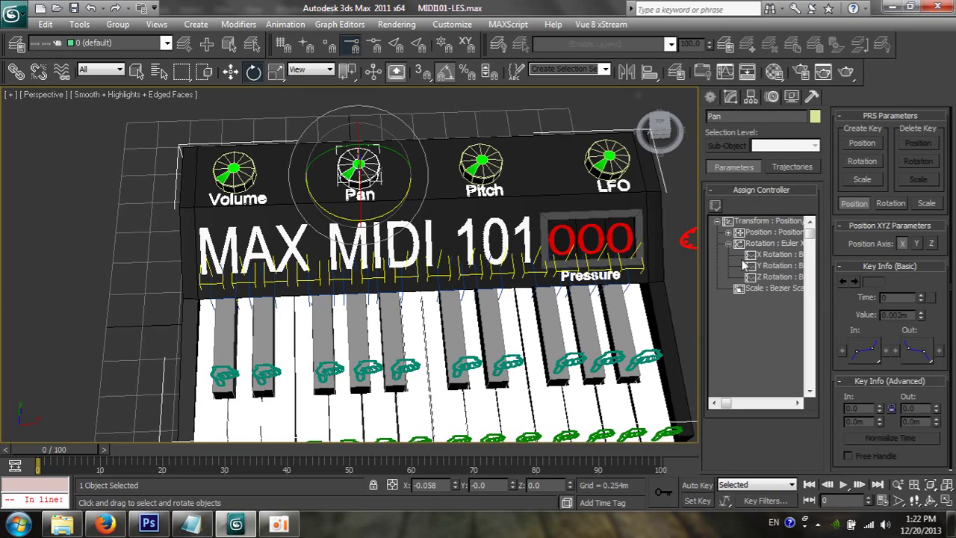
pyautogui.click(714, 206)
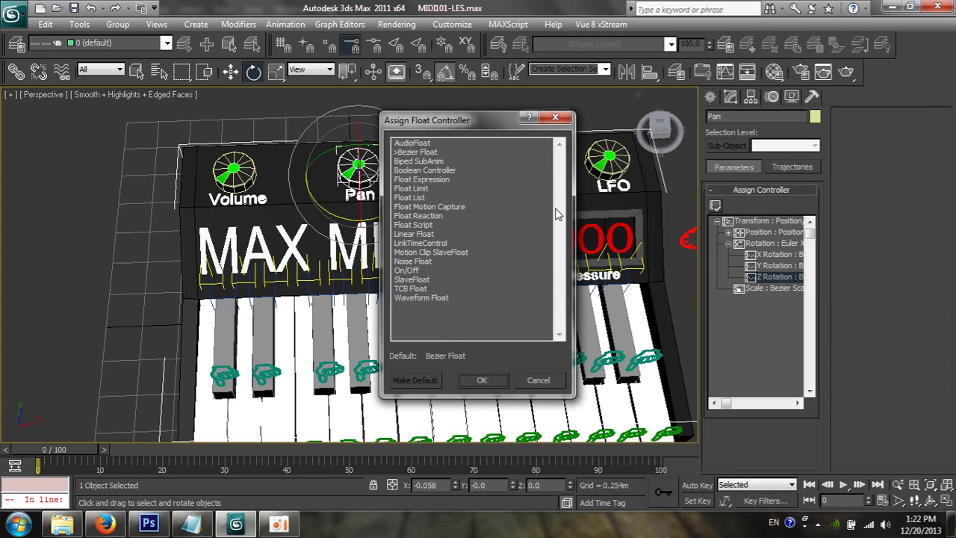
pyautogui.click(411, 208)
pyautogui.doubleClick(410, 206)
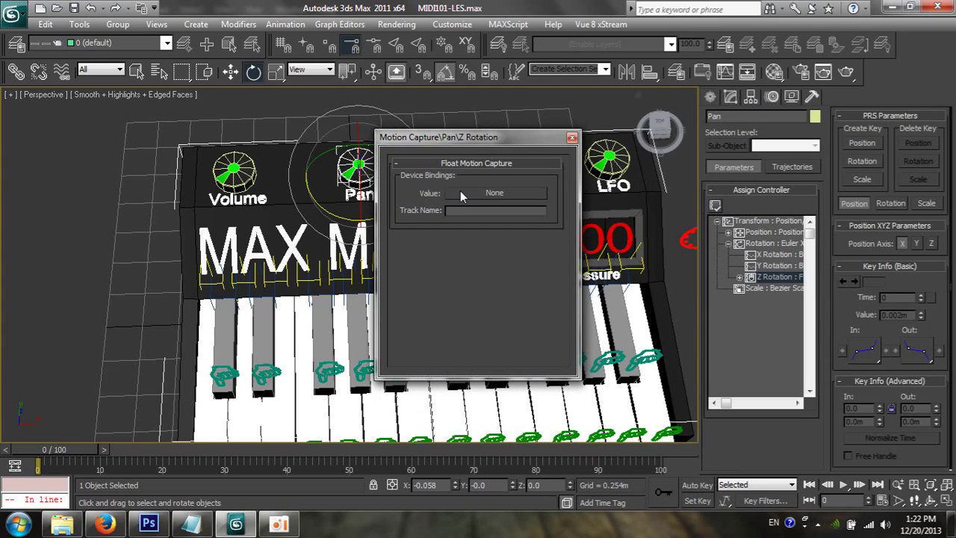
# Bind Pan's rotation to the MIDI Device and check signals in the MIDI Channel Viewer.
pyautogui.click(459, 190)
pyautogui.click(402, 216)
pyautogui.doubleClick(402, 215)
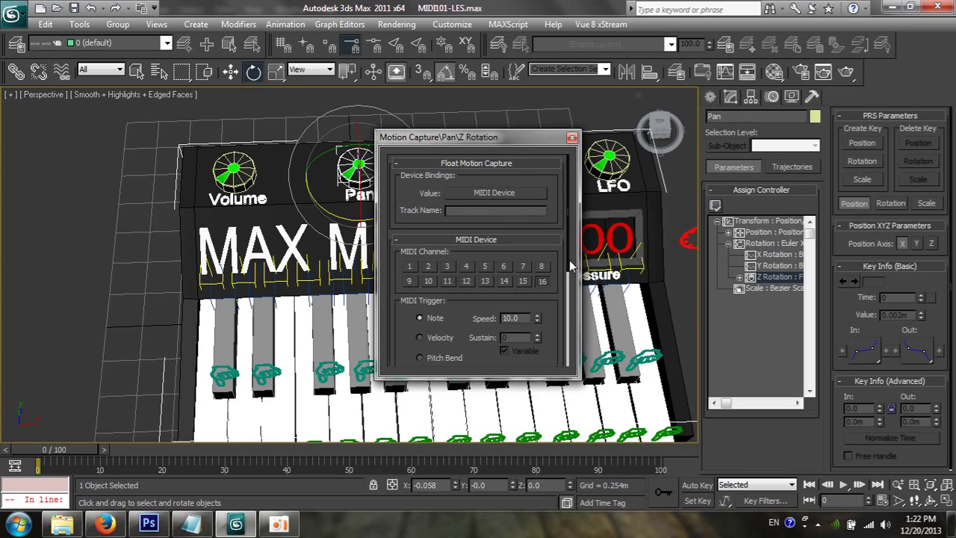
pyautogui.moveTo(568, 260); pyautogui.dragTo(552, 371)
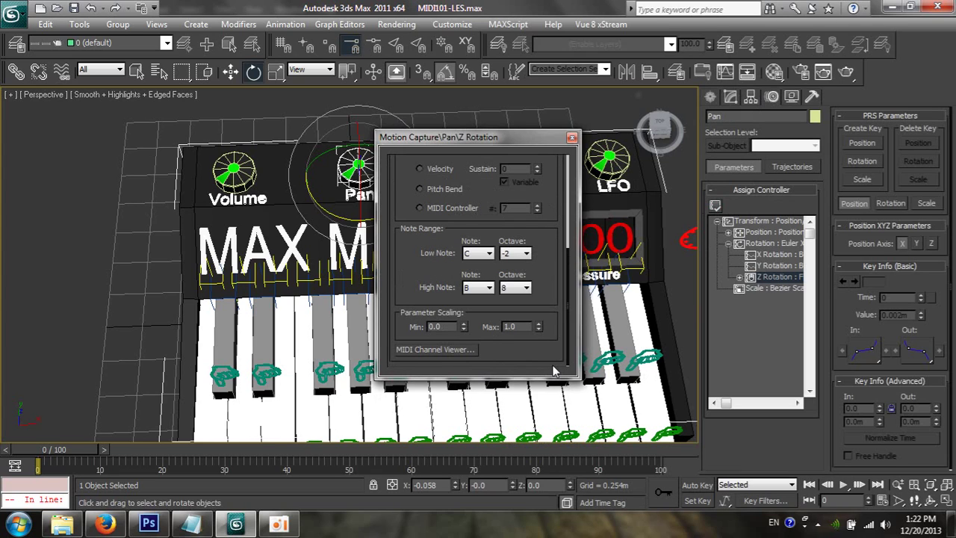
pyautogui.click(432, 349)
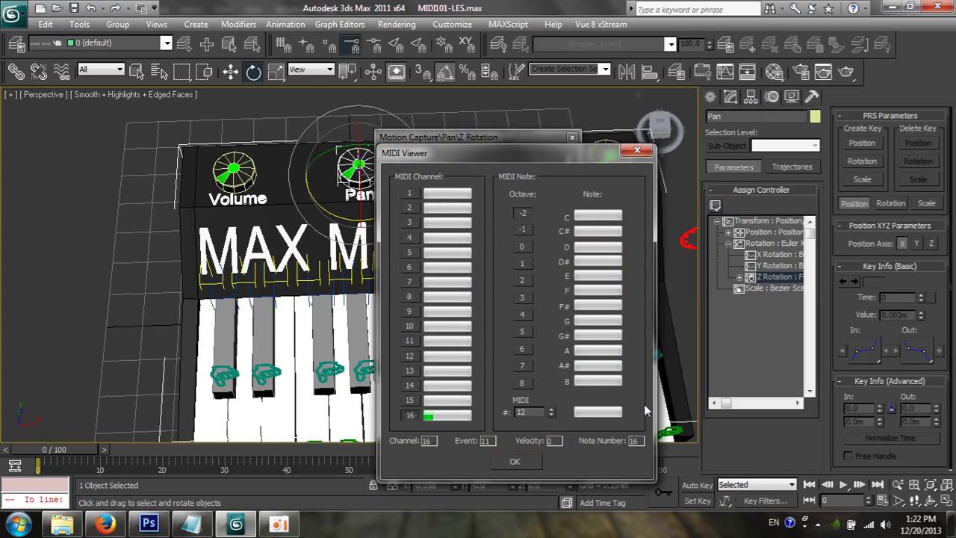
pyautogui.press('Escape')
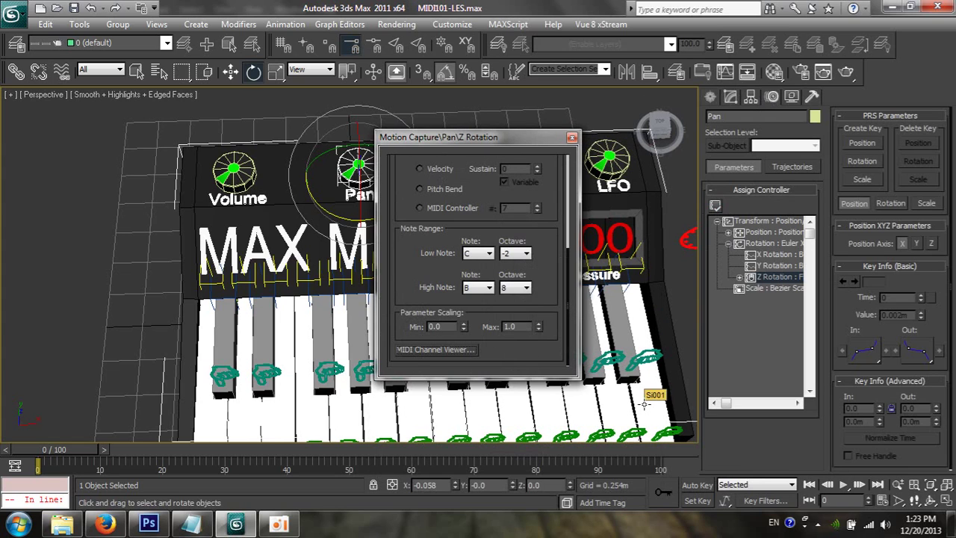
# Set MIDI controller 16 and scaling Max -5, then show Pan in the capture tracks.
pyautogui.click(441, 204)
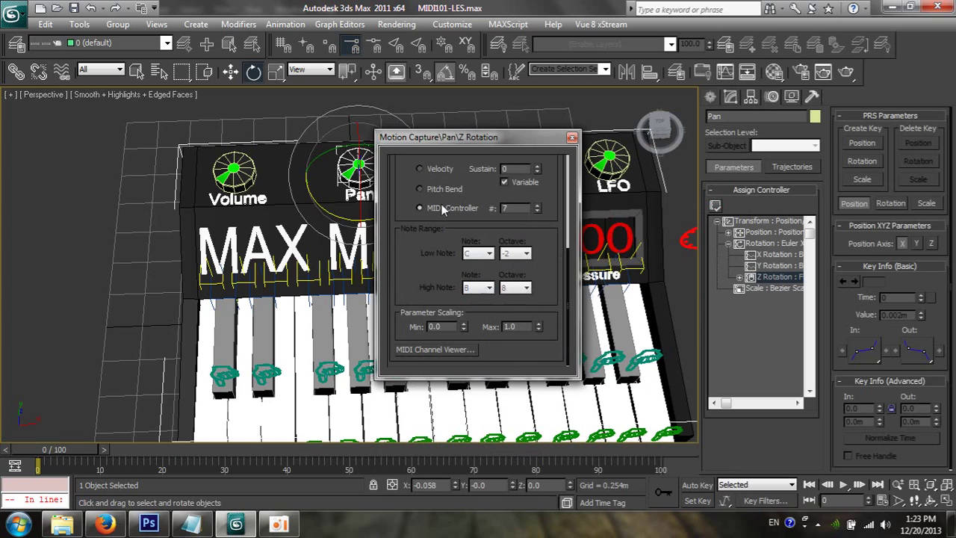
pyautogui.write('16')
pyautogui.press('Return')
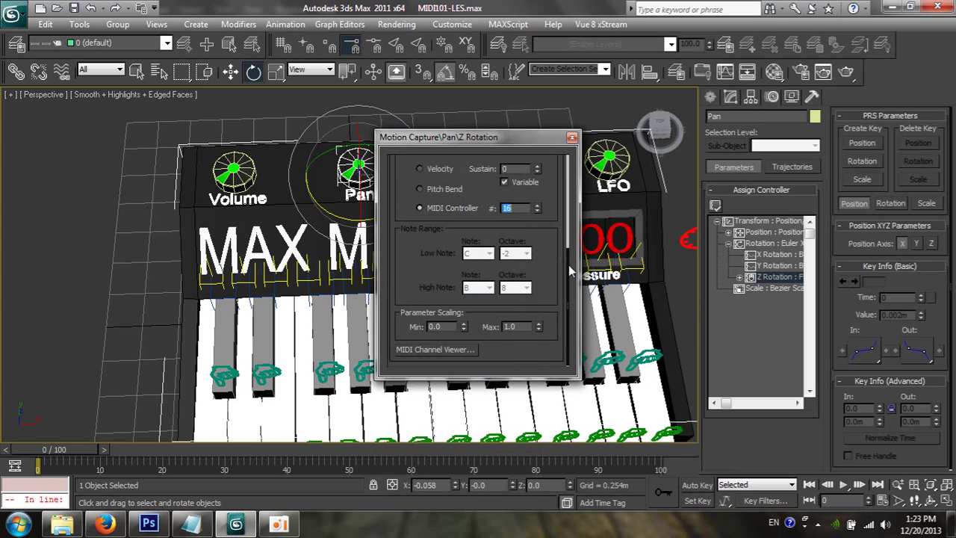
pyautogui.moveTo(568, 265)
pyautogui.mouseDown()
pyautogui.moveTo(560, 231)
pyautogui.moveTo(560, 266)
pyautogui.mouseUp()
pyautogui.doubleClick(519, 326)
pyautogui.write('-5')
pyautogui.press('Return')
pyautogui.click(811, 97)
pyautogui.moveTo(459, 141); pyautogui.dragTo(429, 273)
# Select the Pan\Z Rotation track and run a live MIDI test of the Pan knob.
pyautogui.click(877, 288)
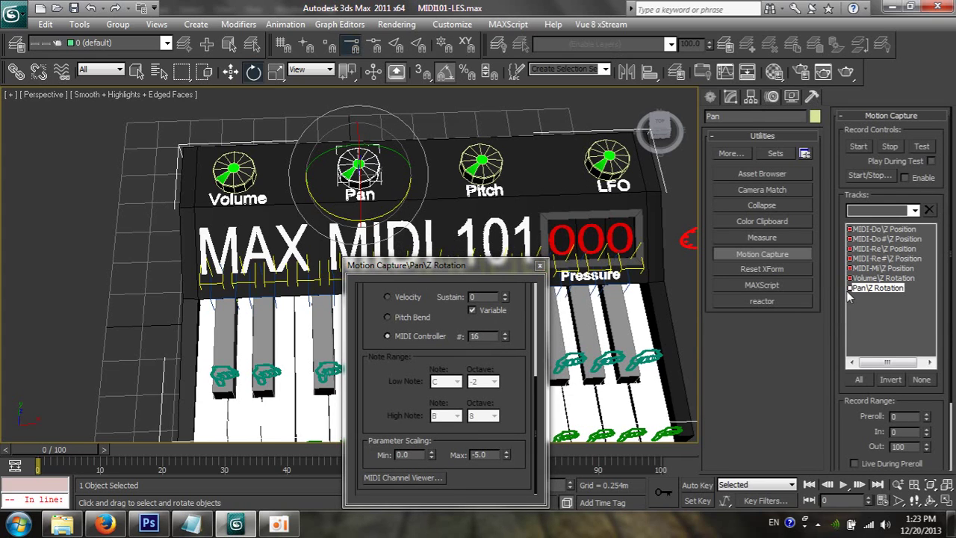
pyautogui.click(923, 147)
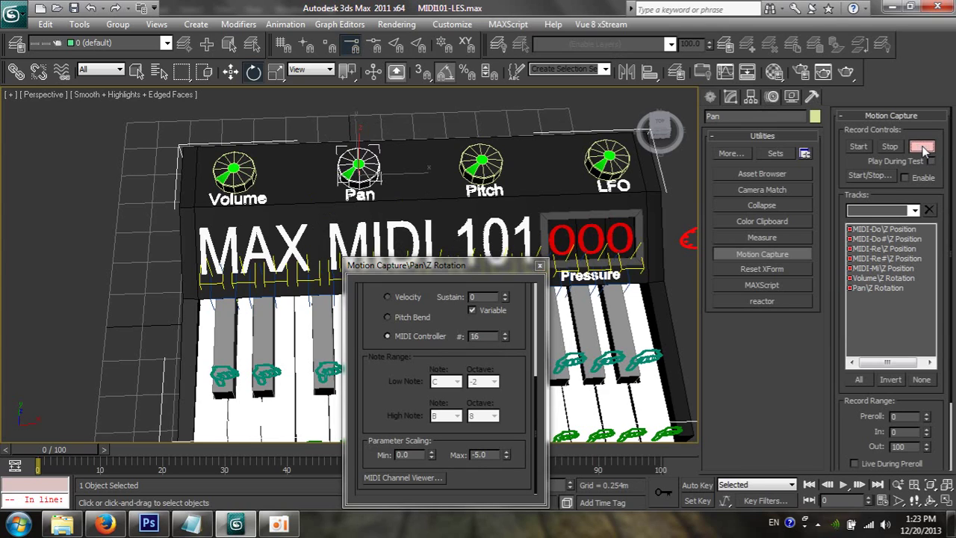
pyautogui.click(922, 146)
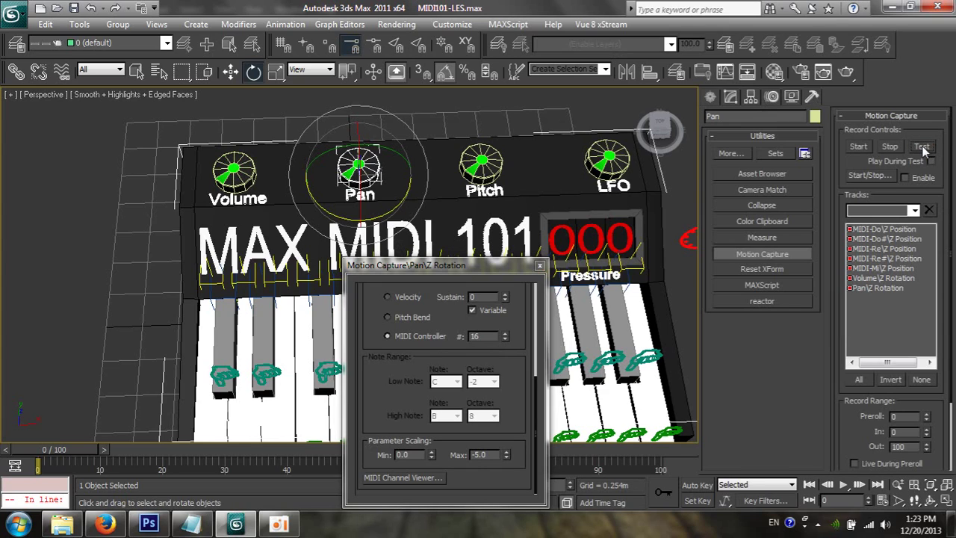
# Assign a Float Motion Capture controller to the Pitch knob's Z rotation.
pyautogui.click(463, 165)
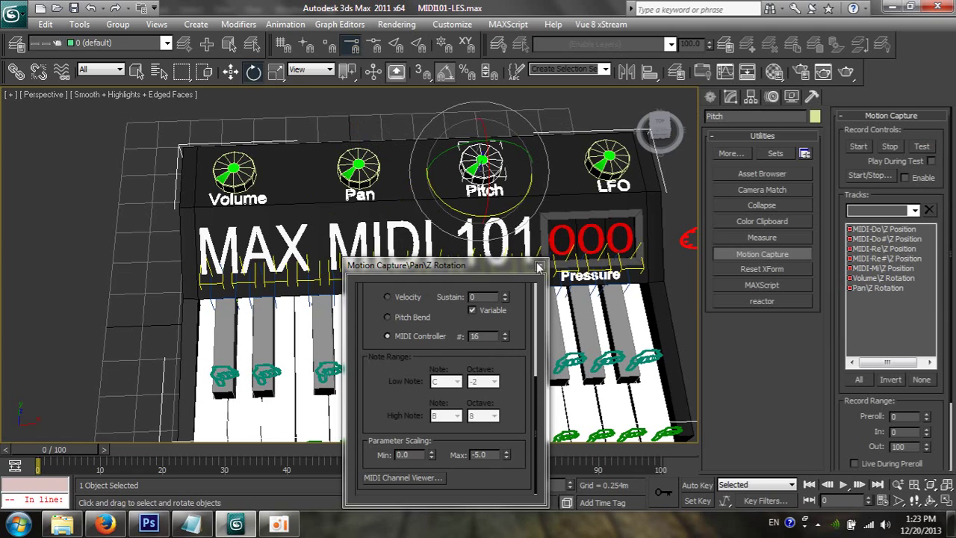
pyautogui.click(539, 266)
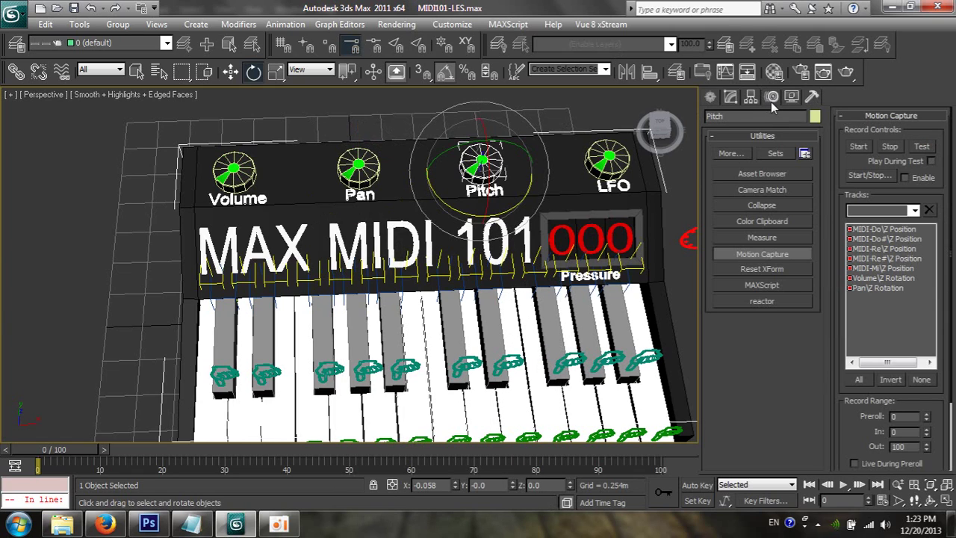
pyautogui.click(771, 97)
pyautogui.click(727, 244)
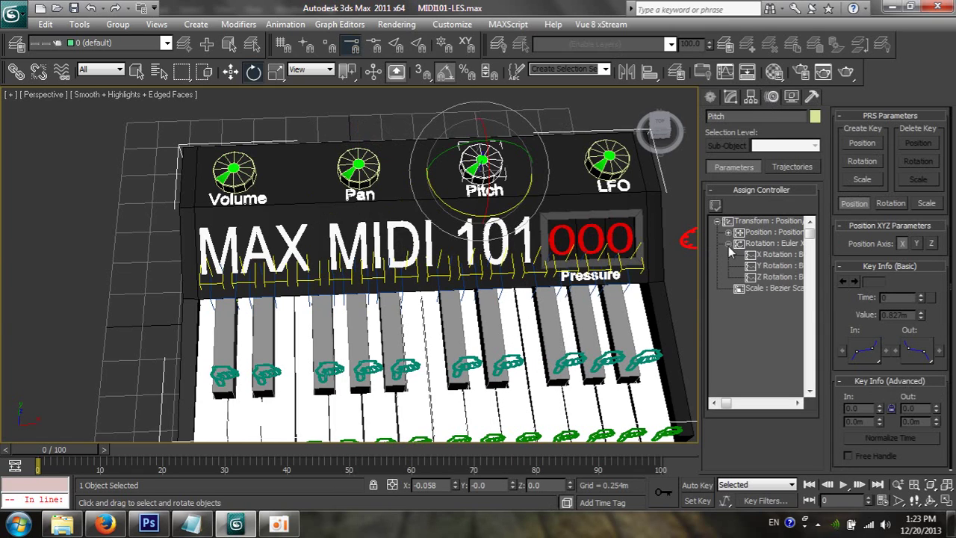
pyautogui.click(759, 277)
pyautogui.click(715, 205)
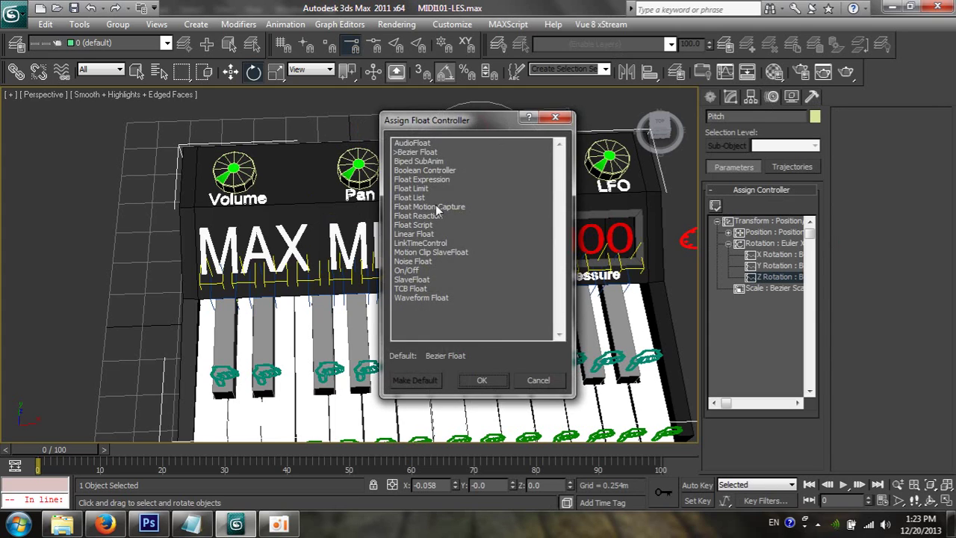
pyautogui.doubleClick(437, 208)
# Set the Pitch capture's input to MIDI Device listening on channel 16.
pyautogui.click(515, 194)
pyautogui.click(418, 214)
pyautogui.doubleClick(418, 214)
pyautogui.click(539, 280)
pyautogui.moveTo(569, 279); pyautogui.dragTo(572, 359)
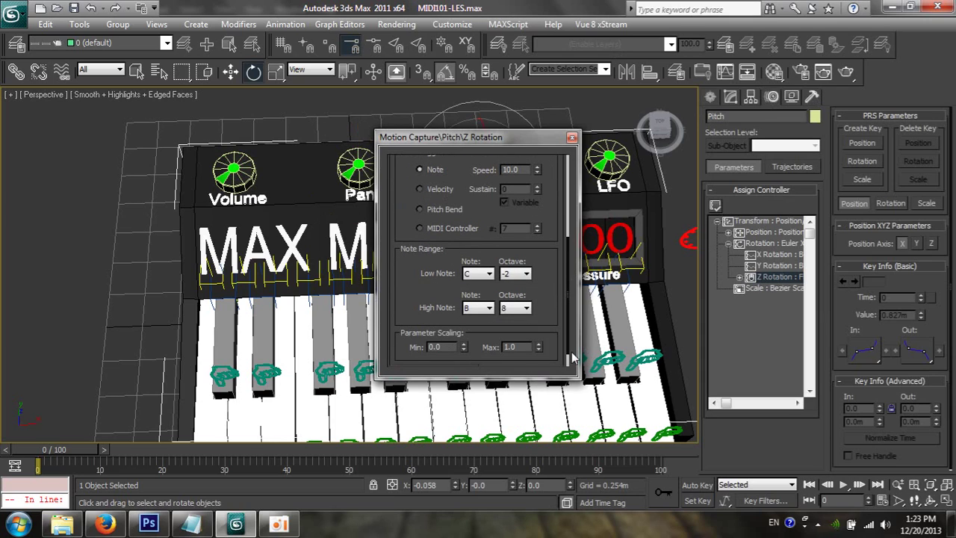
pyautogui.scroll(-1, 565, 340)
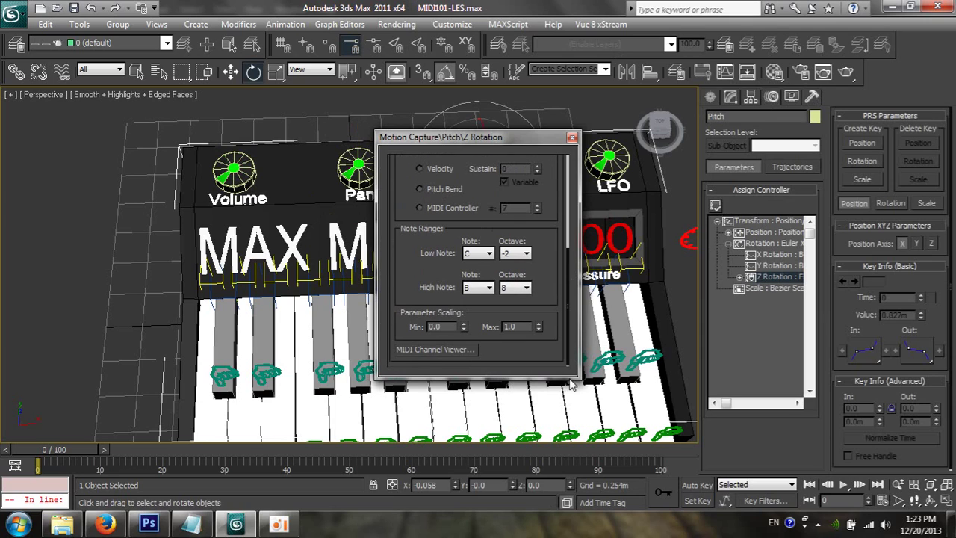
# Open the MIDI Channel Viewer and check the Photoshop reference photo of the controller.
pyautogui.click(431, 351)
pyautogui.click(150, 524)
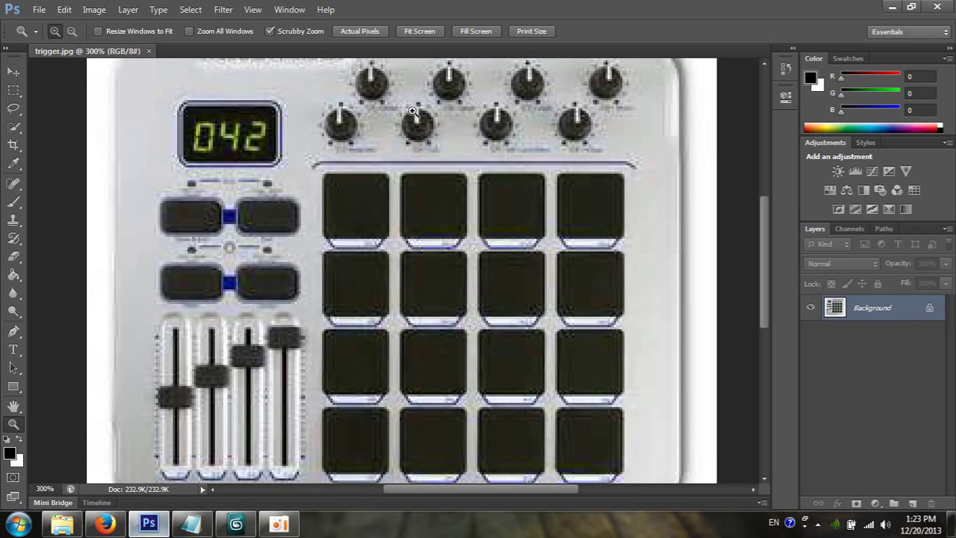
pyautogui.hotkey('alt', 'Tab')
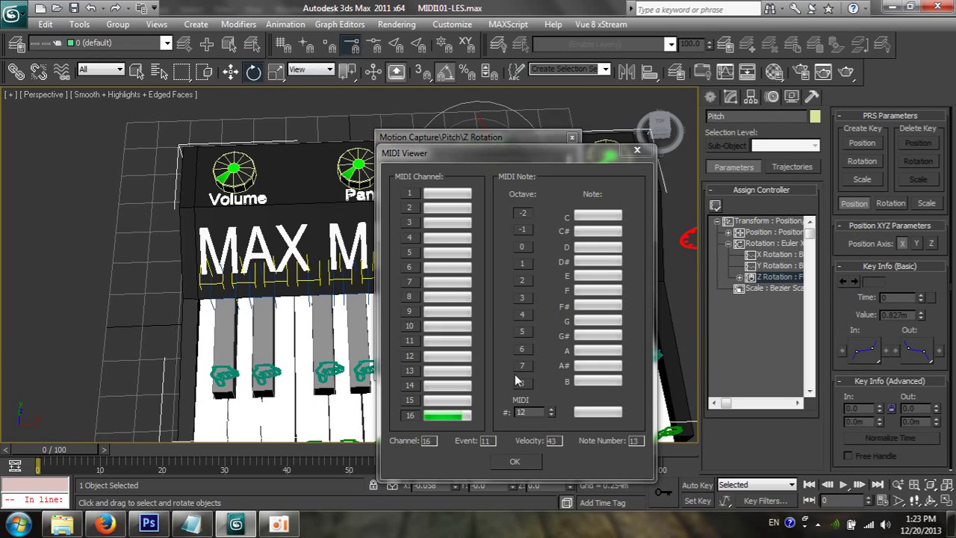
# Drive the Pitch knob from MIDI controller 13 with maximum scaling of -5.0.
pyautogui.click(514, 461)
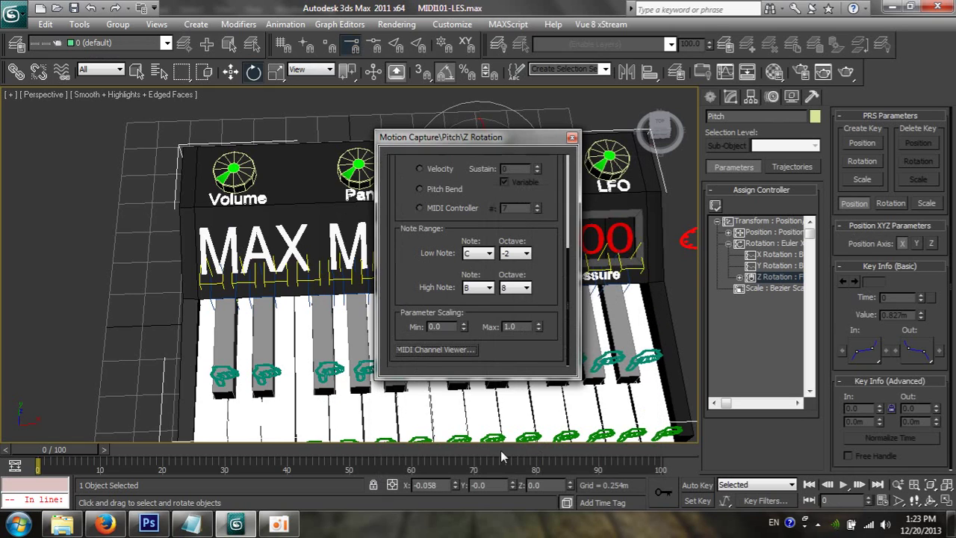
pyautogui.click(439, 208)
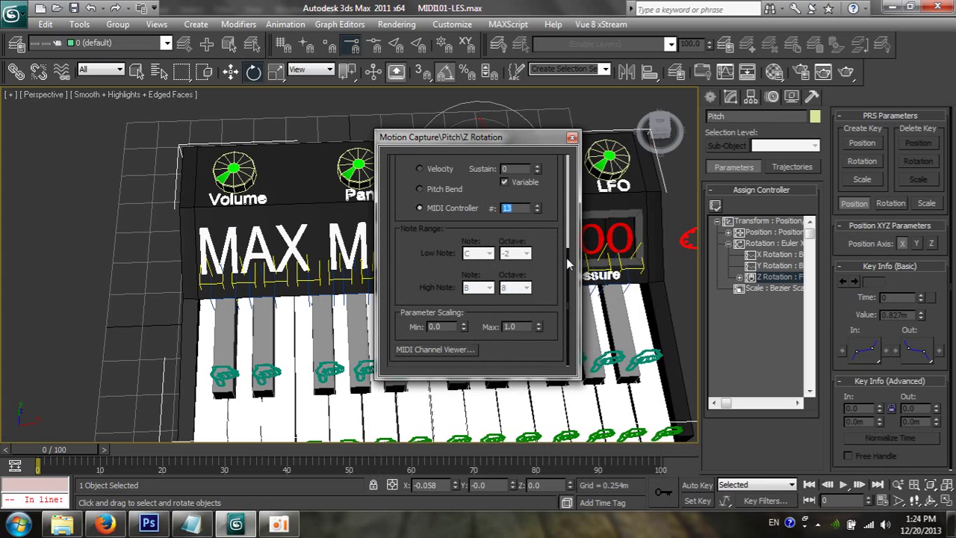
pyautogui.moveTo(566, 258); pyautogui.dragTo(560, 203)
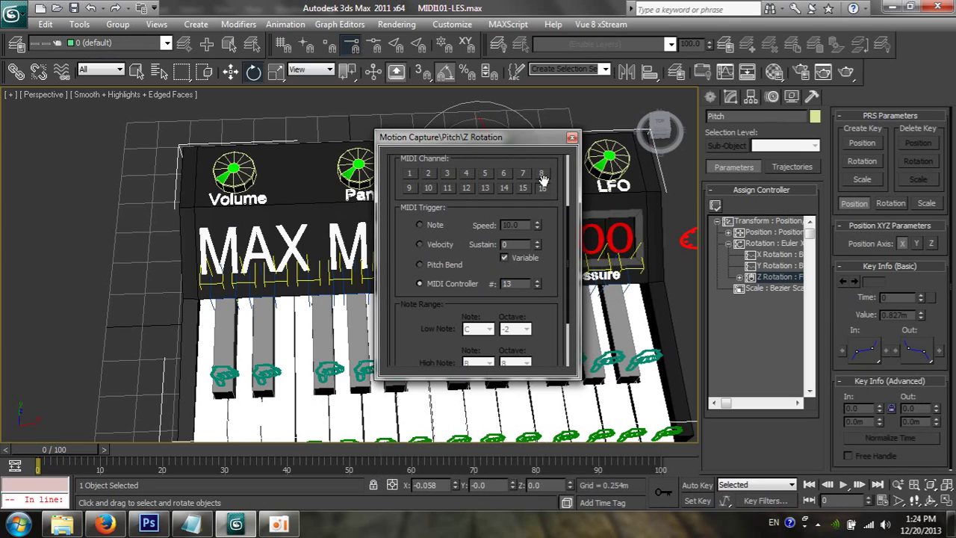
pyautogui.moveTo(567, 254); pyautogui.dragTo(558, 322)
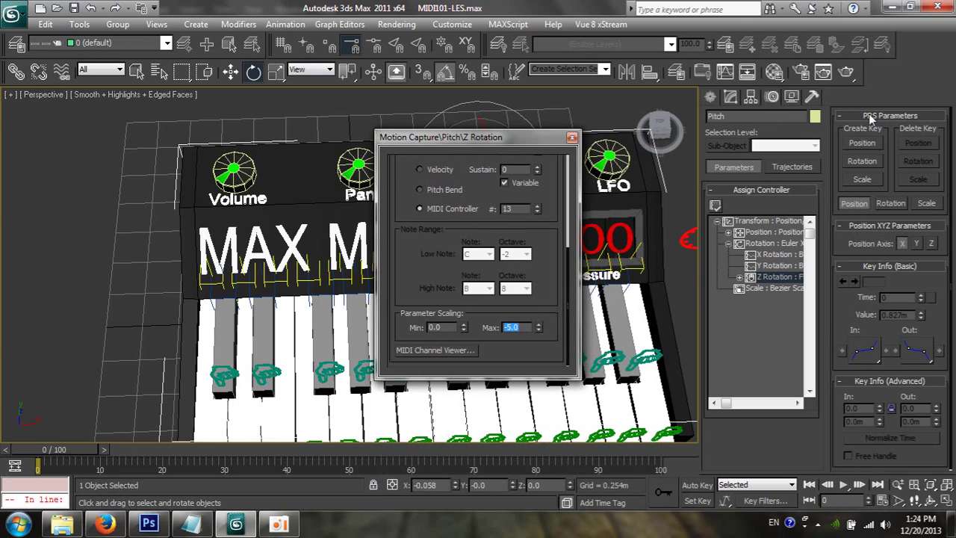
# Add Pitch\Z Rotation to the Motion Capture tracks, live-test it, and close its settings.
pyautogui.click(812, 98)
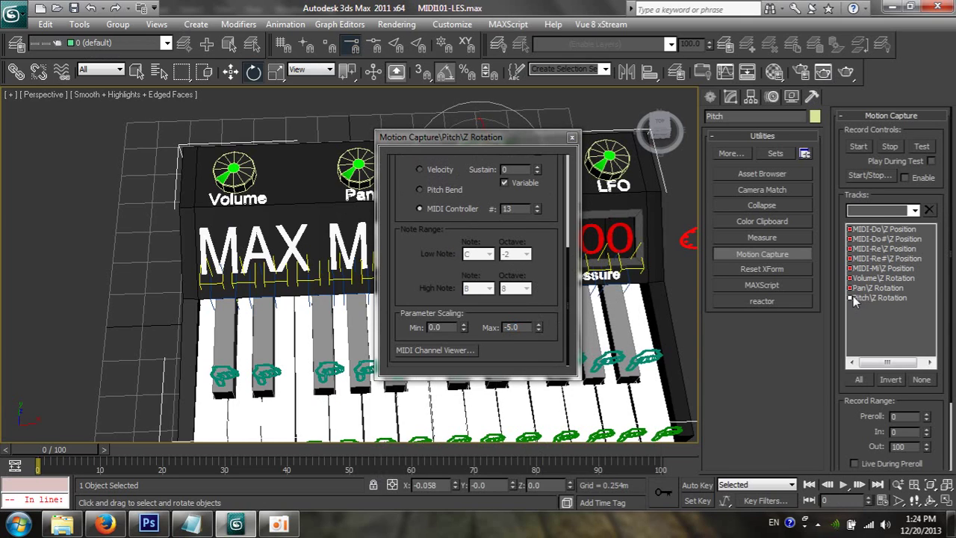
pyautogui.click(493, 161)
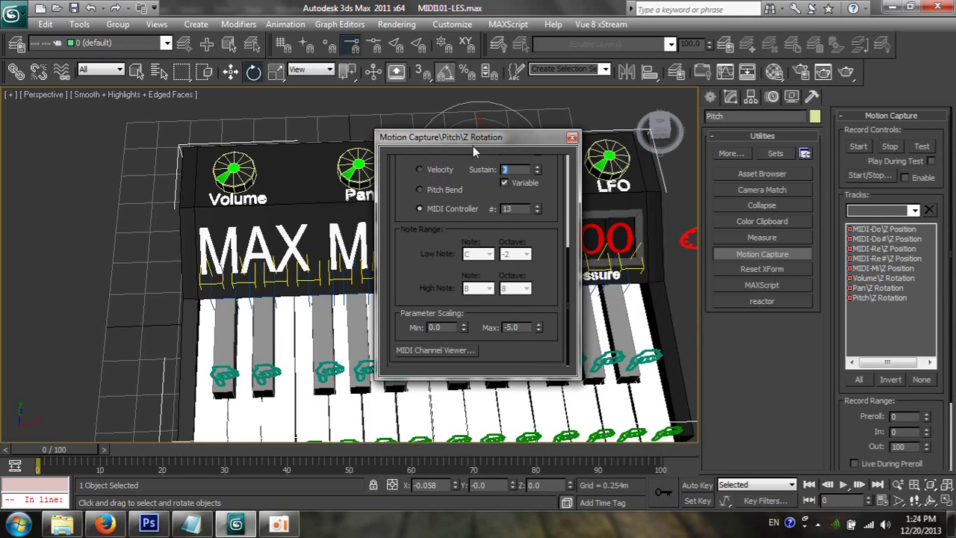
pyautogui.moveTo(466, 139); pyautogui.dragTo(517, 269)
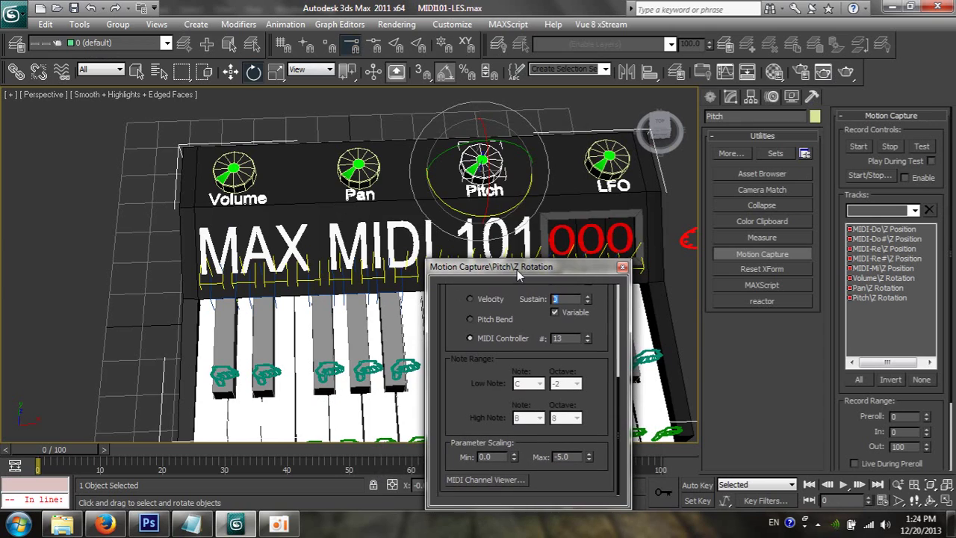
pyautogui.click(921, 146)
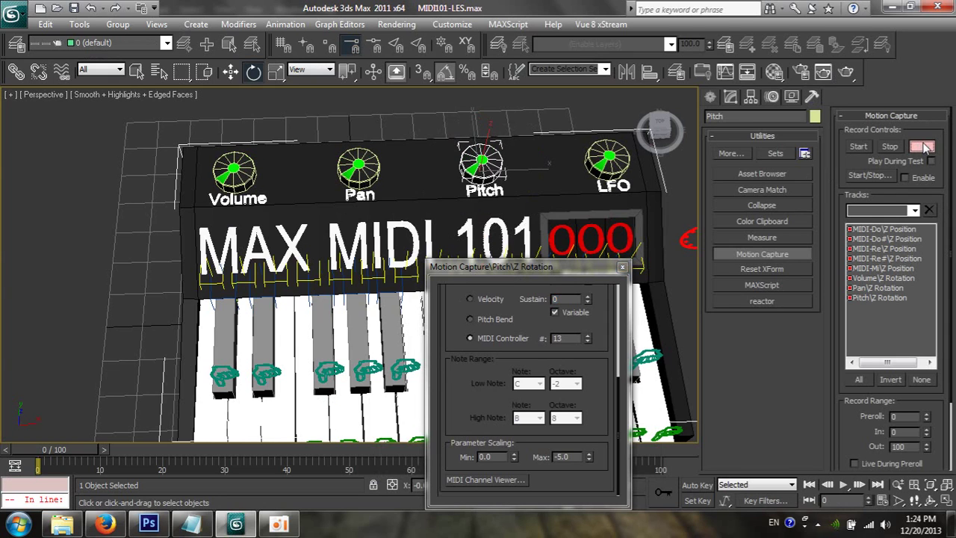
pyautogui.click(922, 146)
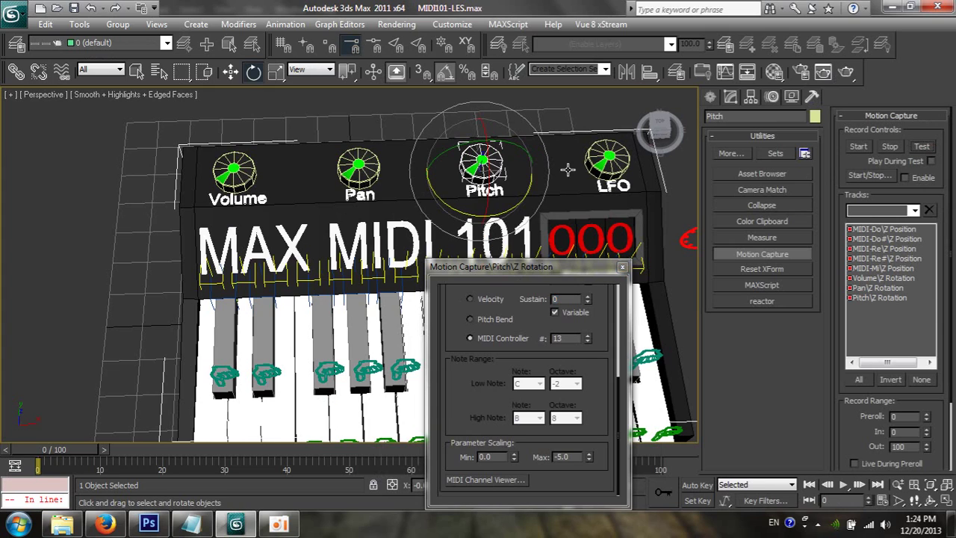
pyautogui.click(622, 267)
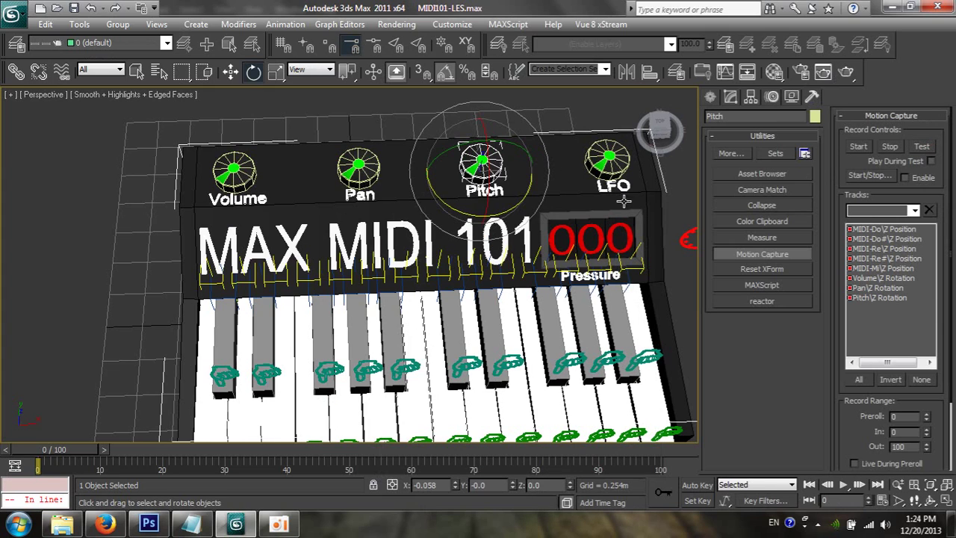
# Assign a Float Motion Capture controller to the LFO knob's Z rotation.
pyautogui.click(608, 161)
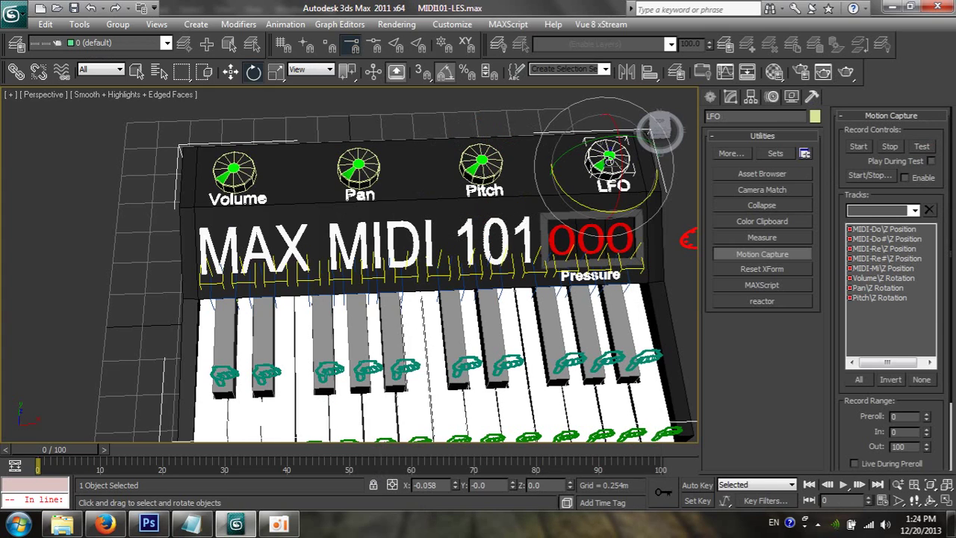
pyautogui.click(771, 96)
pyautogui.click(728, 244)
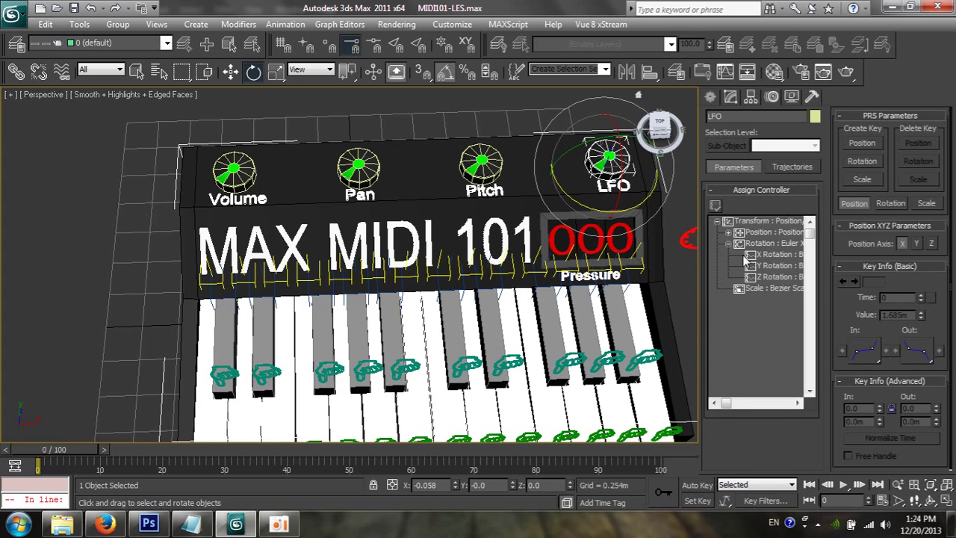
pyautogui.click(760, 278)
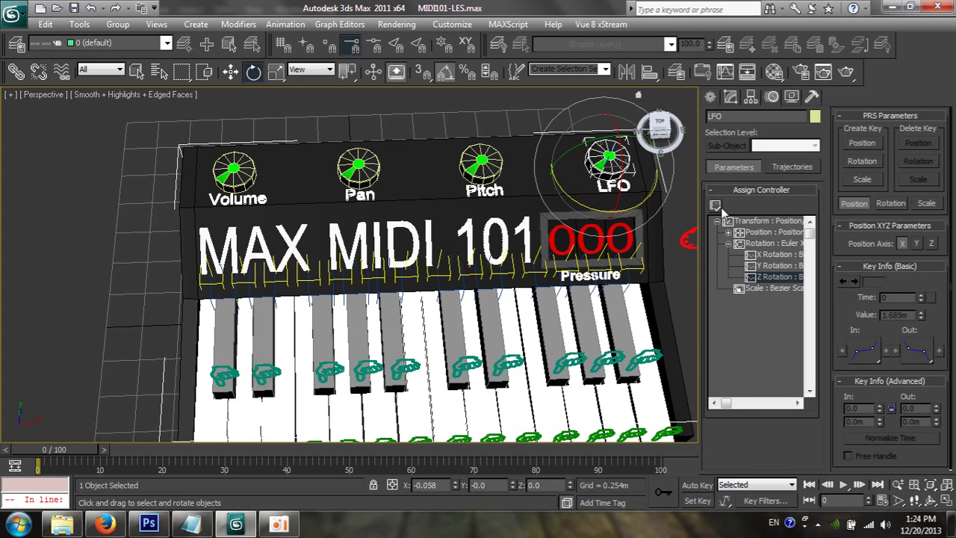
pyautogui.click(719, 209)
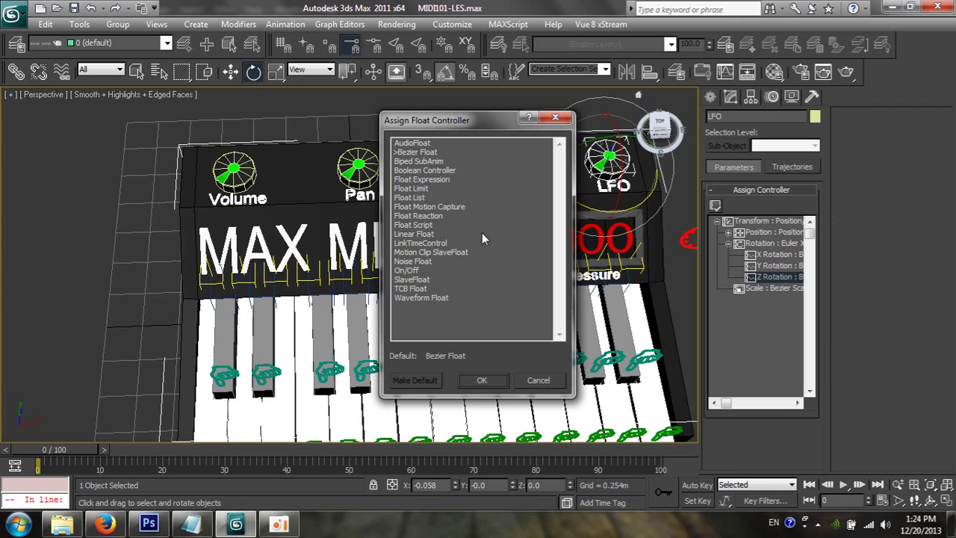
pyautogui.doubleClick(413, 208)
# Bind the LFO capture to MIDI controller 17 with maximum scaling -5.0.
pyautogui.click(484, 189)
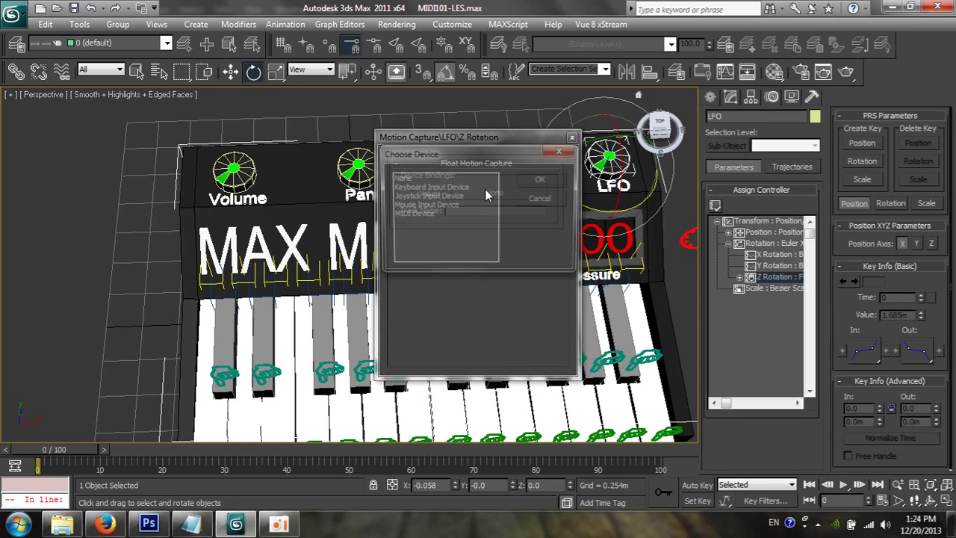
pyautogui.doubleClick(412, 214)
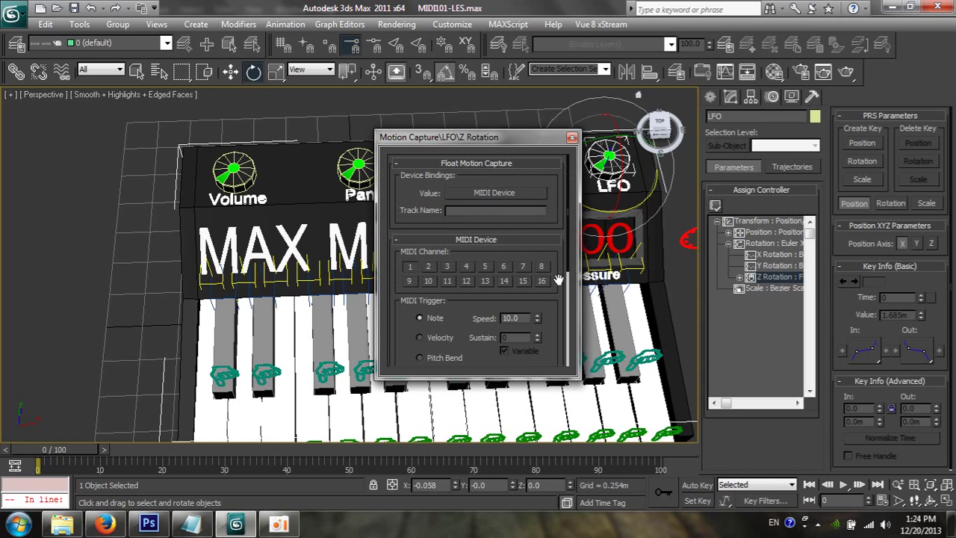
pyautogui.moveTo(568, 258); pyautogui.dragTo(572, 380)
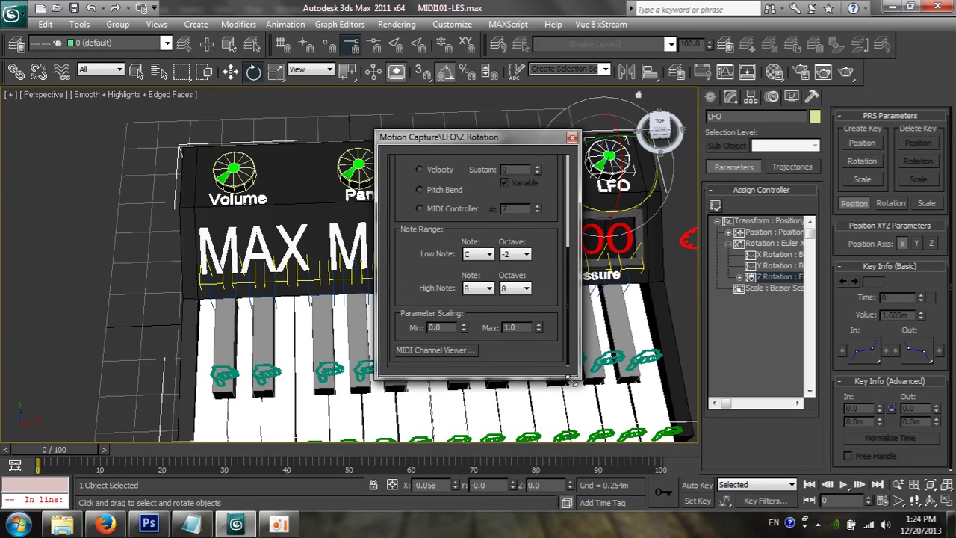
pyautogui.click(445, 351)
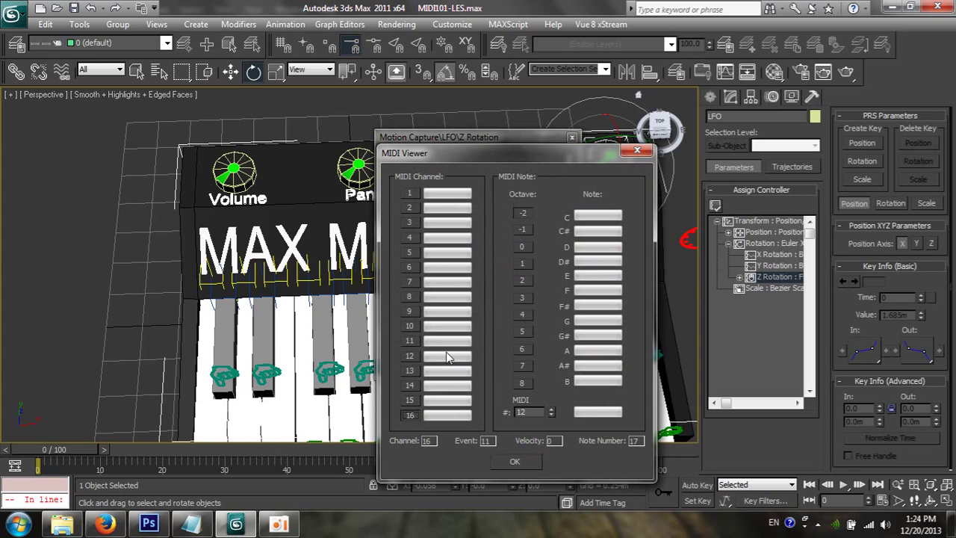
pyautogui.press('Escape')
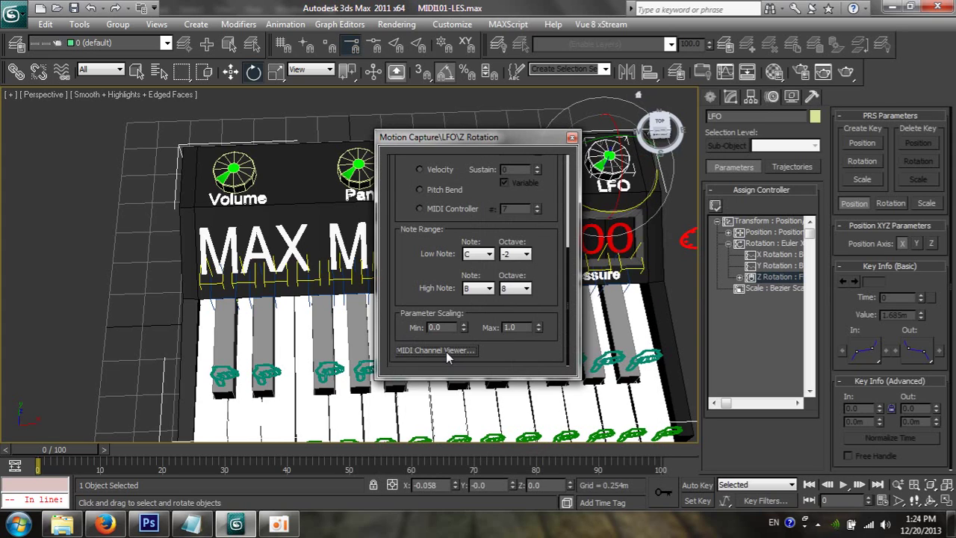
pyautogui.click(419, 207)
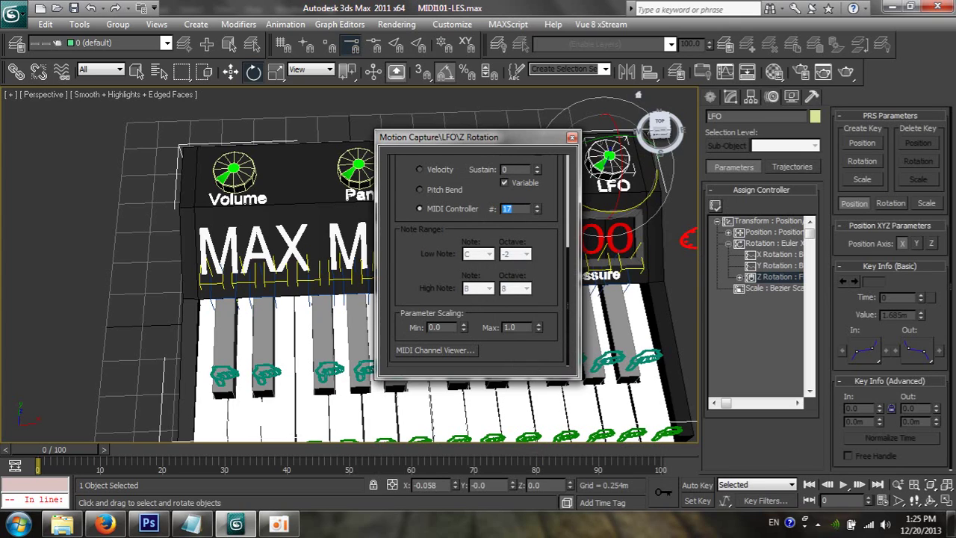
pyautogui.doubleClick(521, 329)
pyautogui.write('-5')
pyautogui.click(811, 97)
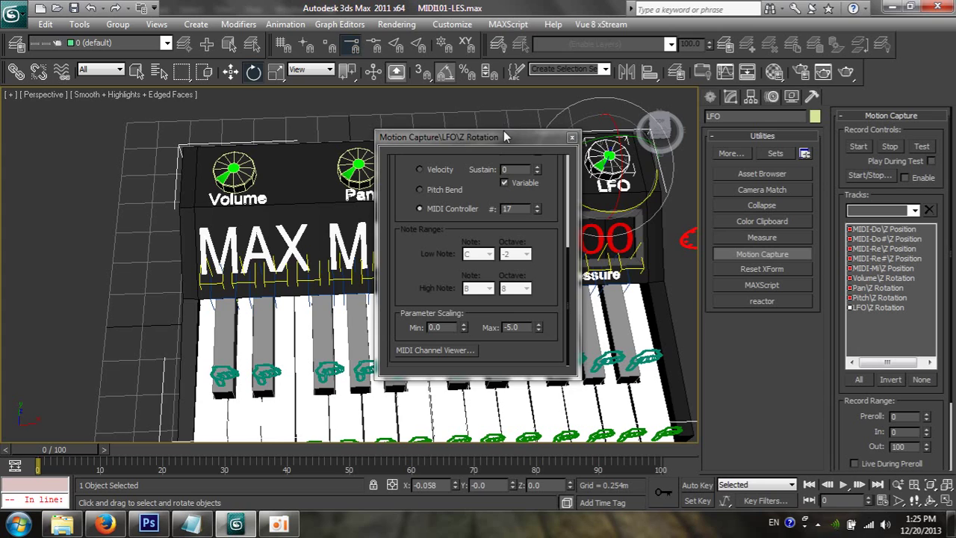
# Close the LFO capture settings, arm the LFO\Z Rotation track, and run a live MIDI test.
pyautogui.moveTo(504, 133); pyautogui.dragTo(445, 256)
pyautogui.click(514, 260)
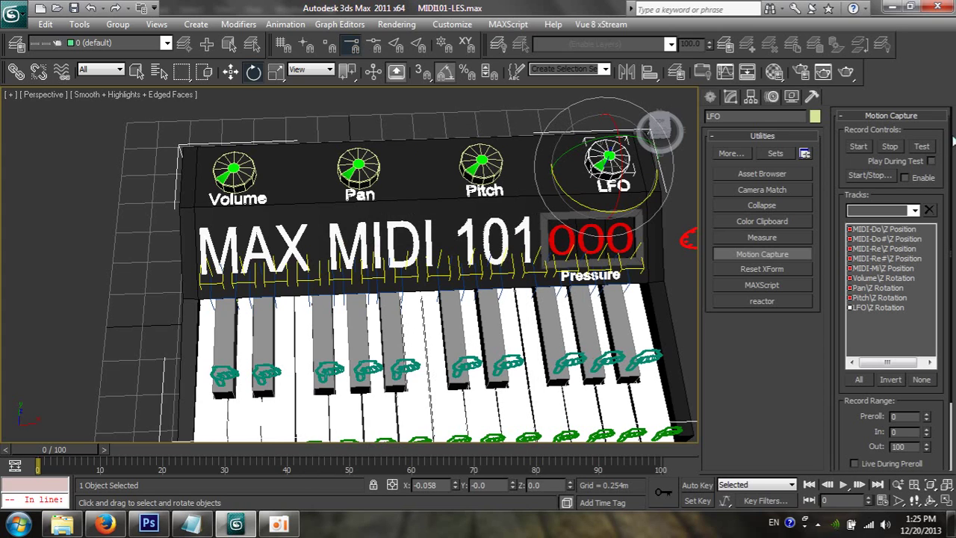
pyautogui.click(921, 147)
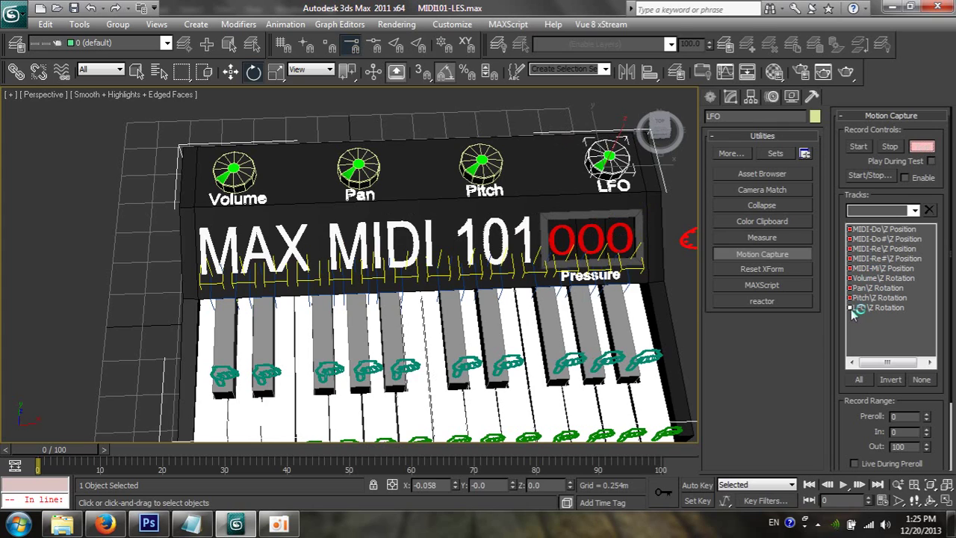
pyautogui.press('Escape')
pyautogui.click(852, 309)
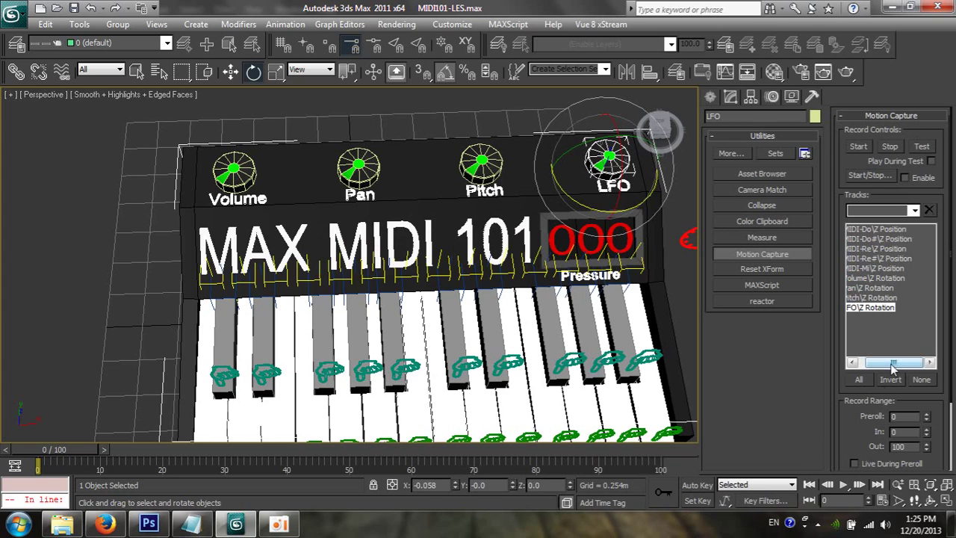
pyautogui.moveTo(887, 365); pyautogui.dragTo(881, 366)
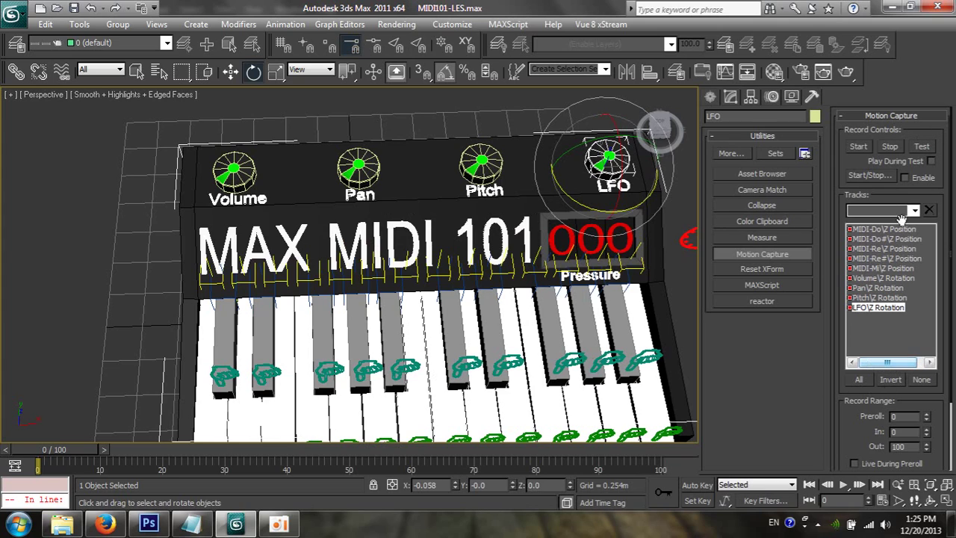
pyautogui.click(921, 147)
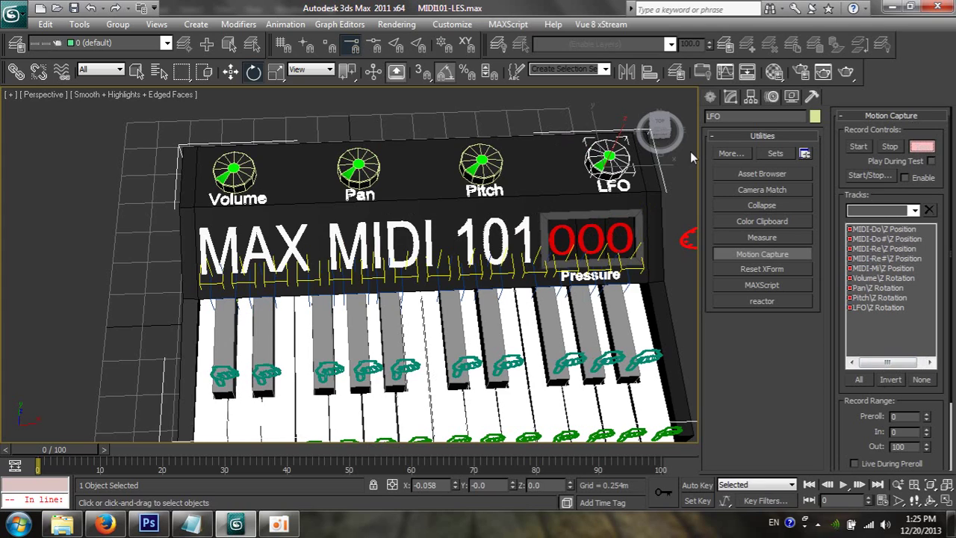
# End the test and orbit and pan the perspective view to face the keyboard front.
pyautogui.hotkey('shift', 'w')
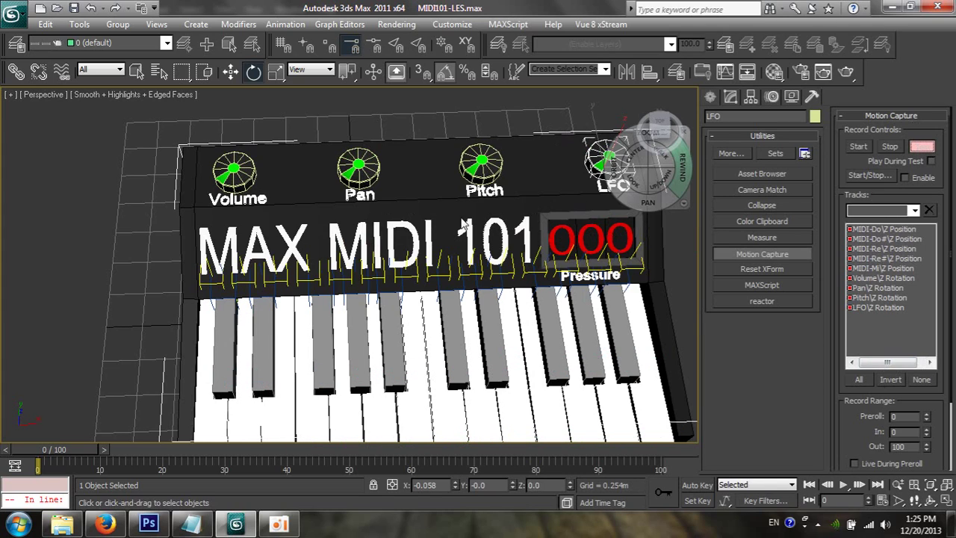
pyautogui.press('Escape')
pyautogui.hotkey('shift', 'w')
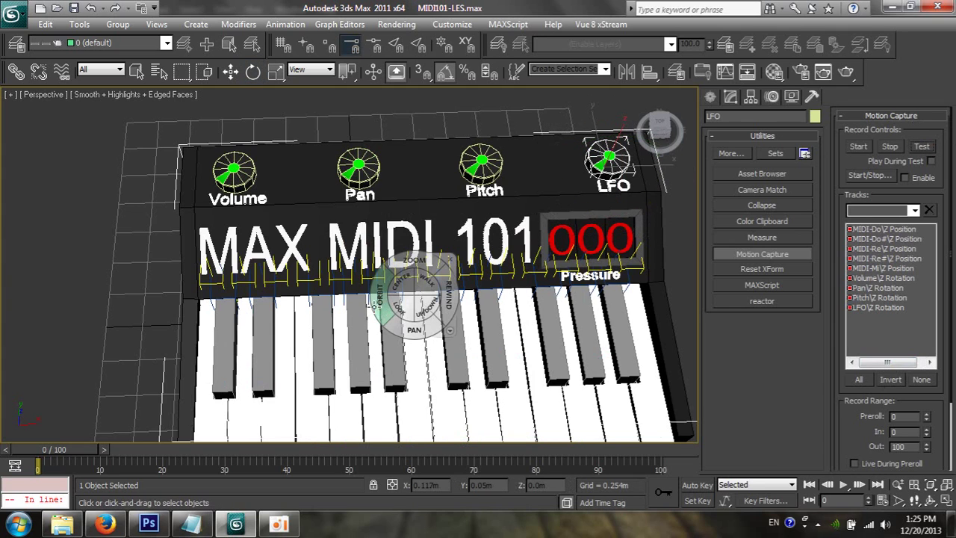
pyautogui.moveTo(373, 310)
pyautogui.mouseDown()
pyautogui.moveTo(366, 266)
pyautogui.moveTo(354, 263)
pyautogui.moveTo(380, 315)
pyautogui.mouseUp()
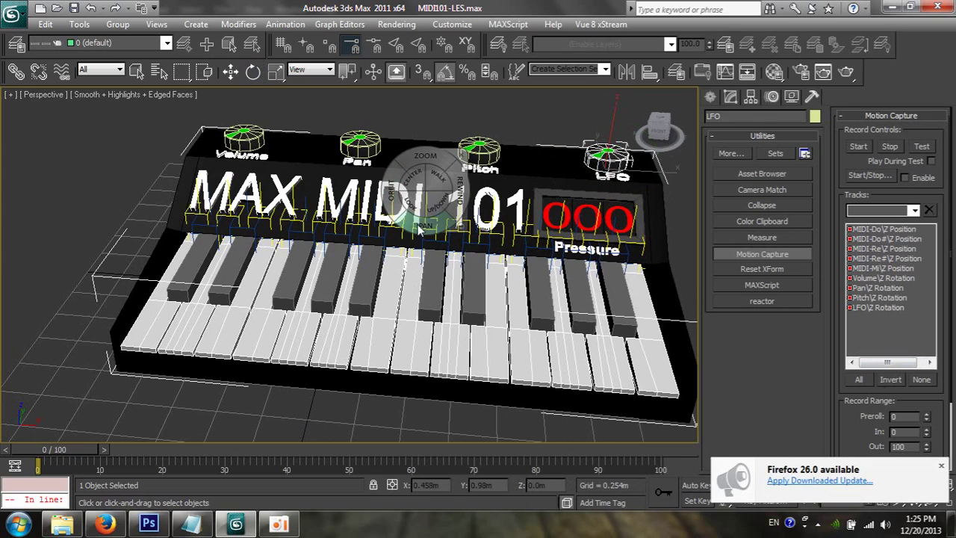
pyautogui.moveTo(413, 231); pyautogui.dragTo(357, 253)
pyautogui.moveTo(334, 213); pyautogui.dragTo(350, 215)
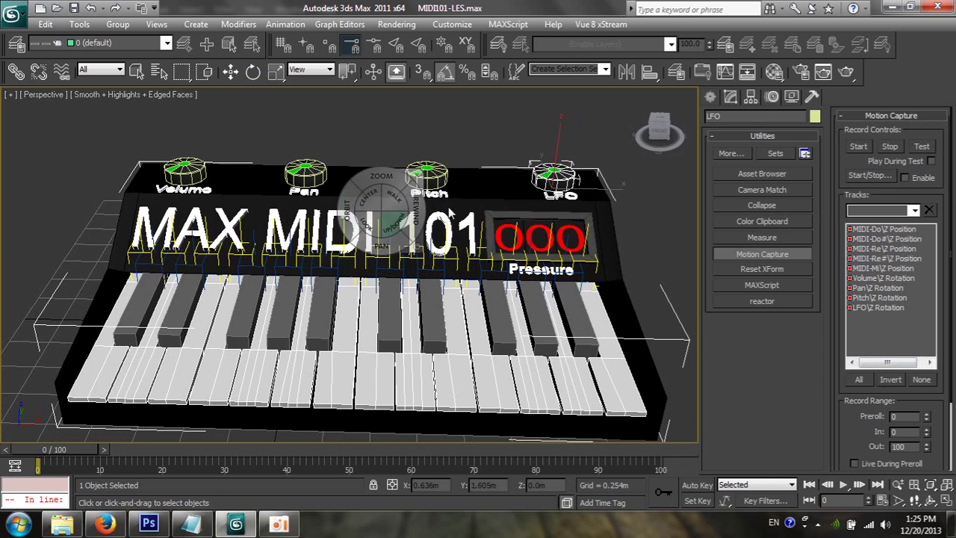
pyautogui.press('e')
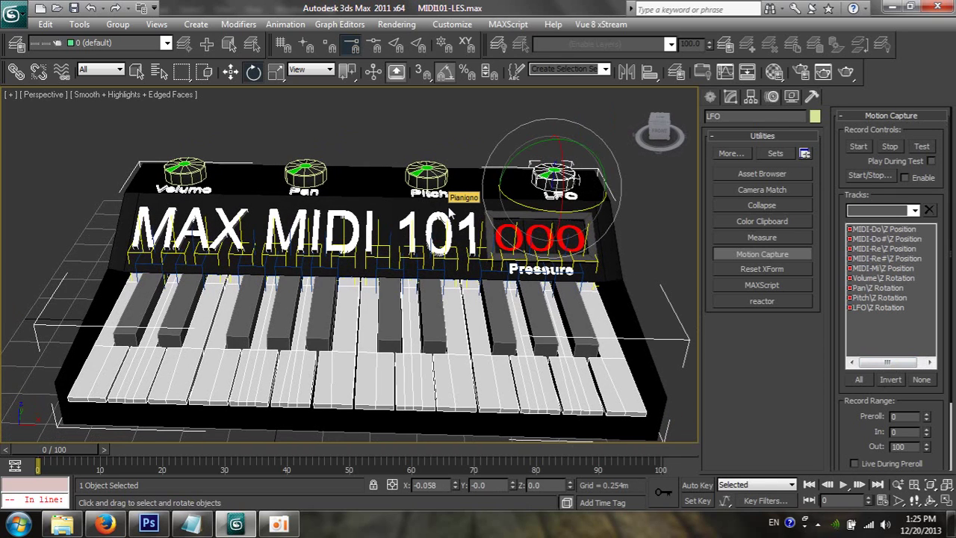
# After a brief live test, disarm all nine tracks except Volume\Z Rotation.
pyautogui.click(921, 149)
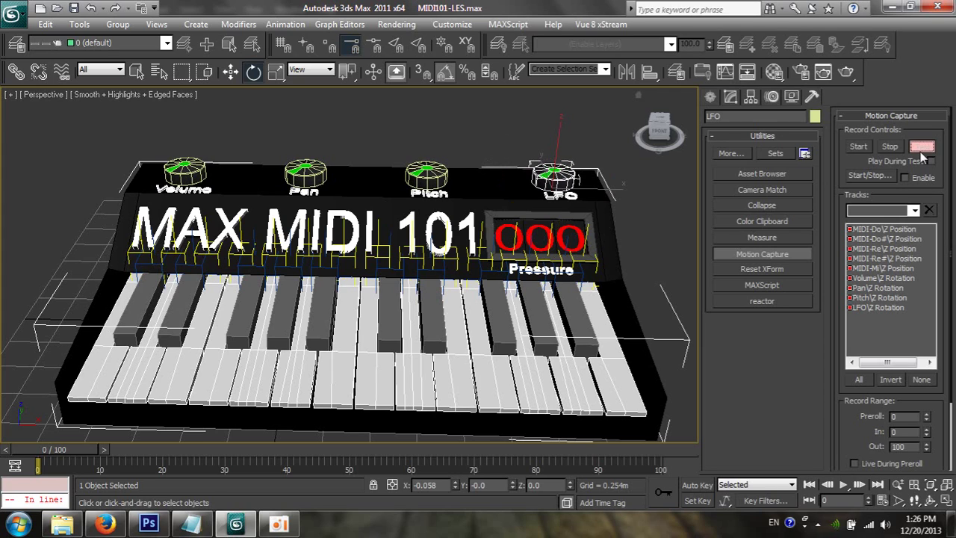
pyautogui.click(922, 152)
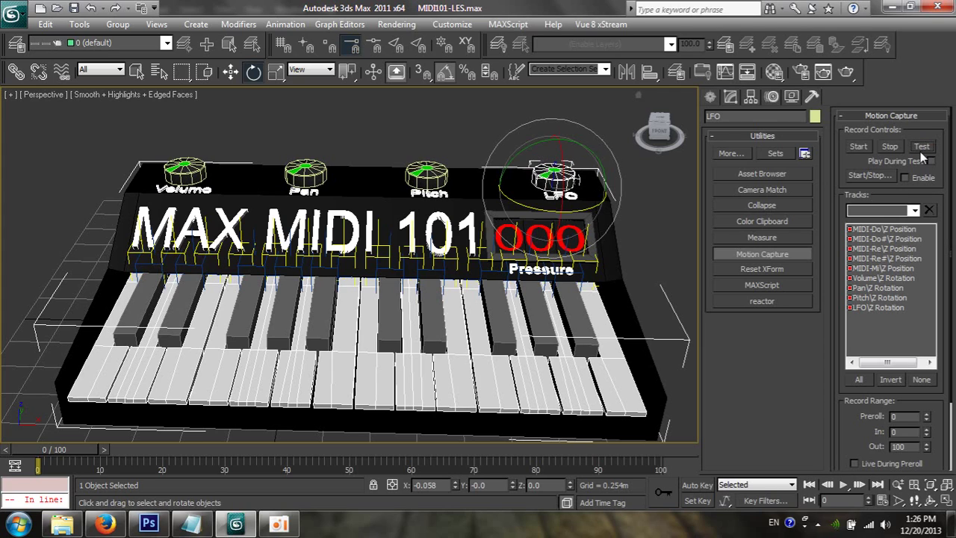
pyautogui.click(851, 248)
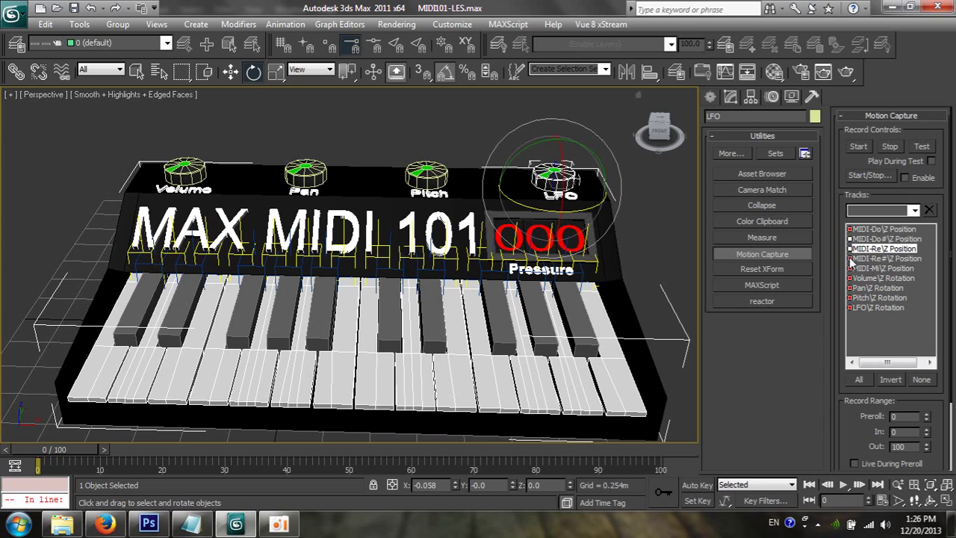
pyautogui.click(851, 259)
pyautogui.click(851, 268)
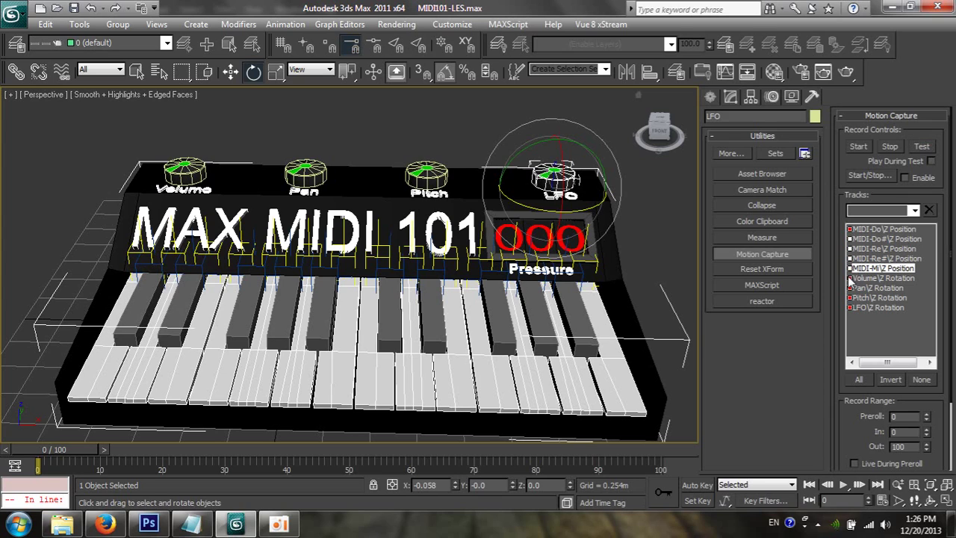
pyautogui.click(850, 277)
pyautogui.click(848, 288)
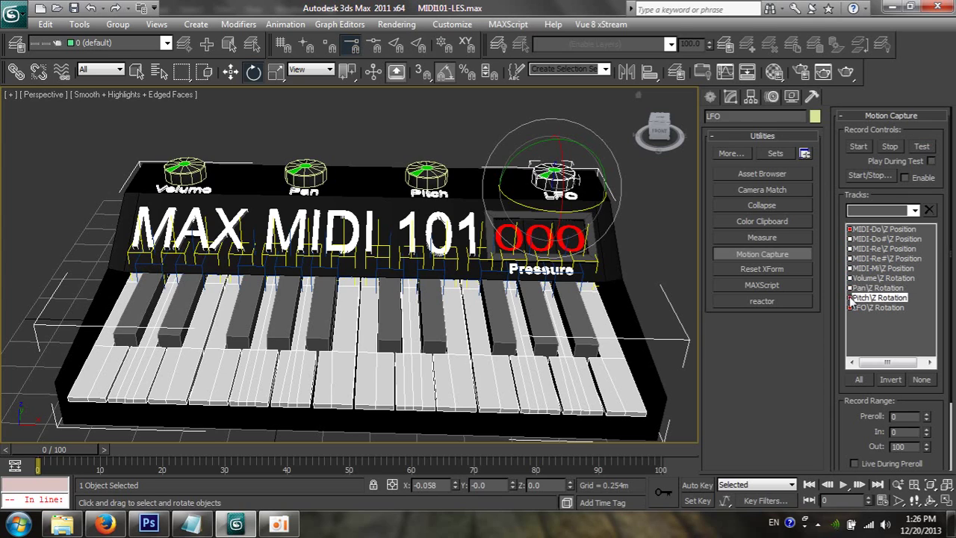
pyautogui.click(852, 307)
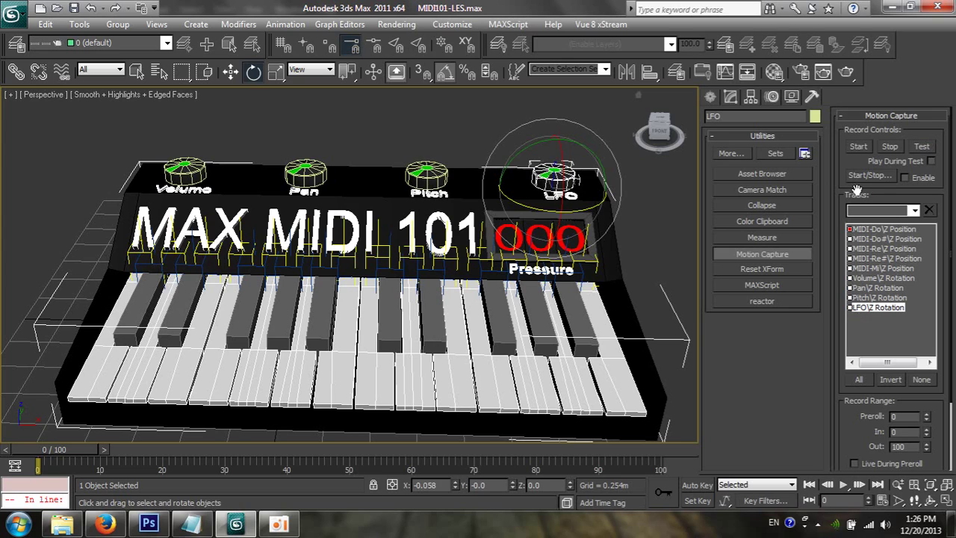
pyautogui.click(851, 232)
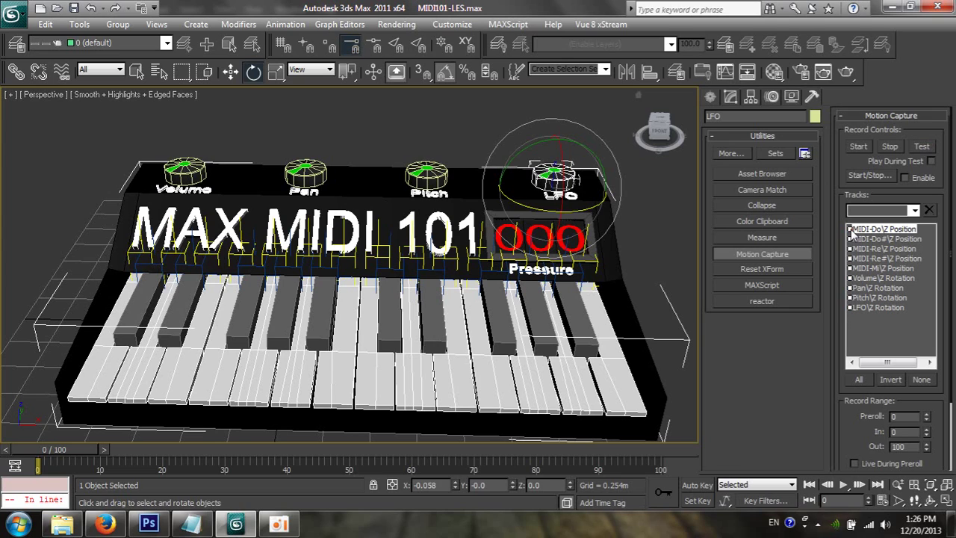
pyautogui.click(851, 278)
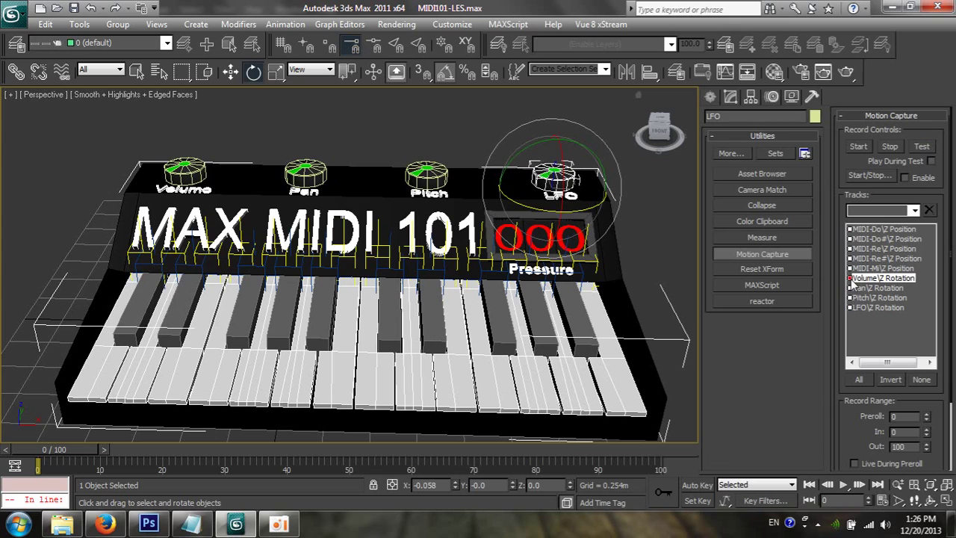
# Record the Volume knob's MIDI rotation, play it back, then deselect and return to frame 0.
pyautogui.click(857, 148)
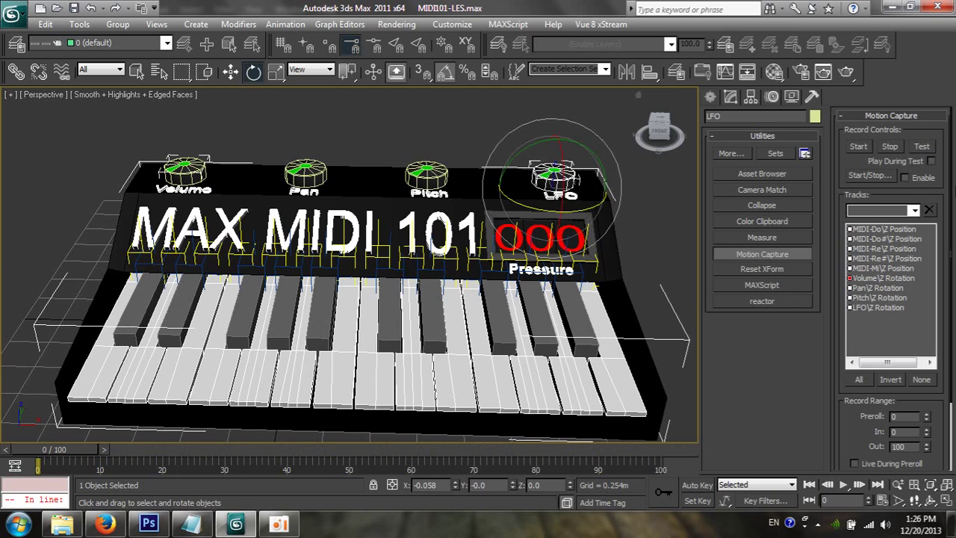
pyautogui.click(842, 485)
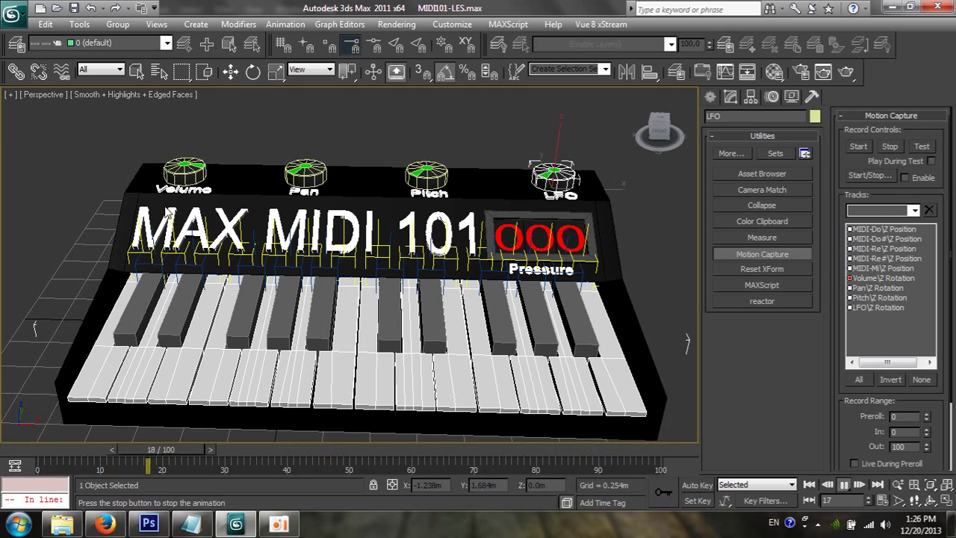
pyautogui.press('e')
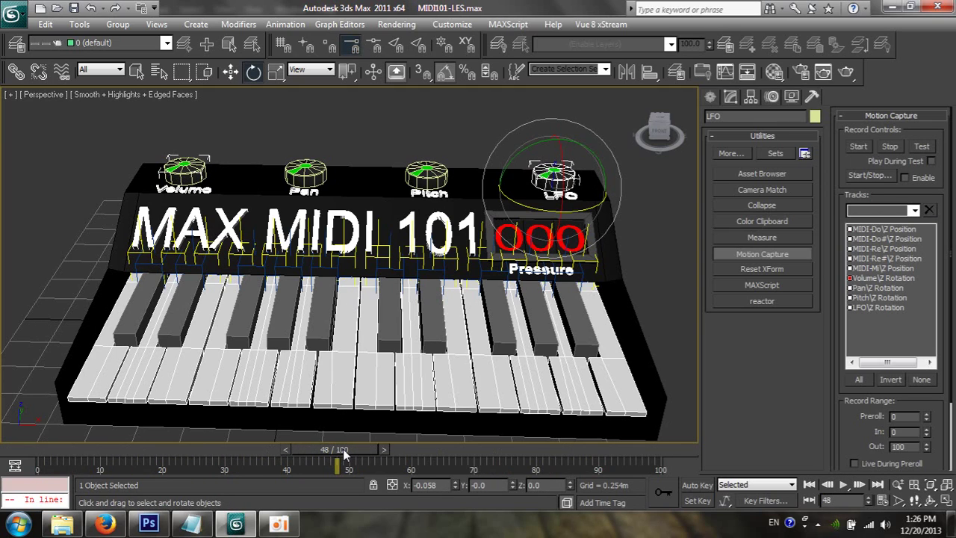
pyautogui.click(268, 416)
pyautogui.press('Home')
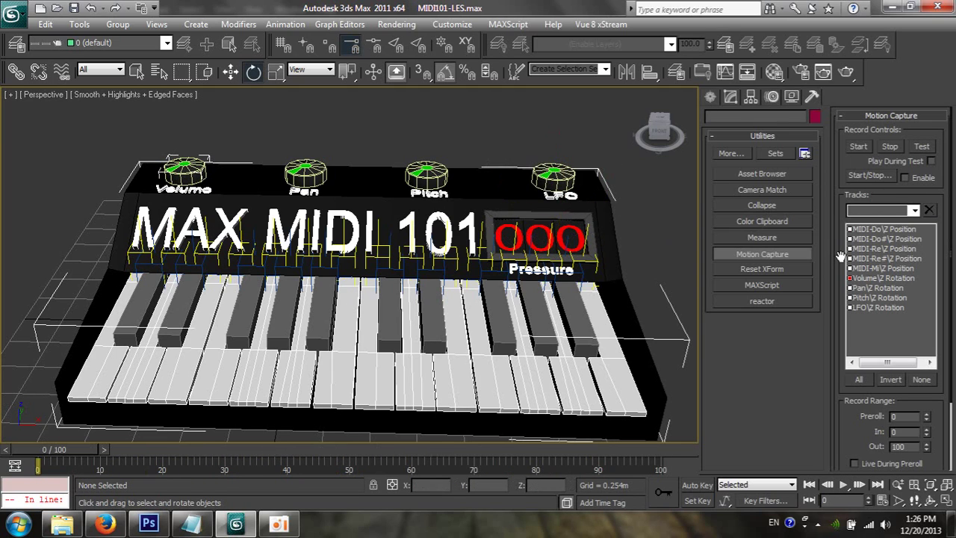
# Switch the armed track from Volume to LFO\Z Rotation, record it from MIDI, and play back.
pyautogui.click(851, 278)
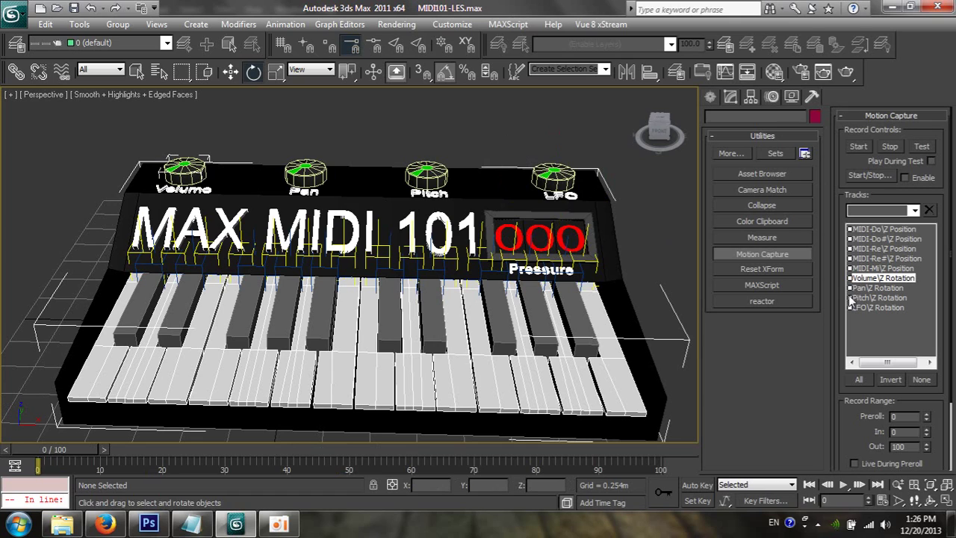
pyautogui.click(849, 308)
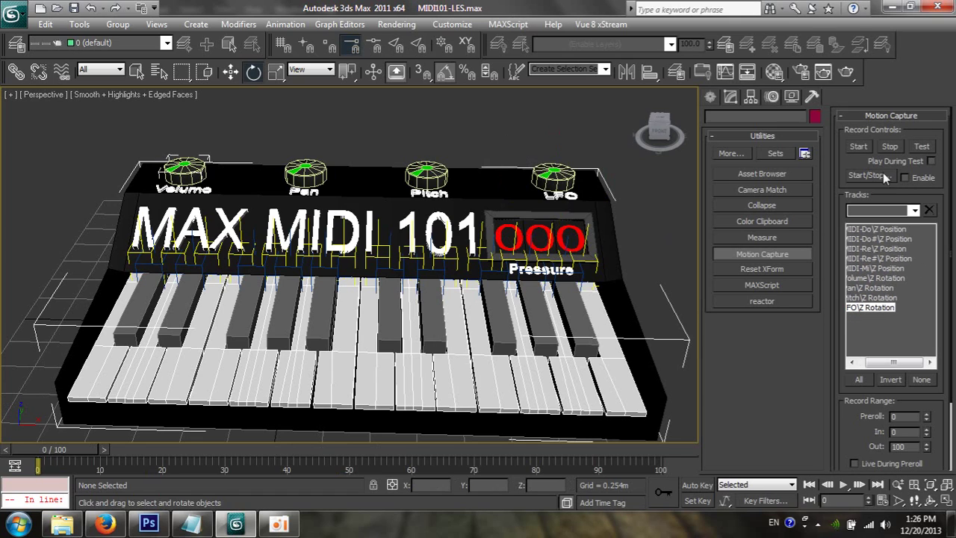
pyautogui.moveTo(891, 362); pyautogui.dragTo(883, 362)
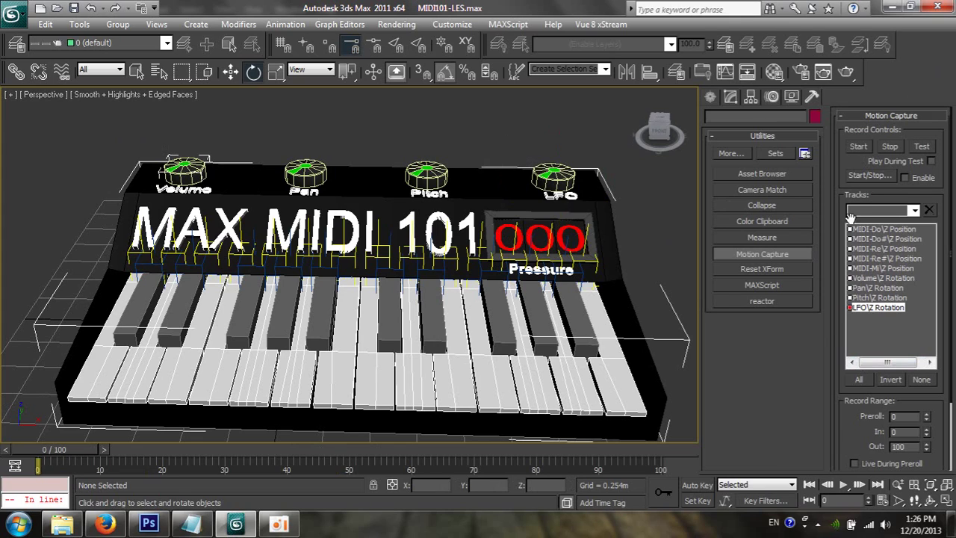
pyautogui.click(857, 148)
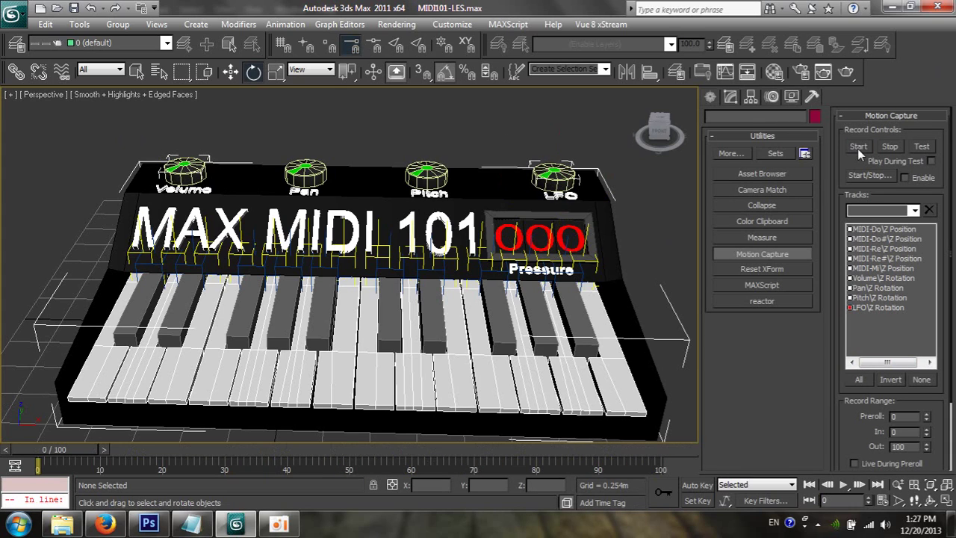
pyautogui.click(844, 485)
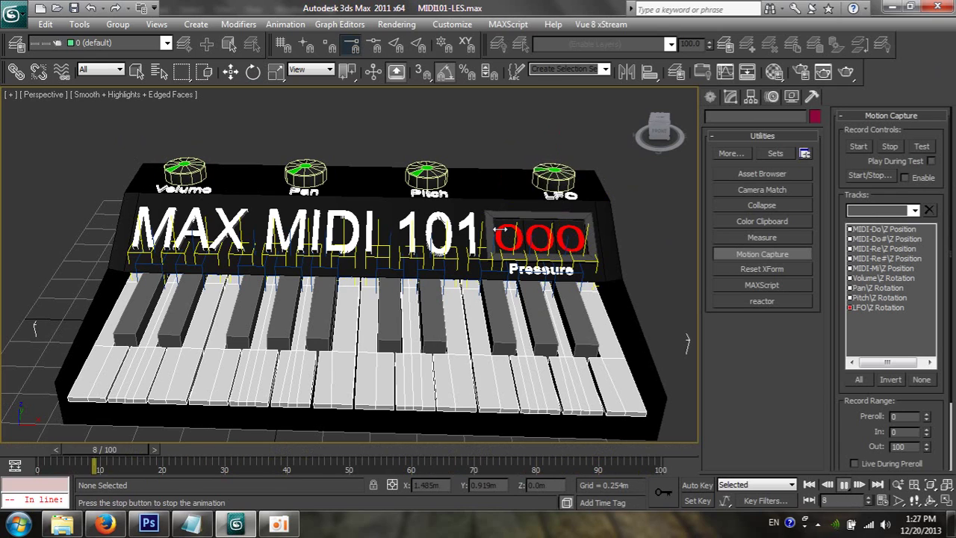
# Delete all recorded keys, frames 0 to 100, from the Volume knob.
pyautogui.press('e')
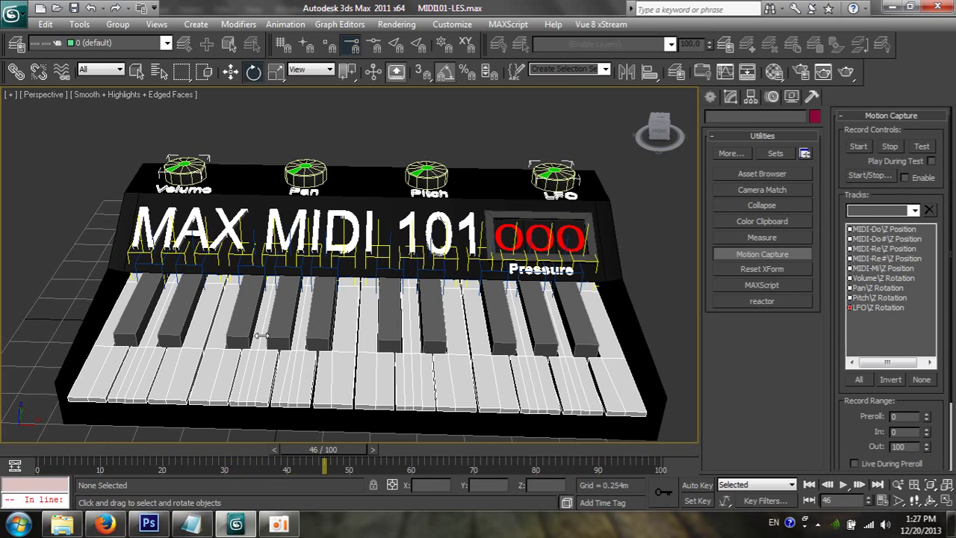
pyautogui.click(302, 173)
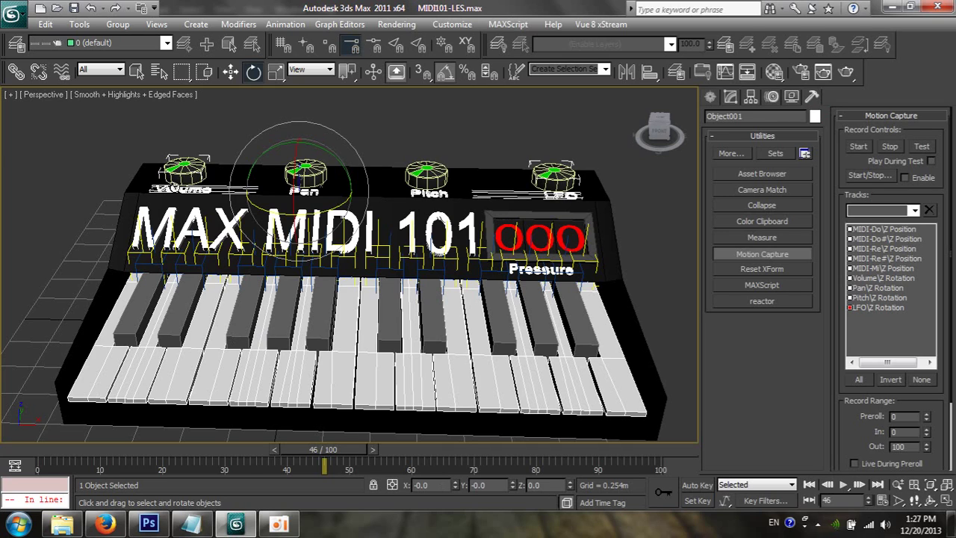
pyautogui.click(184, 171)
pyautogui.moveTo(305, 449); pyautogui.dragTo(3, 426)
pyautogui.press('e')
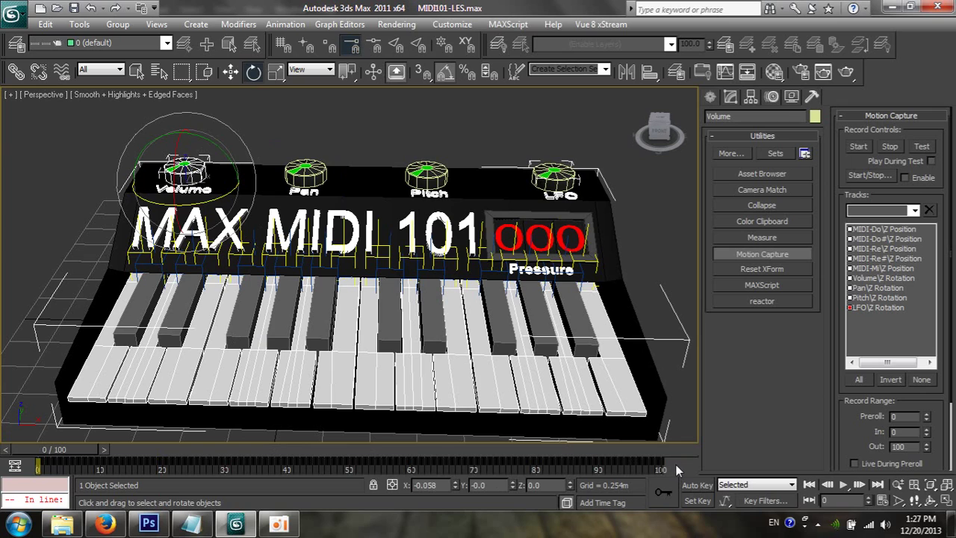
pyautogui.moveTo(675, 465); pyautogui.dragTo(33, 465)
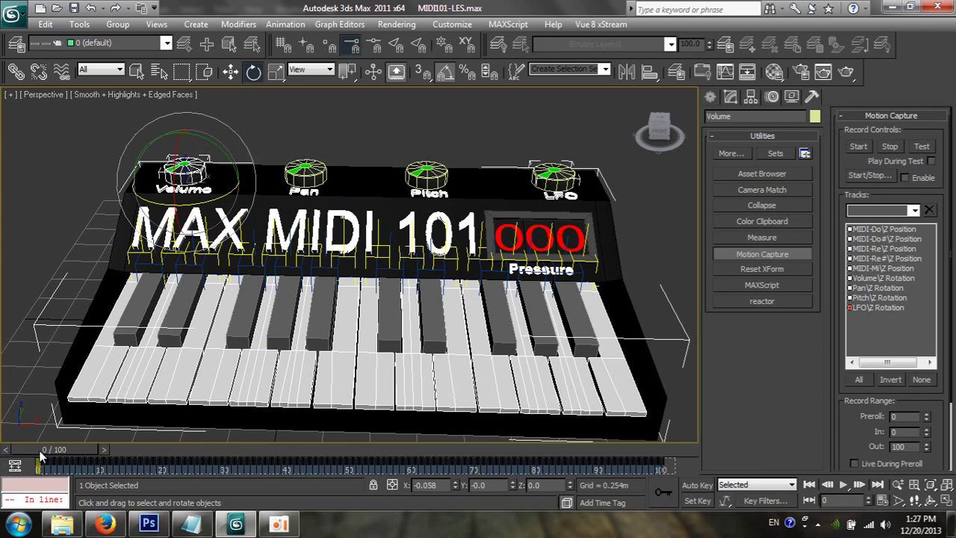
pyautogui.rightClick(110, 467)
pyautogui.moveTo(151, 369)
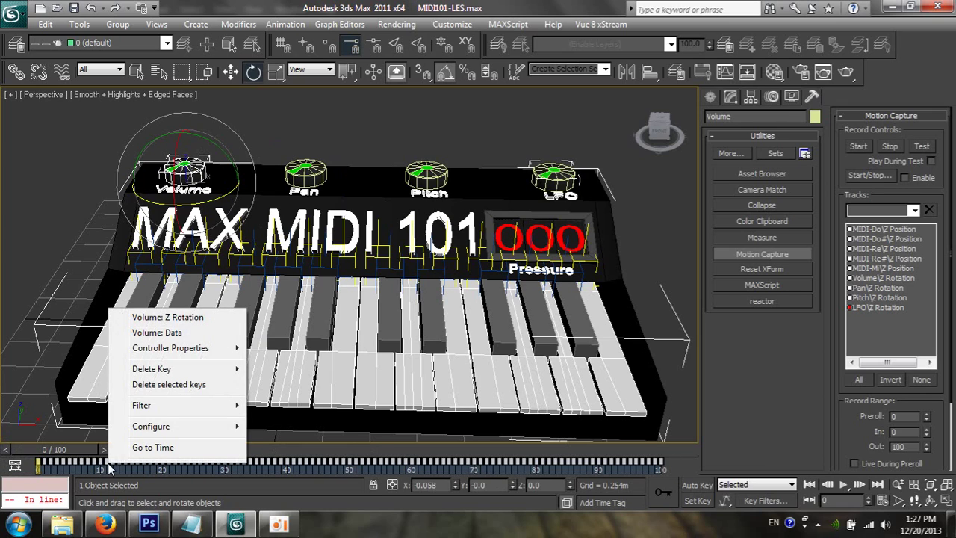
pyautogui.click(158, 384)
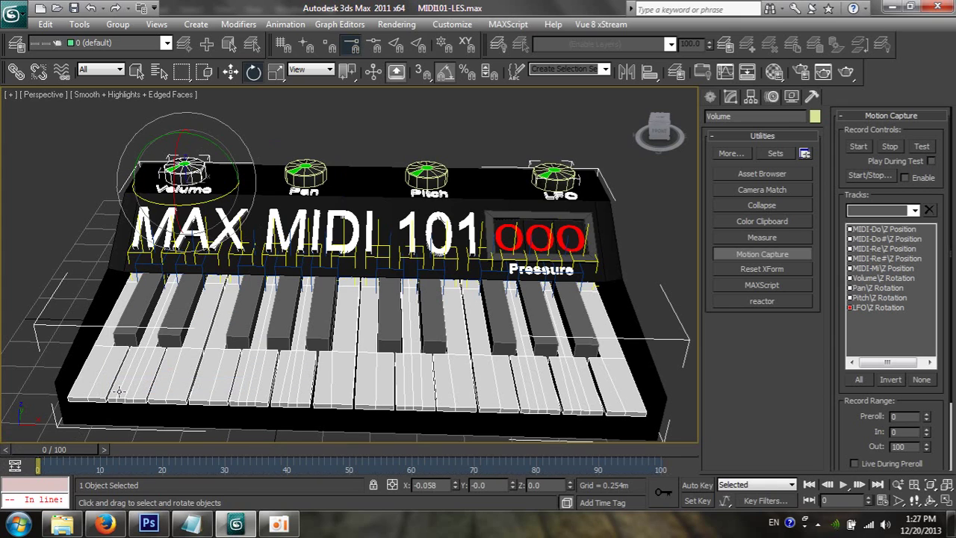
# Delete the recorded keys from the LFO knob.
pyautogui.click(561, 182)
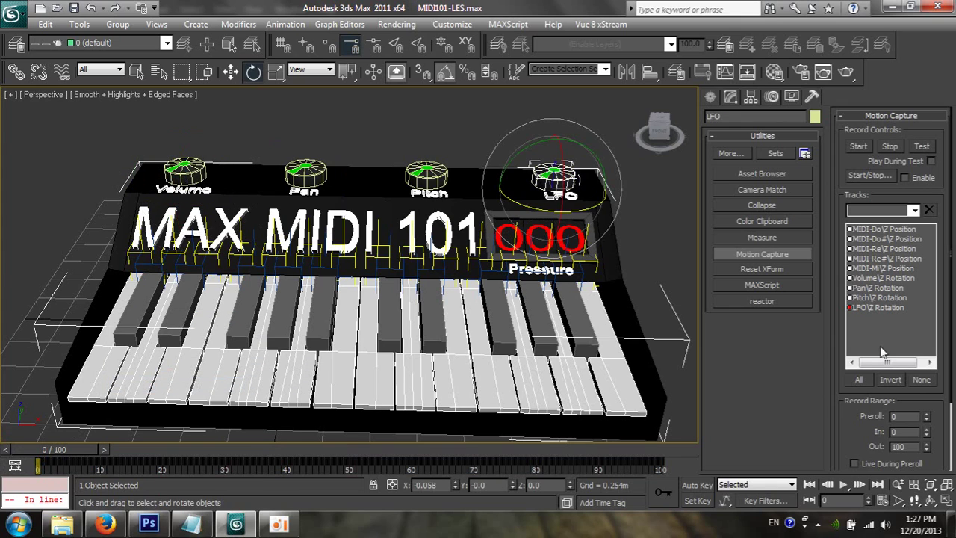
pyautogui.moveTo(952, 244); pyautogui.dragTo(950, 333)
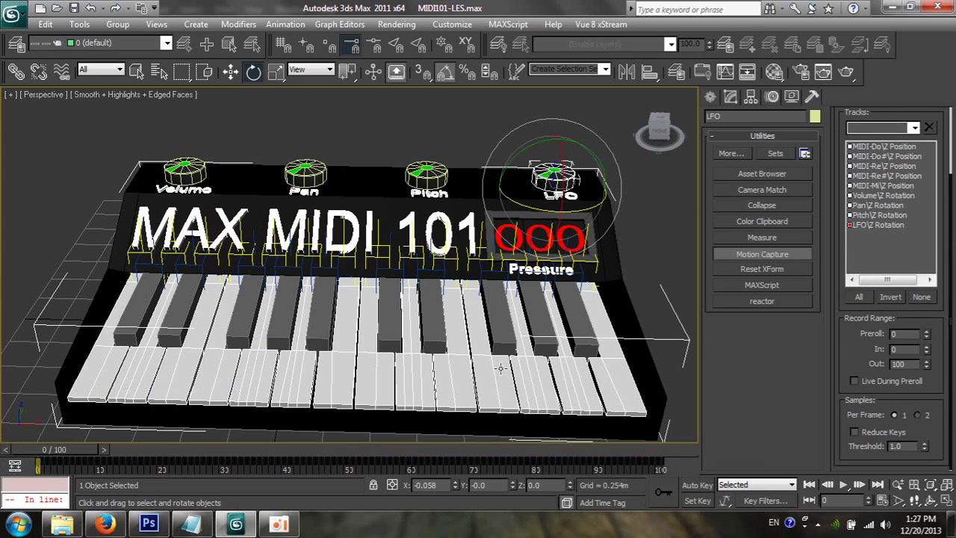
pyautogui.rightClick(63, 465)
pyautogui.click(125, 385)
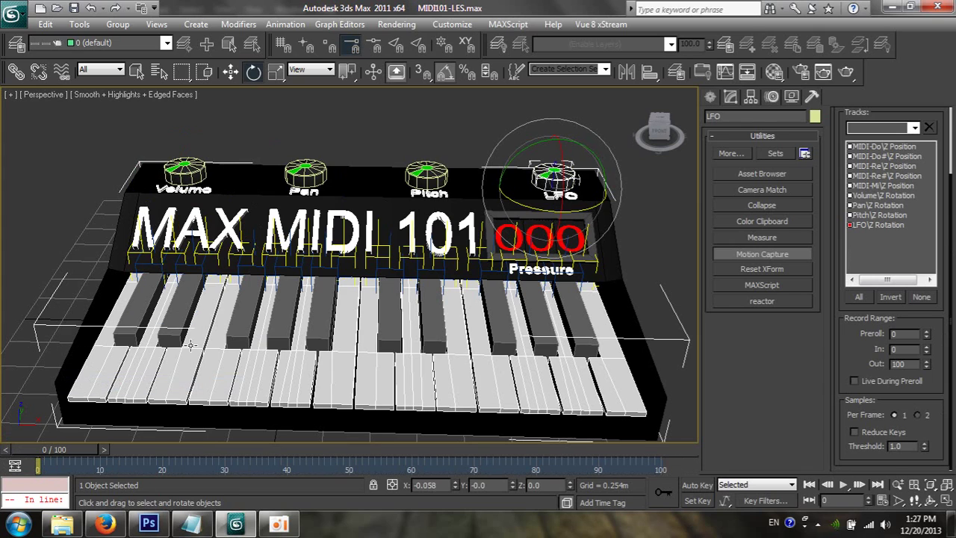
# Pan and tilt the perspective view to face the keyboard front.
pyautogui.click(450, 126)
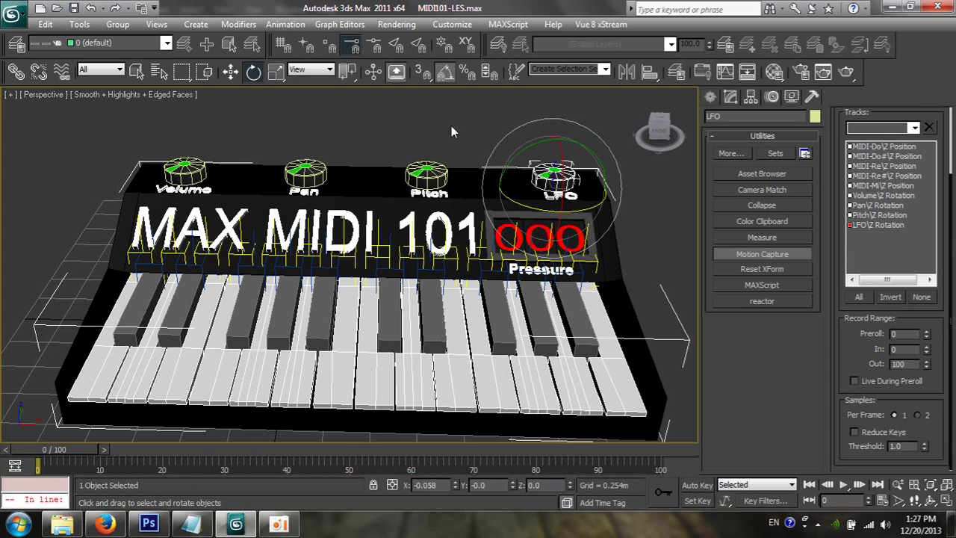
pyautogui.click(538, 233)
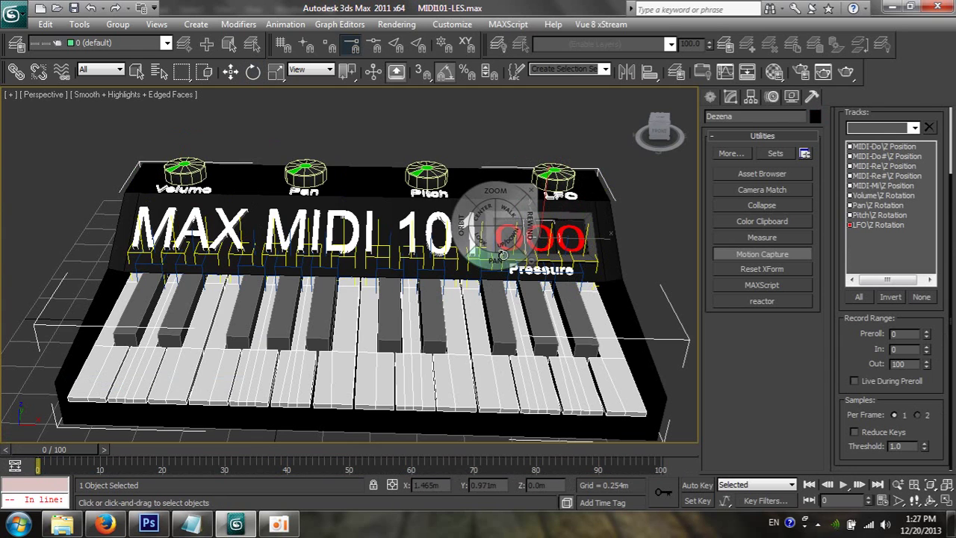
pyautogui.press('q')
pyautogui.moveTo(502, 259); pyautogui.dragTo(444, 216, button='middle')
pyautogui.hotkey('shift', 'w')
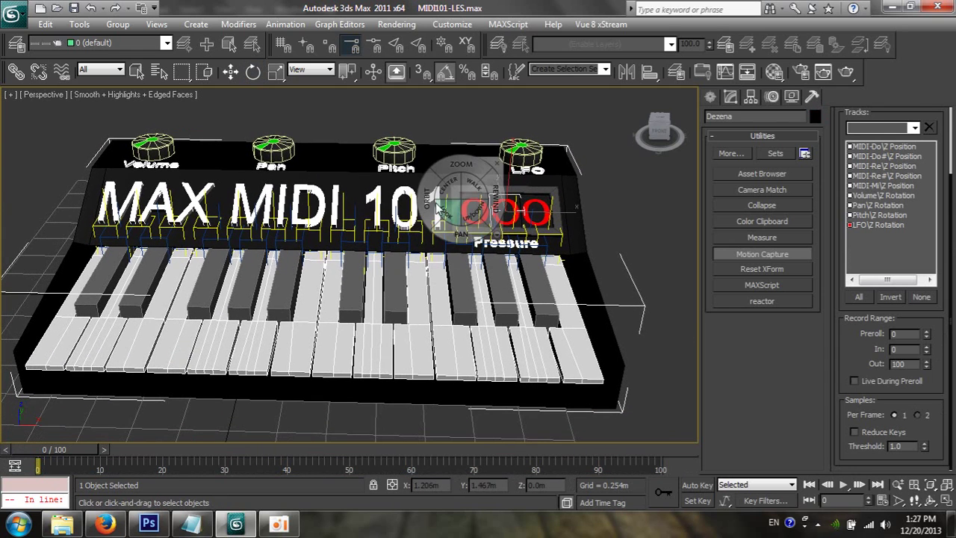
pyautogui.moveTo(441, 213); pyautogui.dragTo(443, 214)
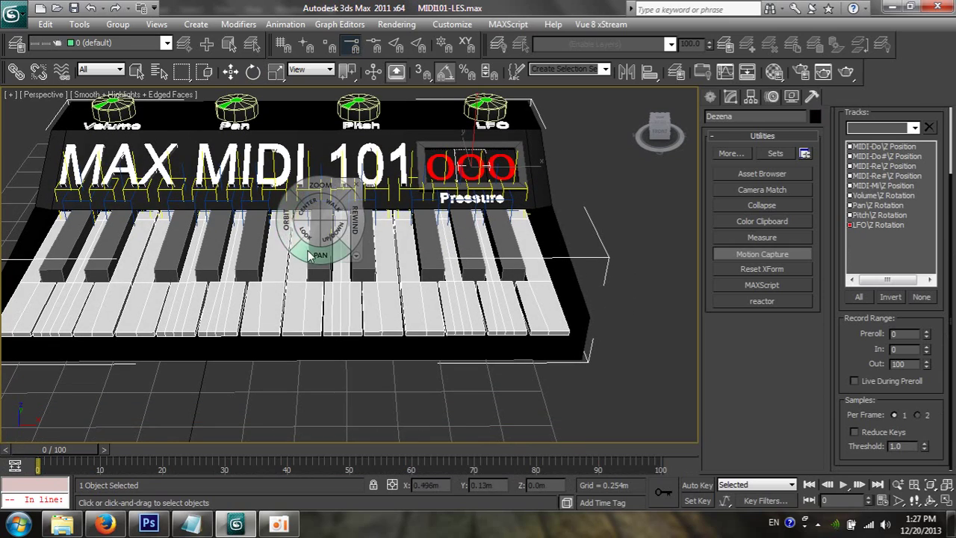
pyautogui.moveTo(315, 231)
pyautogui.mouseDown(button='middle')
pyautogui.moveTo(397, 300)
pyautogui.moveTo(382, 314)
pyautogui.mouseUp(button='middle')
pyautogui.press('e')
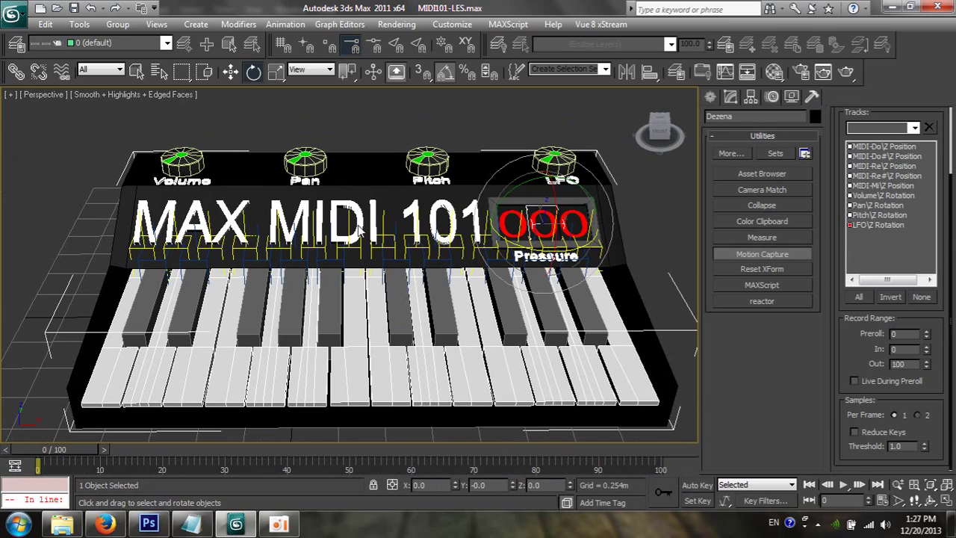
# Select the red Centena, Dezena and Unidade Pressure digits in turn.
pyautogui.click(516, 209)
pyautogui.click(539, 210)
pyautogui.click(576, 216)
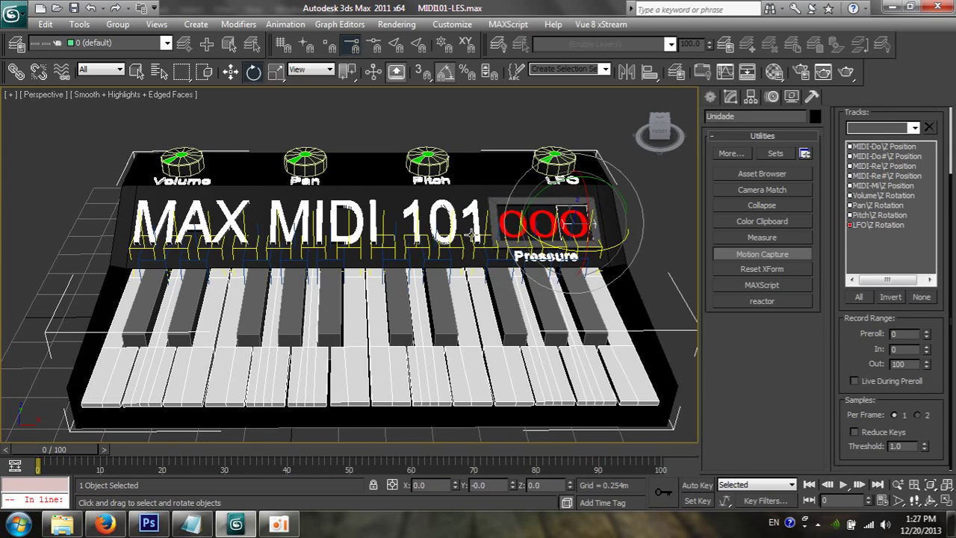
pyautogui.click(509, 217)
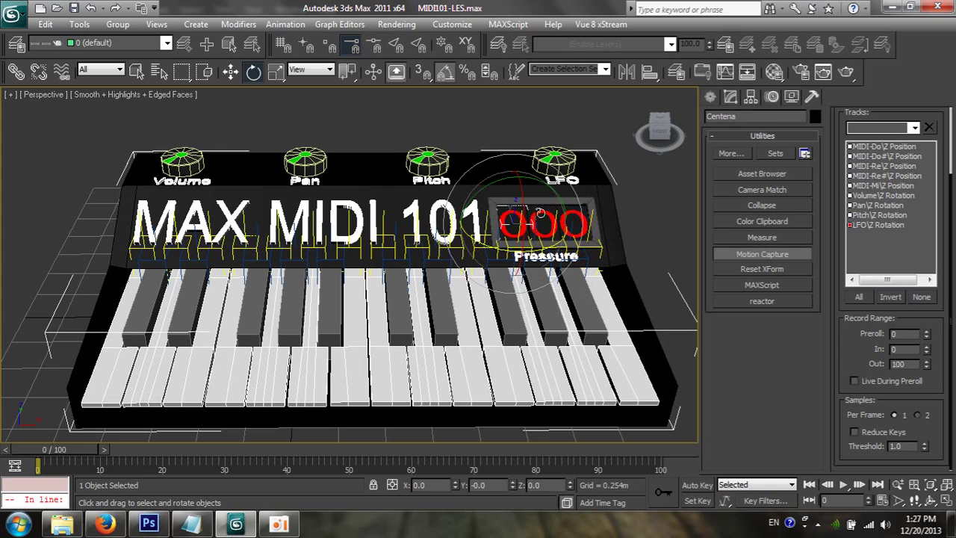
pyautogui.click(541, 215)
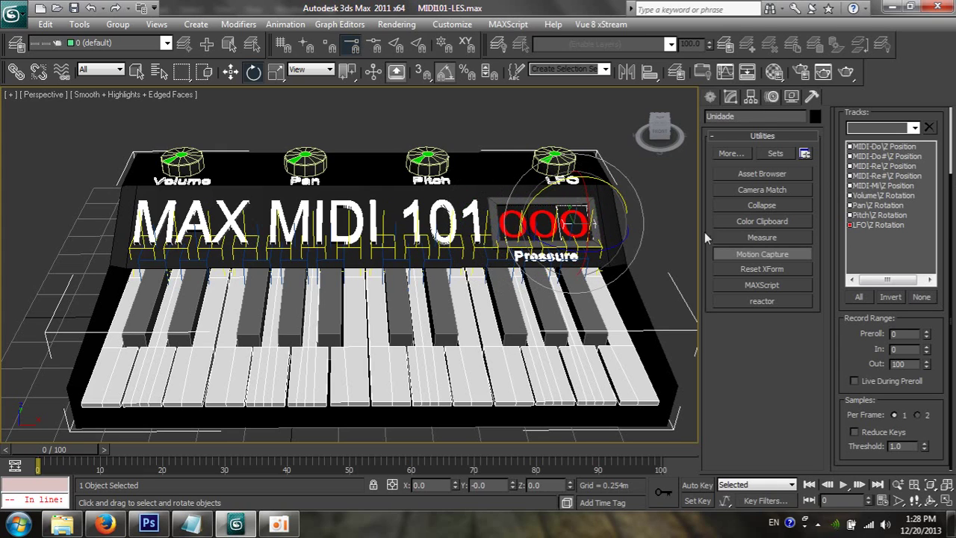
# Orbit and zoom in close on the red 000 Pressure display.
pyautogui.click(373, 140)
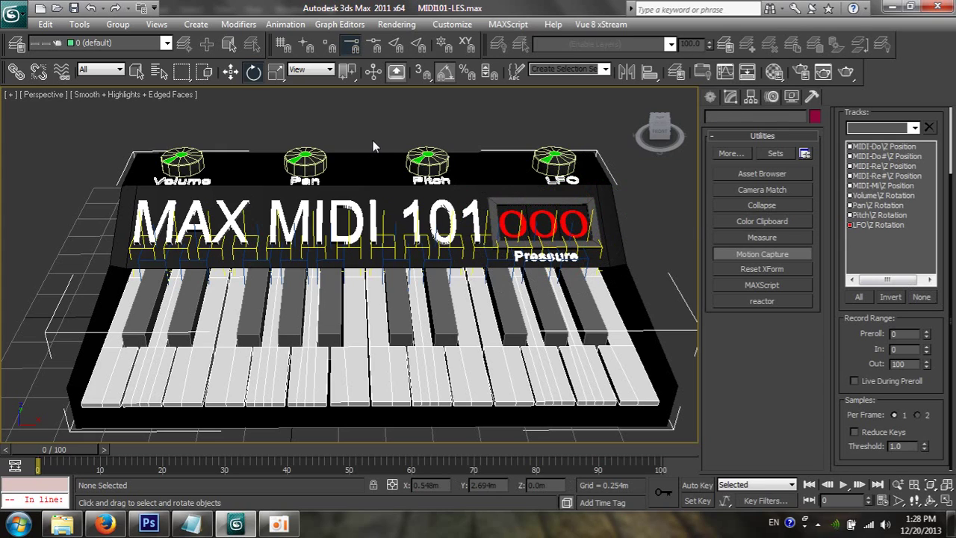
pyautogui.hotkey('shift', 'w')
pyautogui.moveTo(372, 218)
pyautogui.mouseDown()
pyautogui.moveTo(388, 202)
pyautogui.moveTo(362, 221)
pyautogui.moveTo(396, 254)
pyautogui.mouseUp()
pyautogui.click(421, 304)
pyautogui.moveTo(420, 304); pyautogui.dragTo(439, 226)
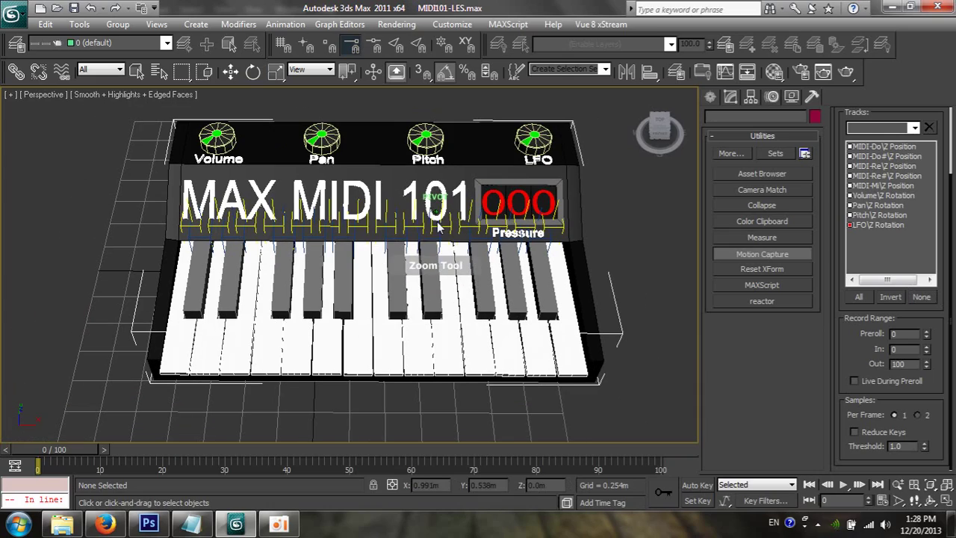
pyautogui.moveTo(402, 254); pyautogui.dragTo(295, 187)
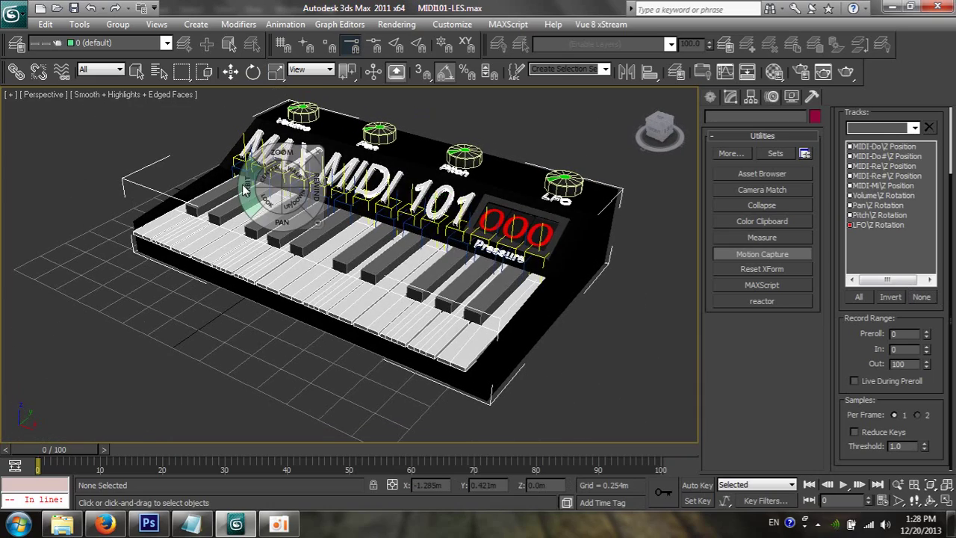
pyautogui.moveTo(536, 207); pyautogui.dragTo(525, 128)
pyautogui.press('e')
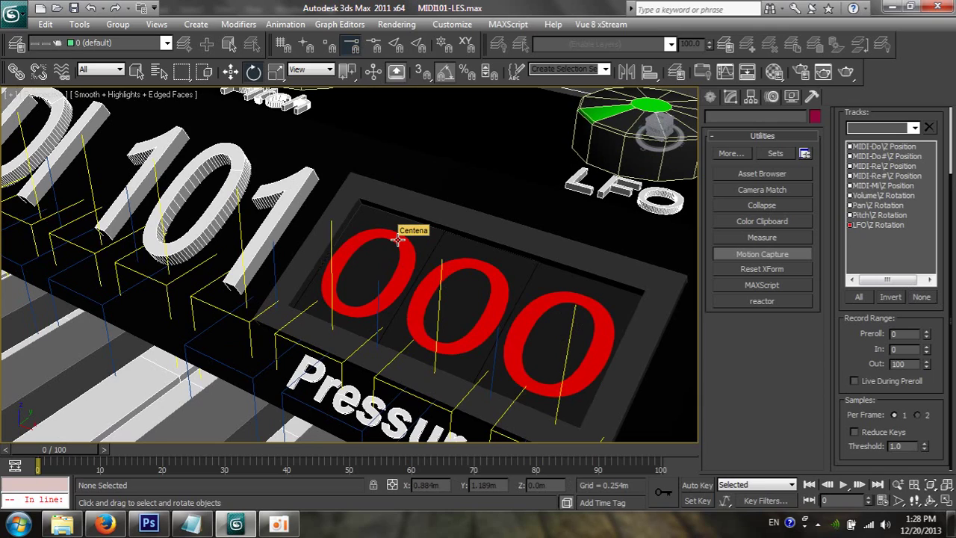
# Orbit, pan and zoom back out to frame the whole keyboard.
pyautogui.moveTo(398, 239)
pyautogui.keyDown('alt'); pyautogui.mouseDown(button='middle')
pyautogui.moveTo(454, 239)
pyautogui.moveTo(494, 213)
pyautogui.mouseUp(button='middle'); pyautogui.keyUp('alt')
pyautogui.scroll(-3, 450, 209)
pyautogui.scroll(-2, 509, 228)
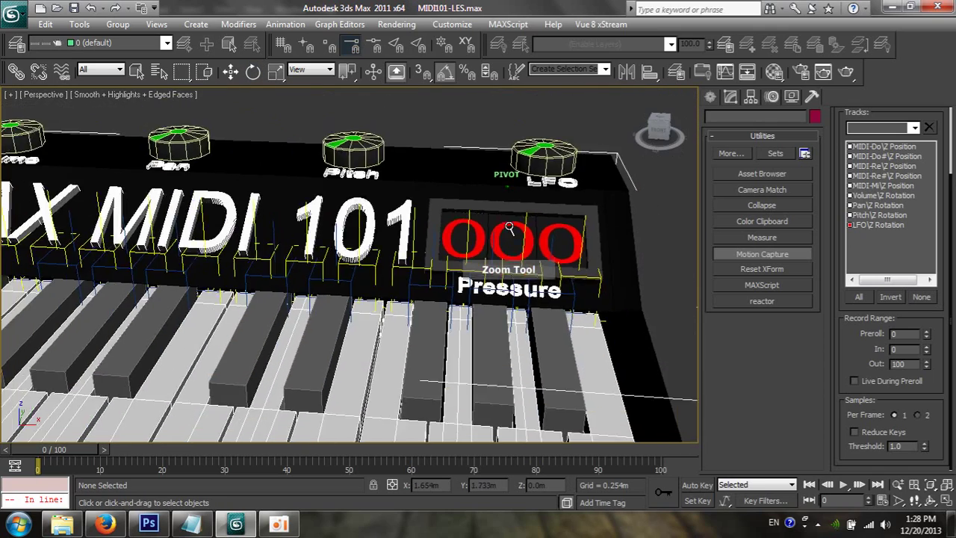
pyautogui.scroll(-2, 508, 228)
pyautogui.scroll(2, 205, 205)
pyautogui.moveTo(205, 205)
pyautogui.mouseDown(button='middle')
pyautogui.moveTo(278, 194)
pyautogui.moveTo(277, 149)
pyautogui.mouseUp(button='middle')
pyautogui.hotkey('shift', 'w')
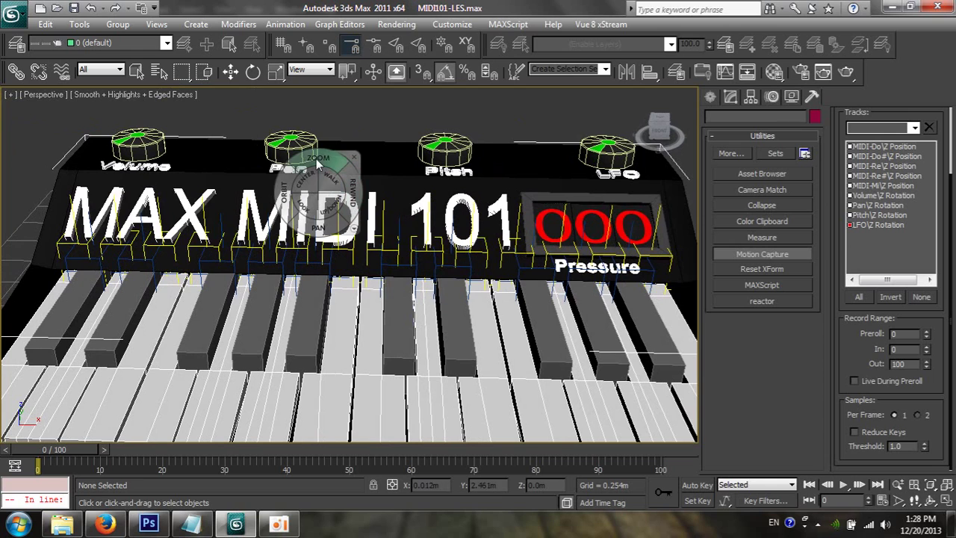
pyautogui.scroll(-3, 318, 162)
pyautogui.press('e')
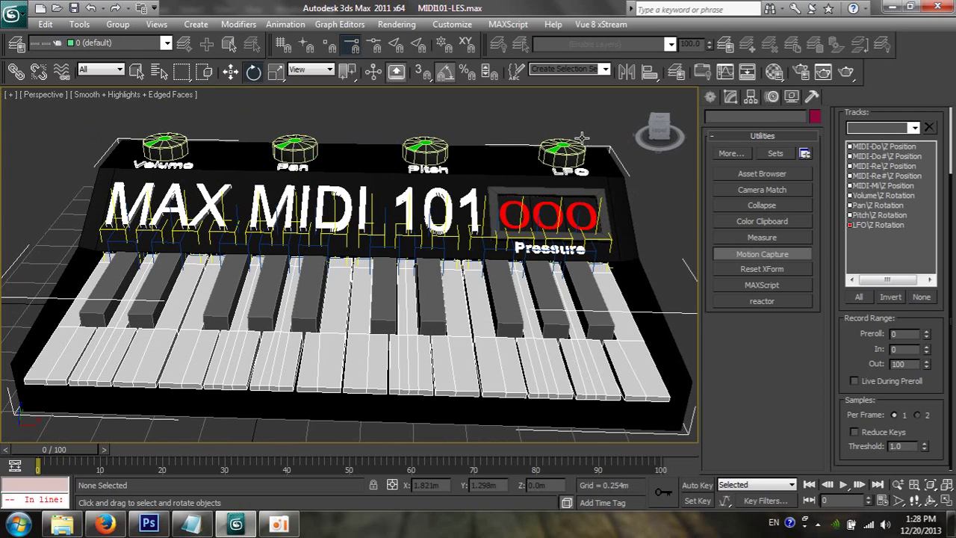
# Select the Centena, middle and Unidade digits, then deselect everything.
pyautogui.click(512, 201)
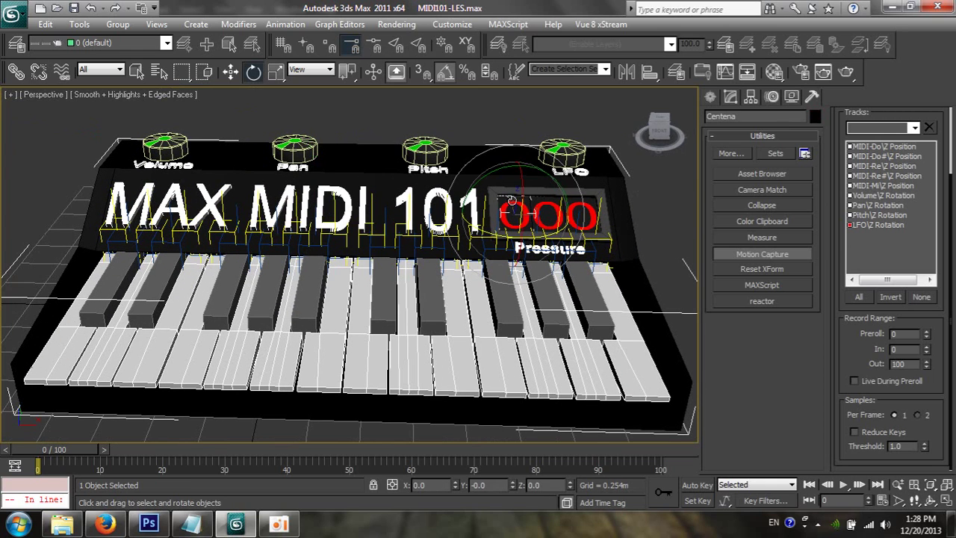
pyautogui.click(542, 209)
pyautogui.click(570, 214)
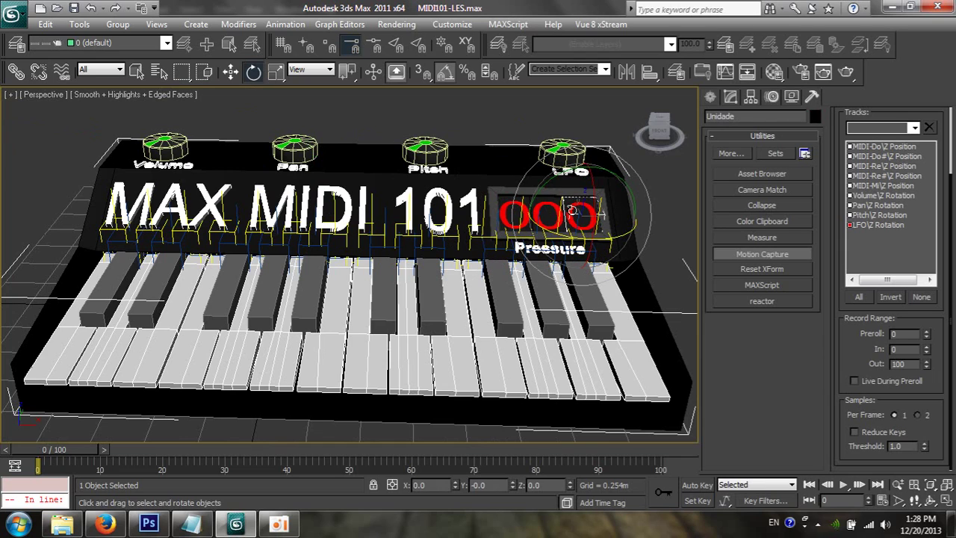
pyautogui.click(26, 186)
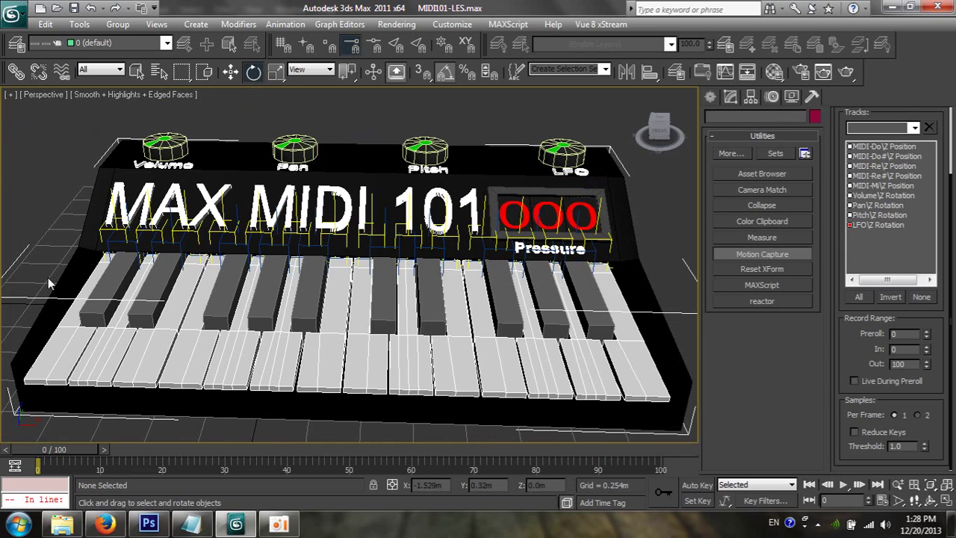